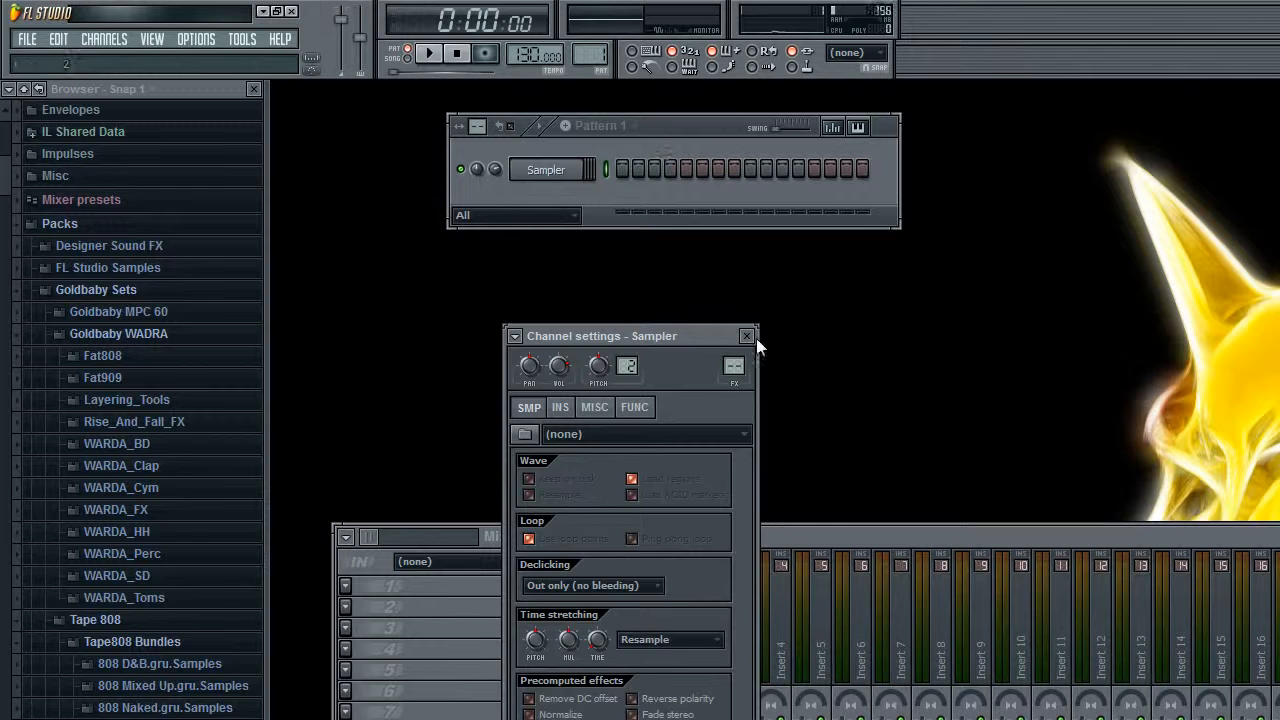
Move the channel rack slightly lower and open the piano roll for the Sampler channel.
drag(669, 131, 688, 190)
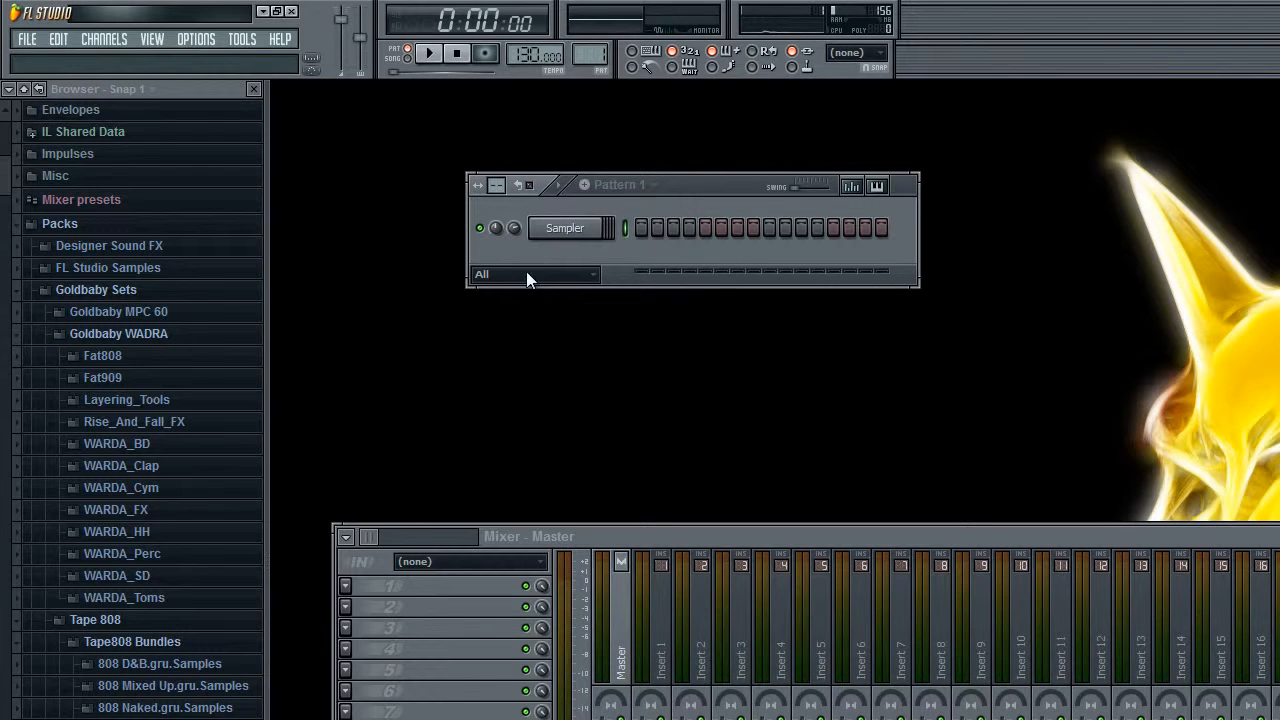
right_click(575, 223)
click(623, 230)
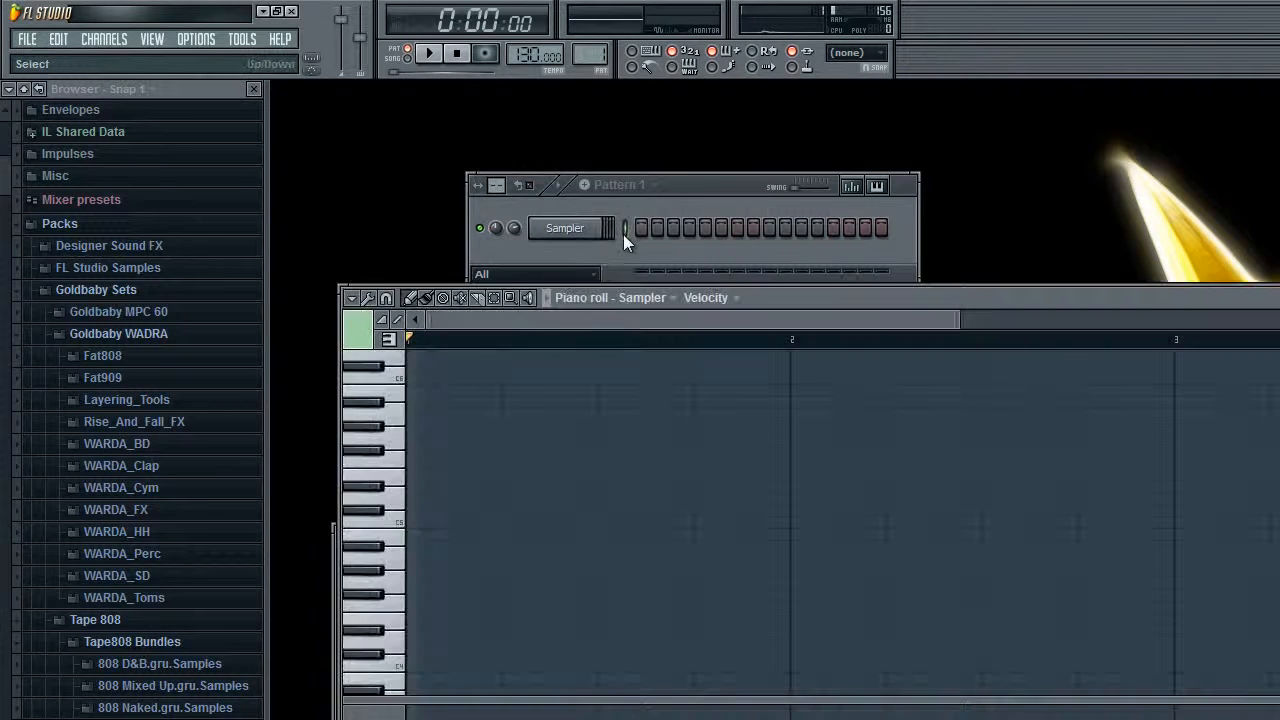
drag(400, 522, 385, 562)
right_click(577, 224)
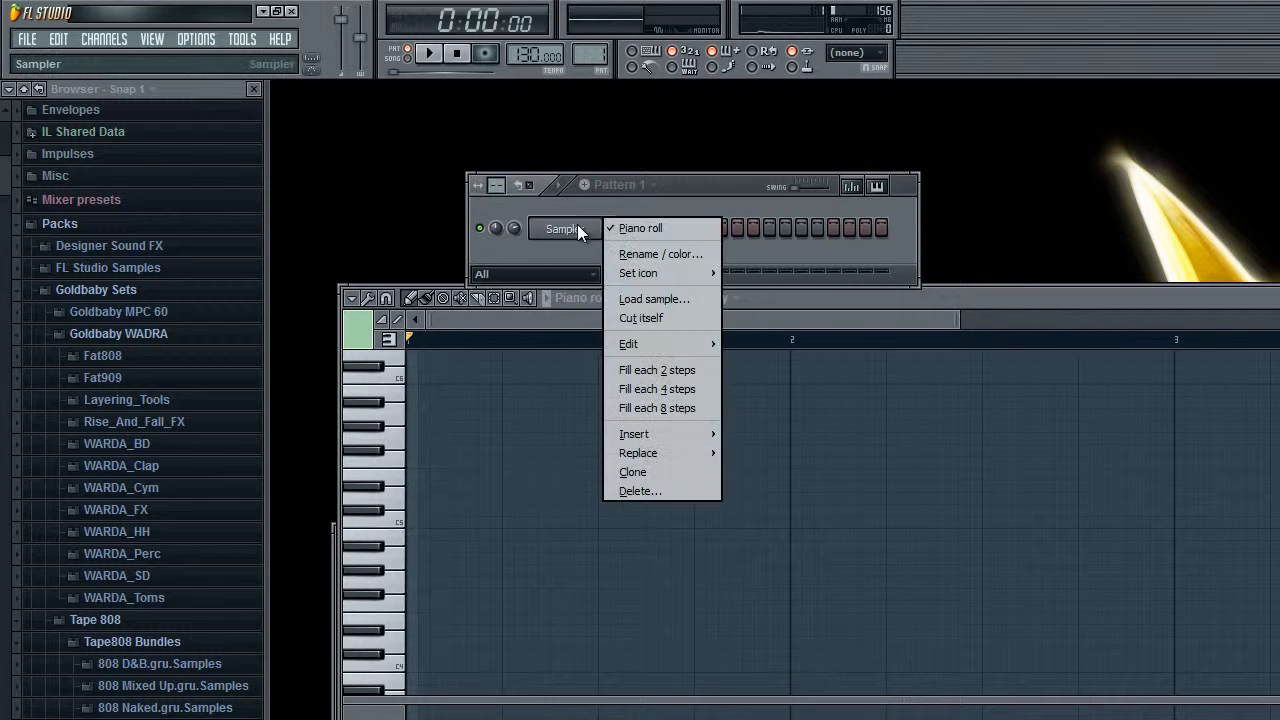
click(618, 228)
right_click(582, 222)
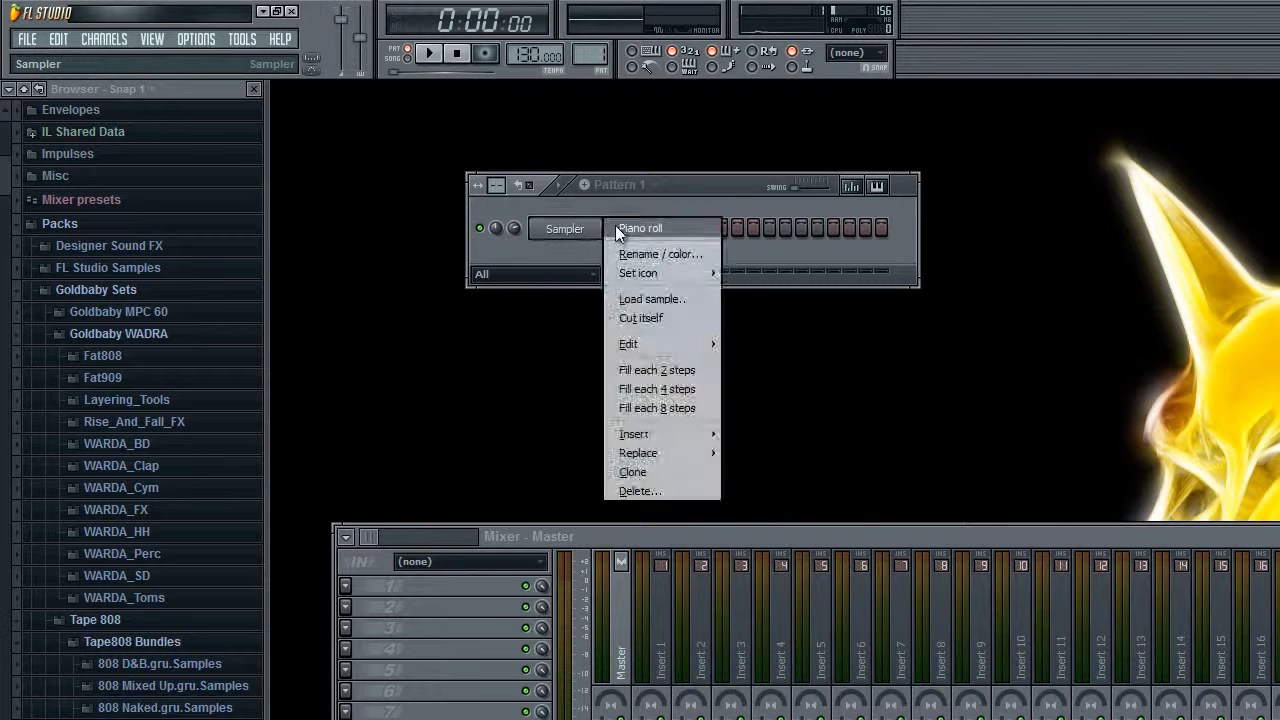
click(617, 229)
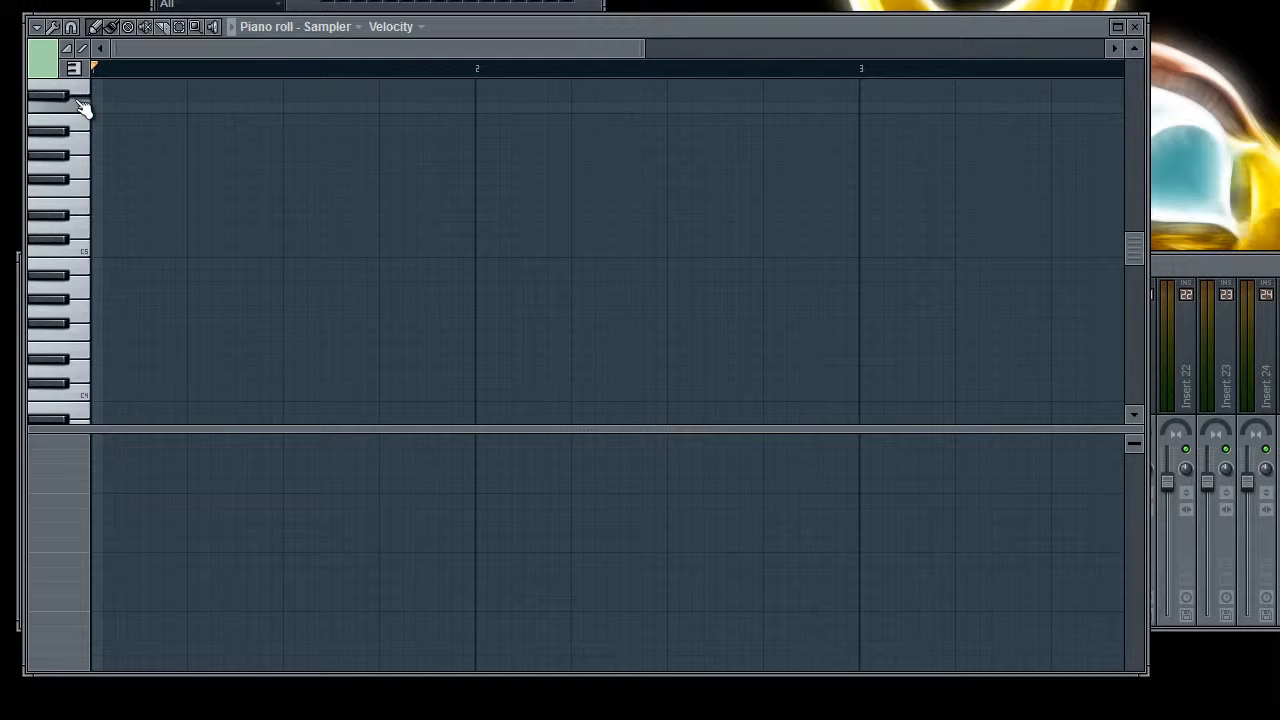
Draw ten short test notes on C5 and B4 across the first two bars of the piano roll.
drag(1134, 249, 1212, 523)
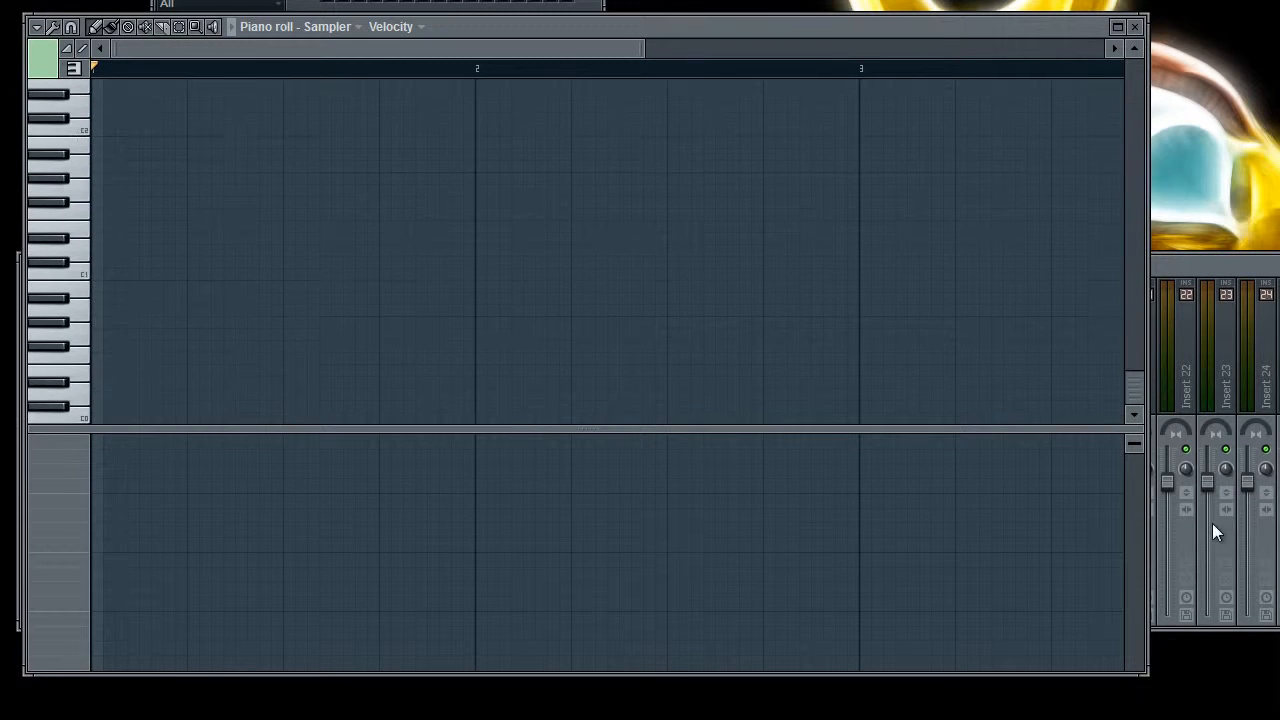
drag(1194, 428, 1146, 242)
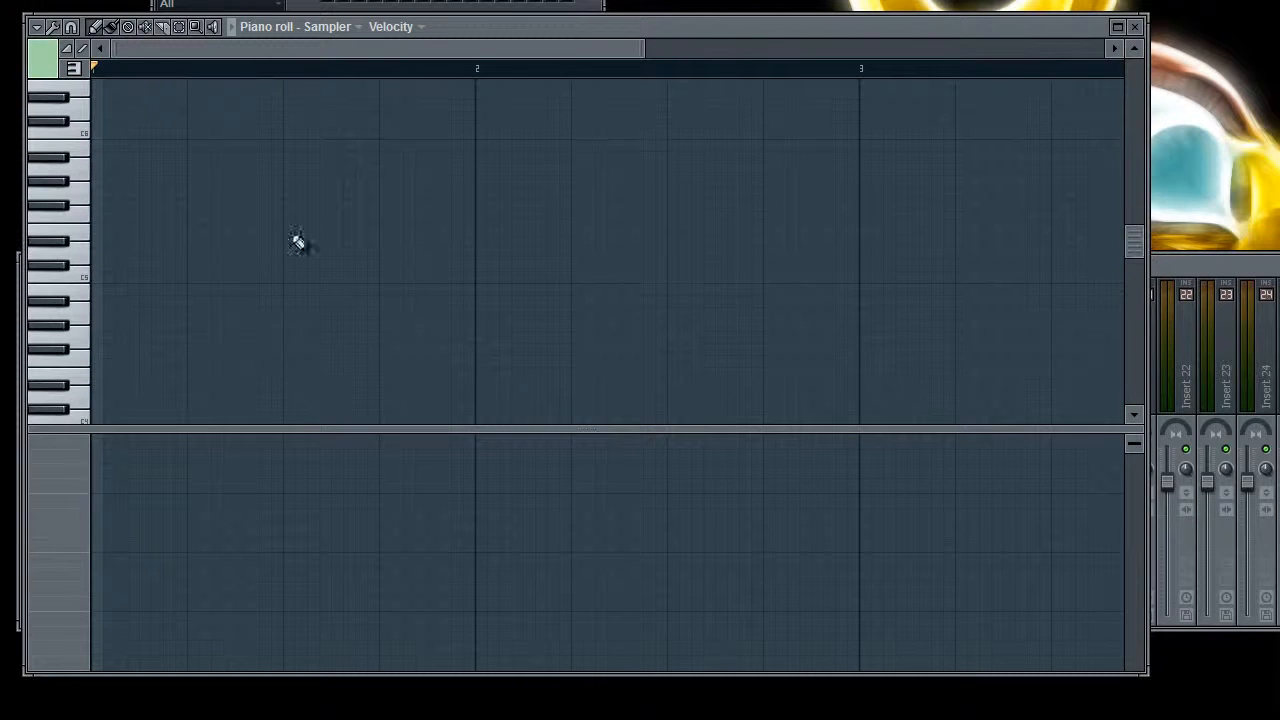
click(112, 279)
click(194, 278)
click(280, 280)
click(340, 290)
click(420, 278)
click(510, 290)
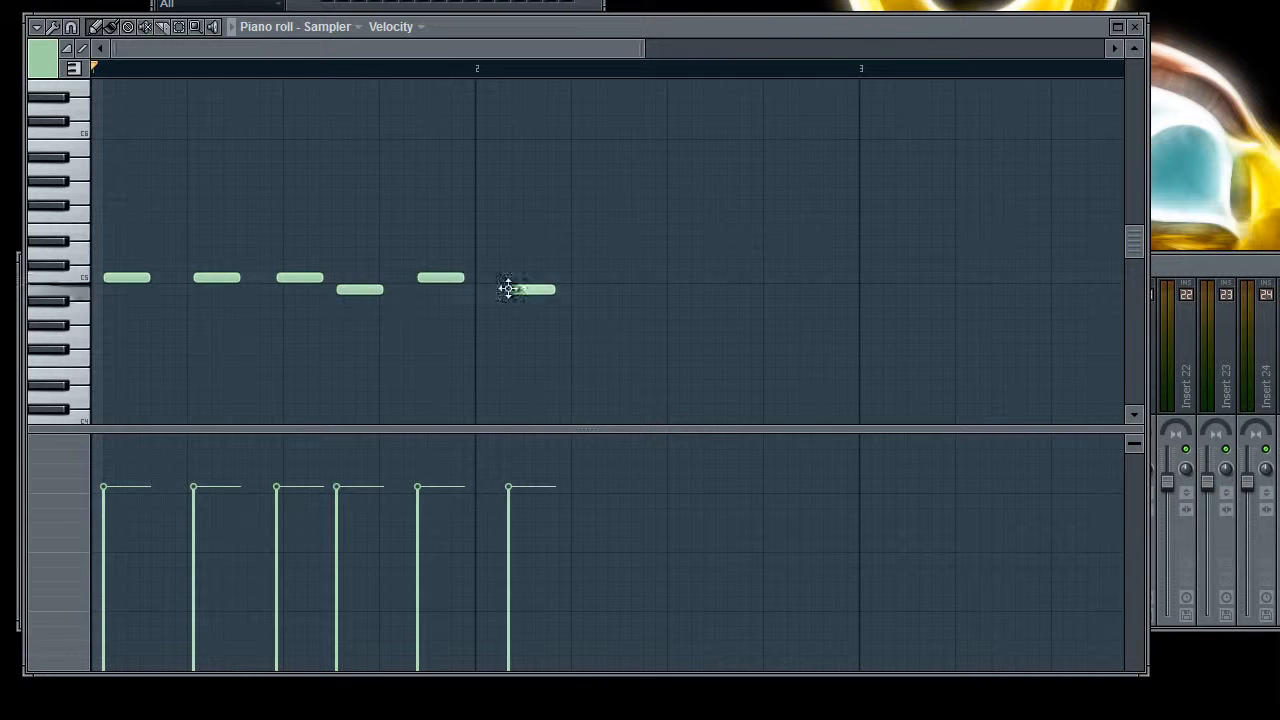
click(608, 278)
click(684, 289)
click(695, 278)
click(810, 278)
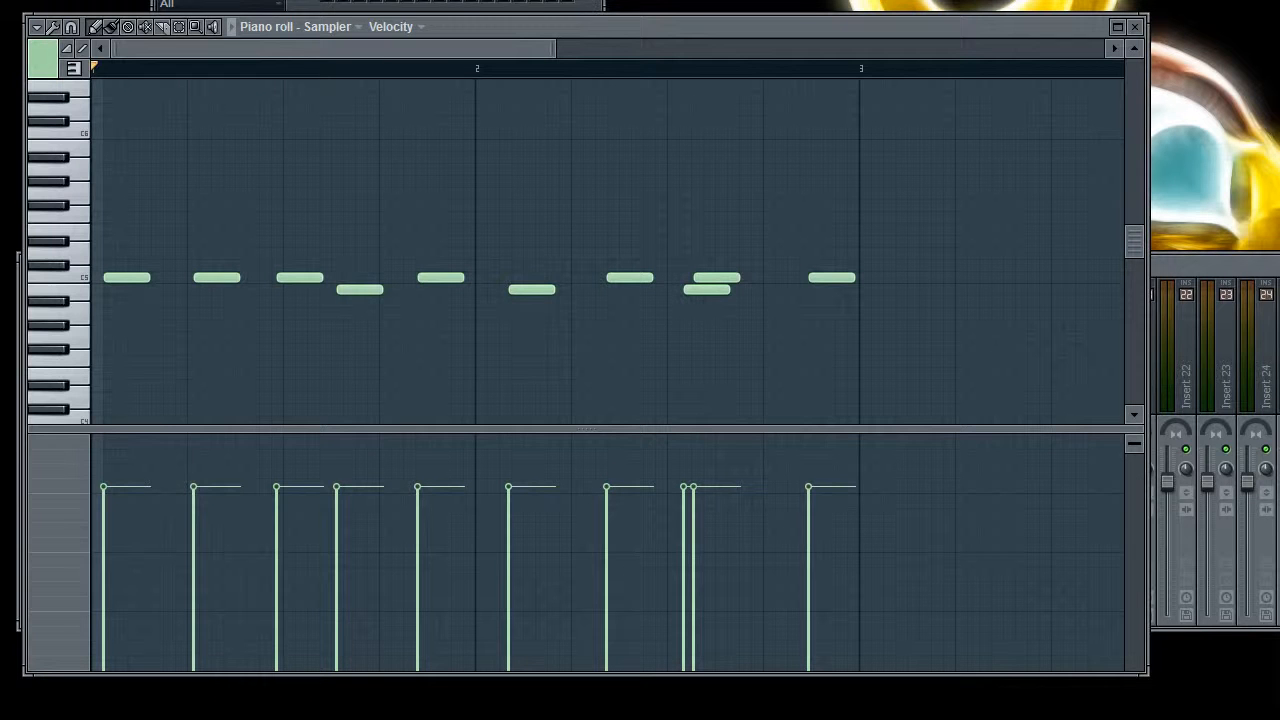
Add five notes at various pitches above C5 in the second half of the first bar.
click(382, 4)
click(280, 204)
click(320, 229)
click(345, 170)
click(405, 253)
click(426, 205)
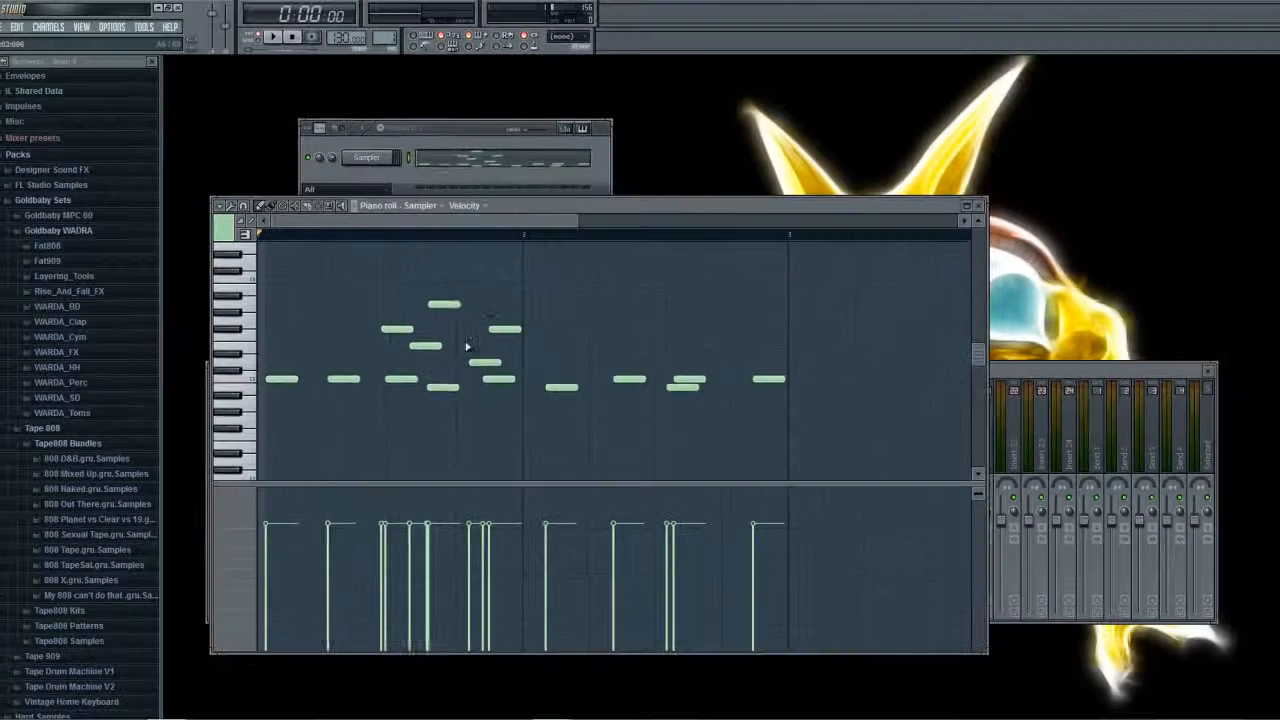
Delete all the test notes from the Sampler piano roll.
right_click(444, 304)
right_click(397, 329)
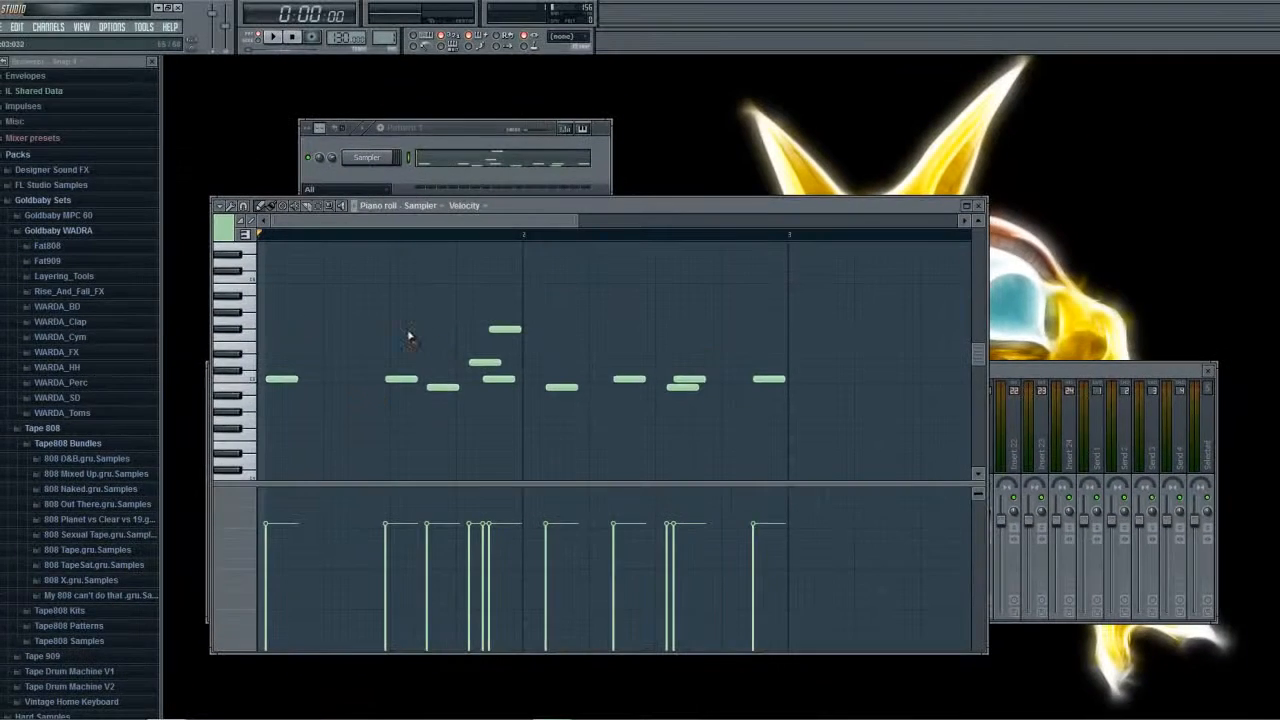
right_click(401, 379)
right_click(485, 362)
right_click(499, 379)
right_click(562, 387)
right_click(629, 379)
right_click(685, 387)
right_click(766, 381)
right_click(284, 381)
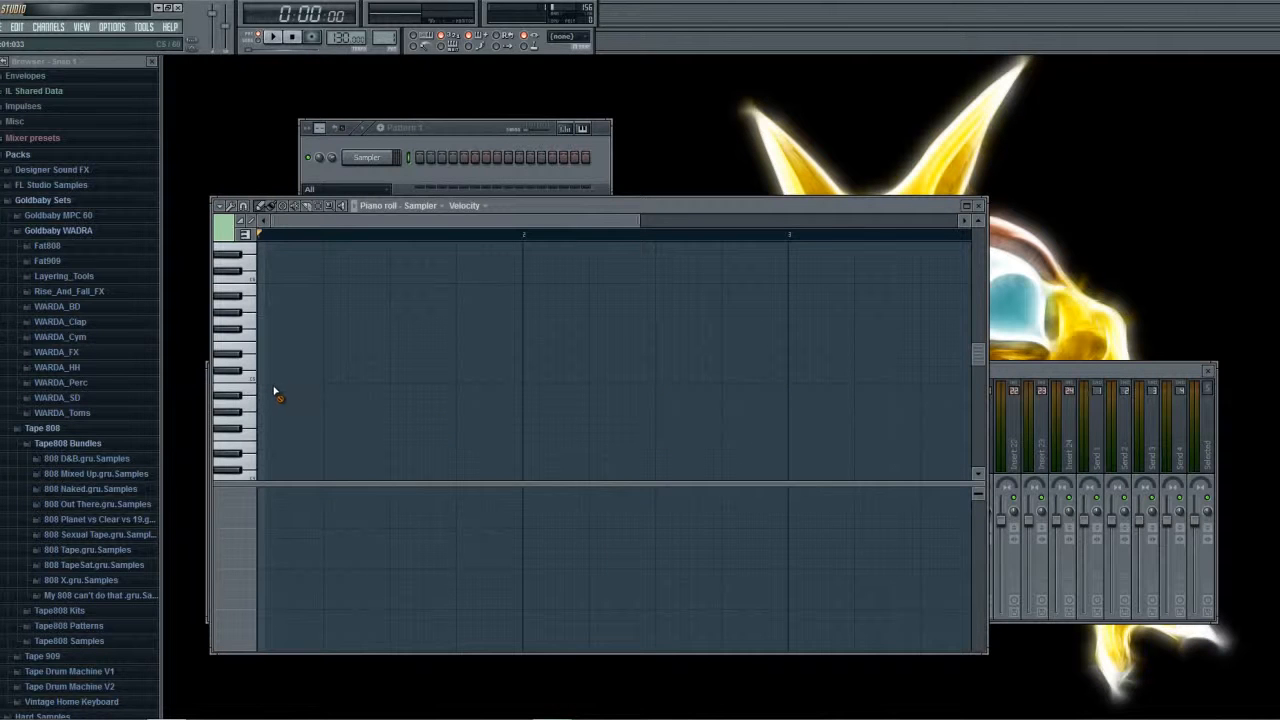
Switch the piano roll's key display back and forth between piano keys and note names, ending on piano keys.
click(234, 230)
click(246, 238)
click(239, 237)
click(243, 238)
click(240, 238)
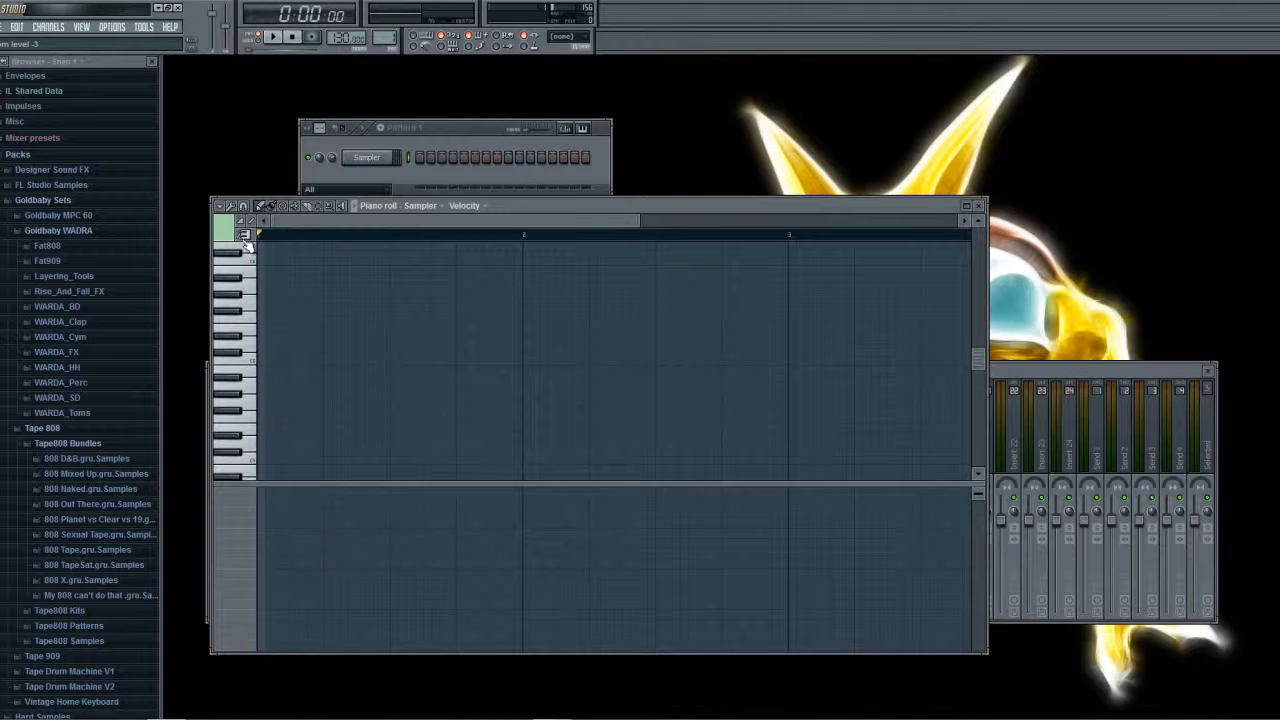
click(244, 236)
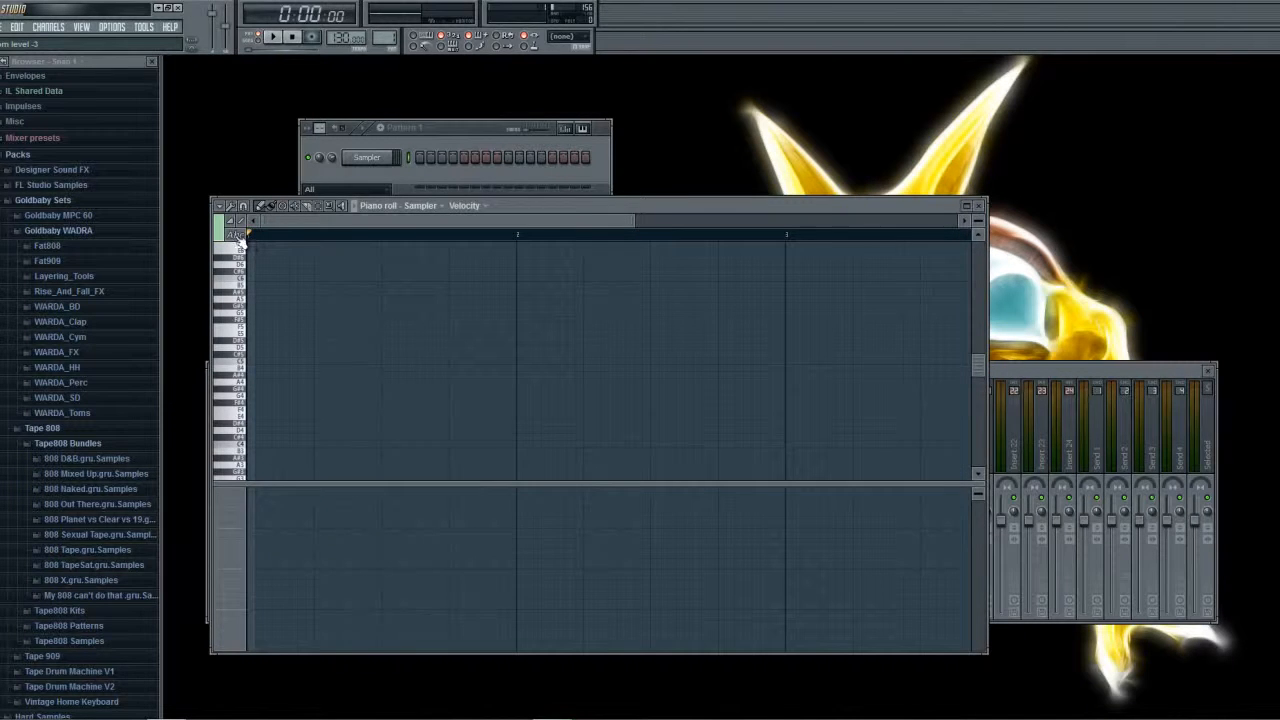
click(237, 237)
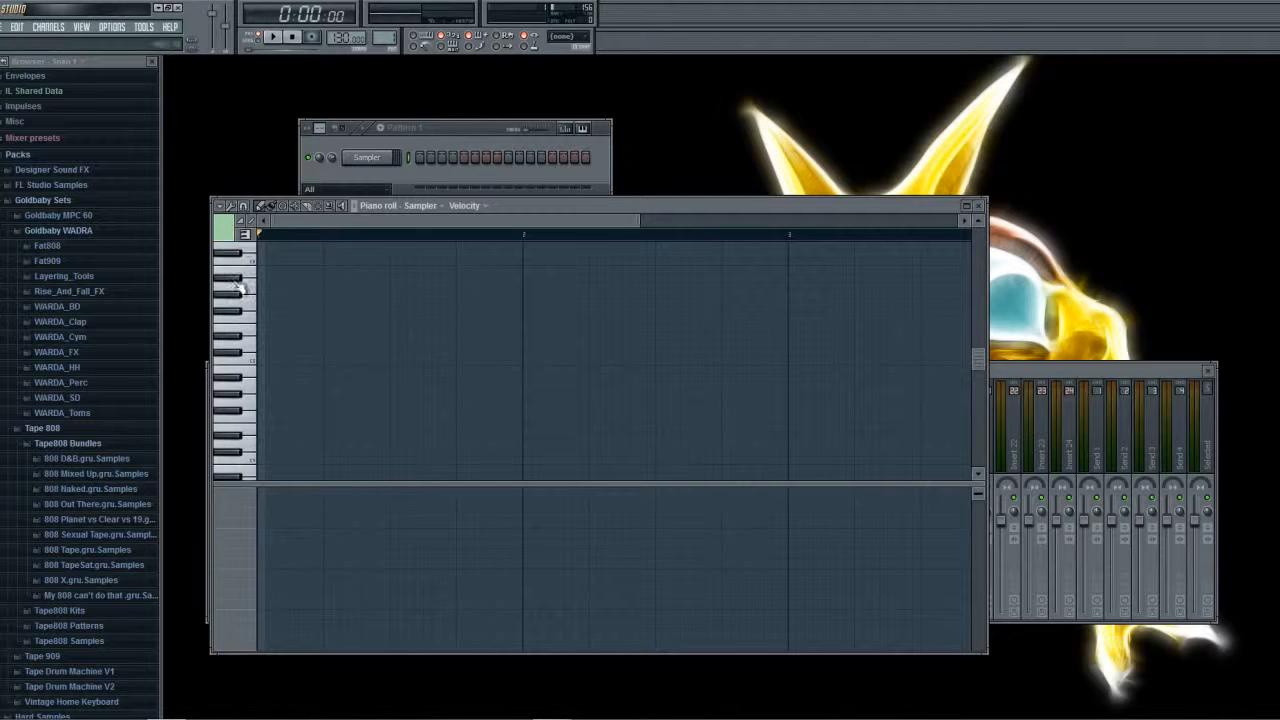
click(243, 239)
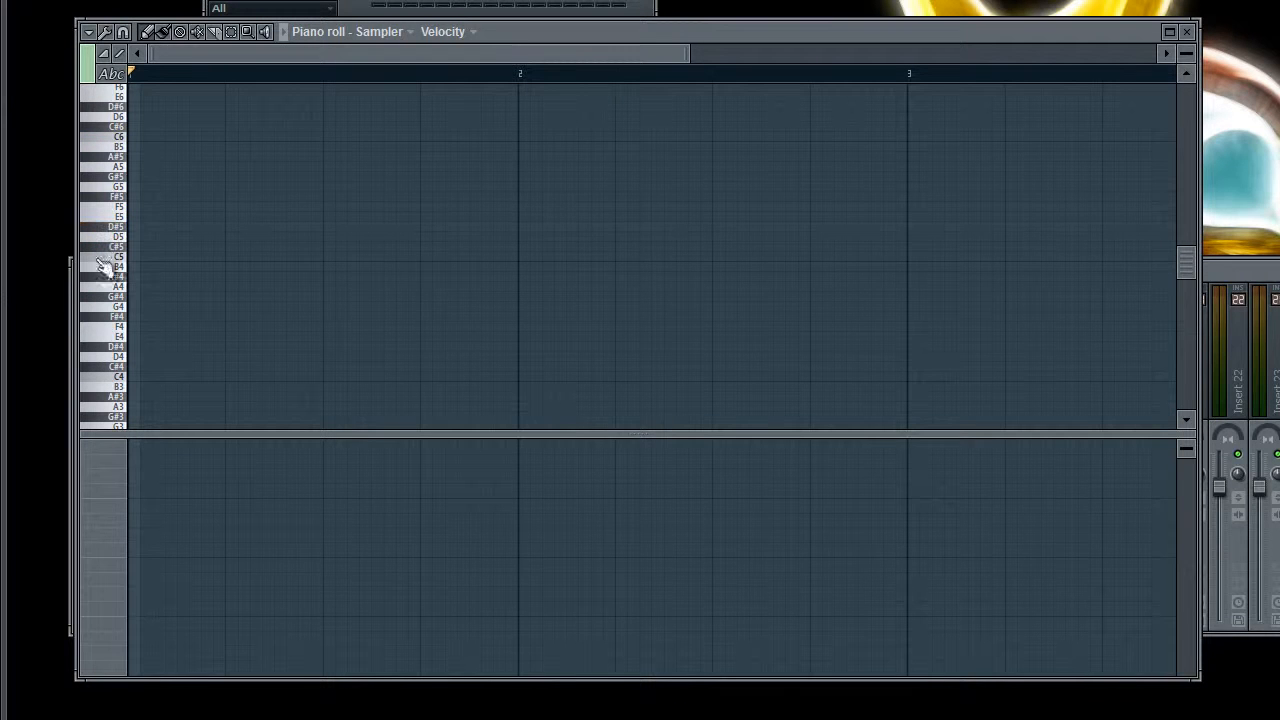
click(110, 74)
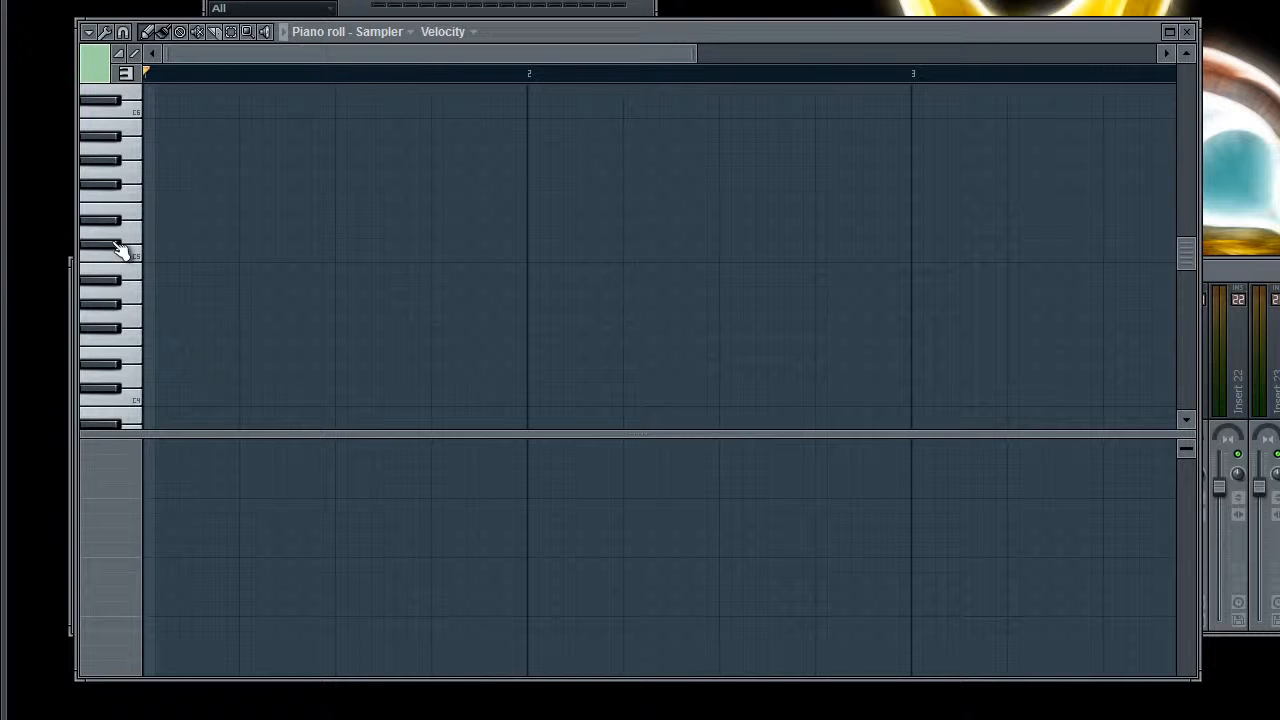
Audition keys in different octaves and check them against the note-name display before returning to piano keys.
click(133, 270)
scroll(133, 280, down, 6)
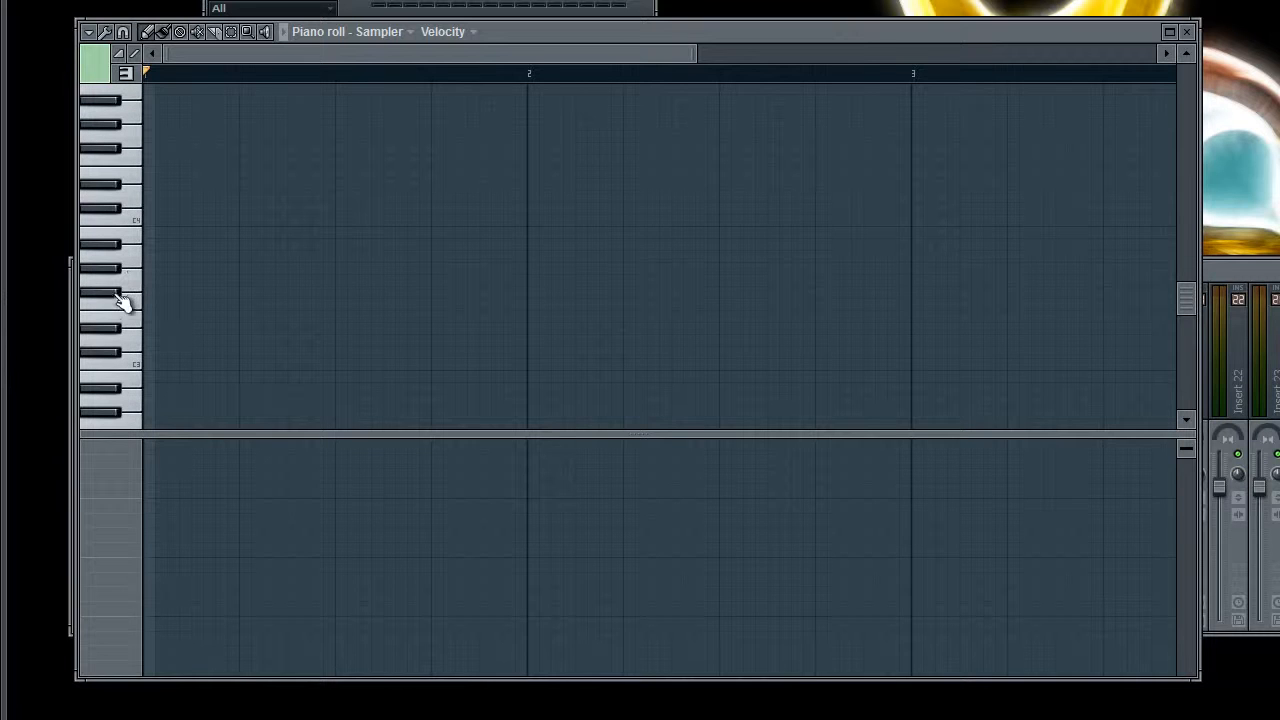
click(128, 310)
scroll(128, 310, up, 6)
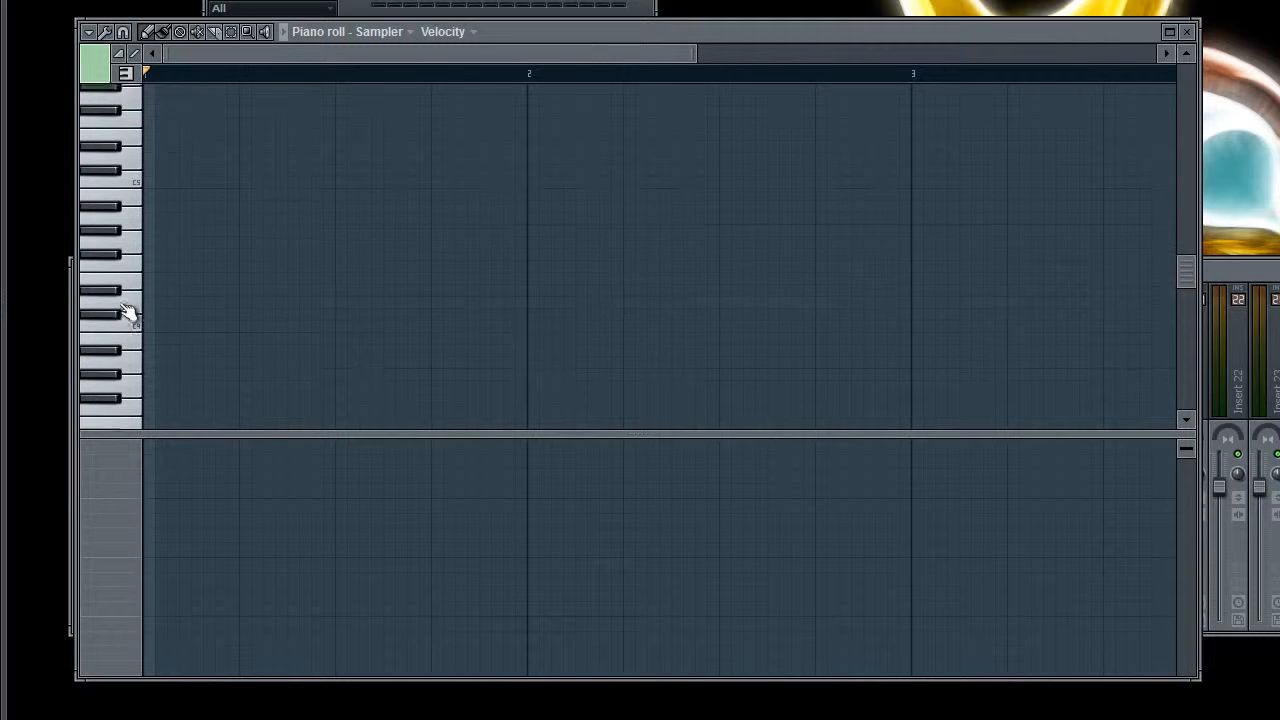
click(127, 75)
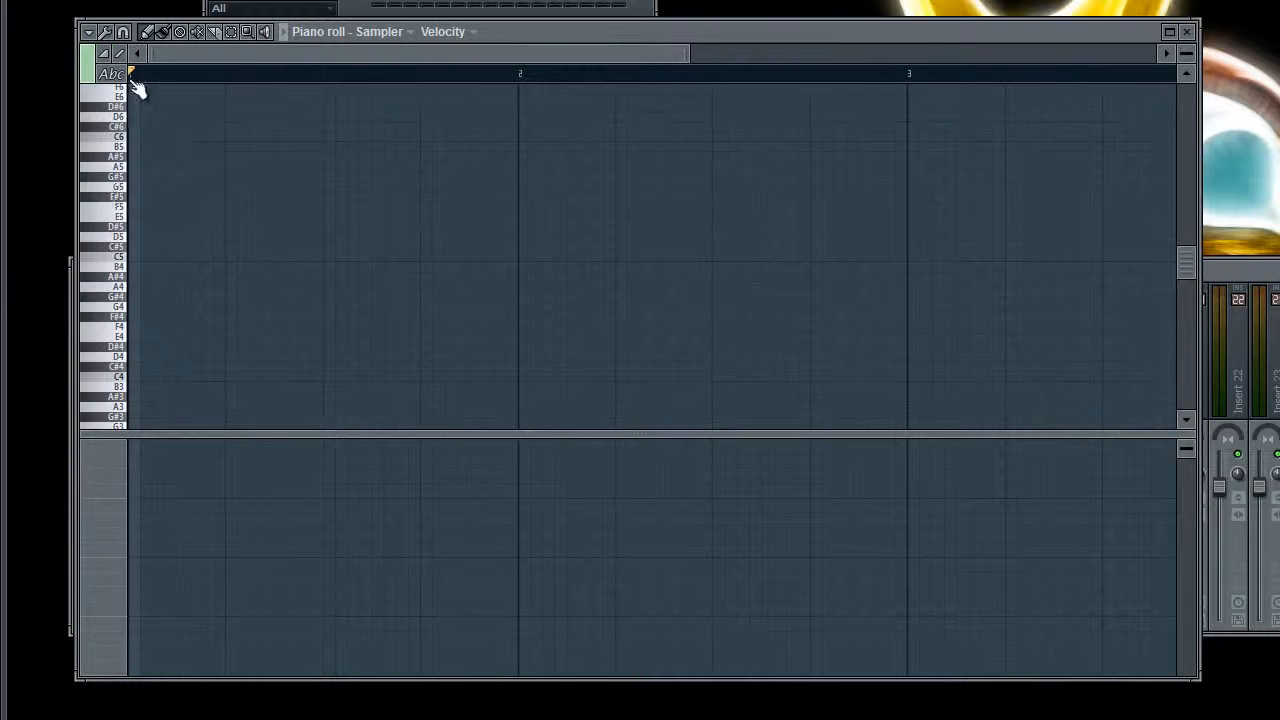
click(120, 75)
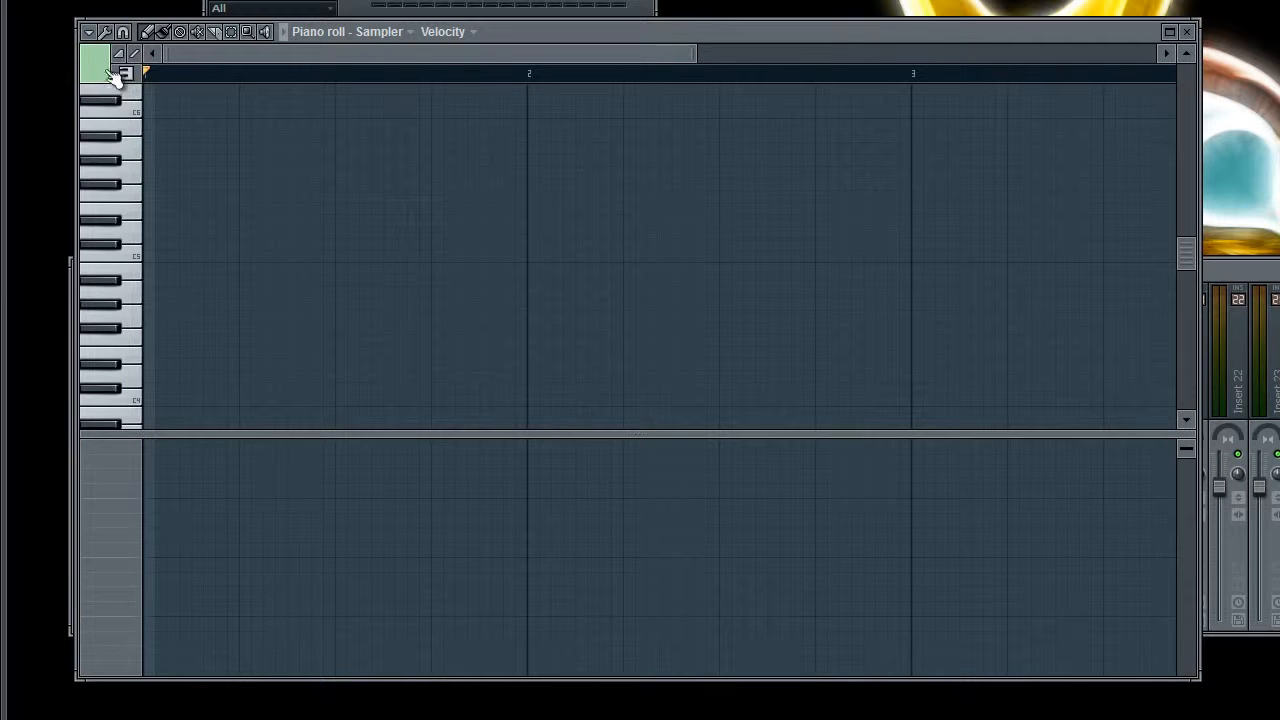
Set the note color to light blue and draw three notes in the first bar.
click(100, 70)
click(95, 117)
click(165, 220)
click(287, 257)
click(298, 293)
Set the note color to orange and draw three notes across the first and second bars.
click(99, 66)
click(180, 137)
click(437, 208)
click(516, 364)
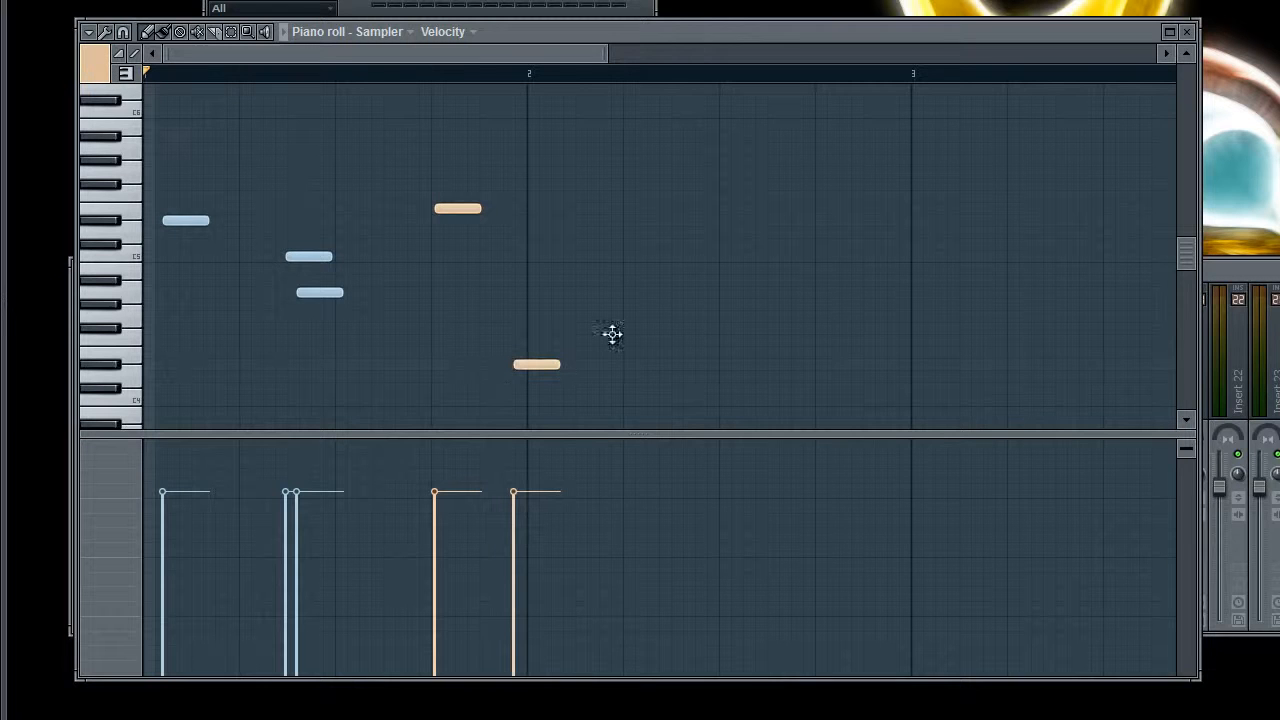
click(637, 268)
Set the note color to light blue and delete all the blue and orange notes.
click(96, 66)
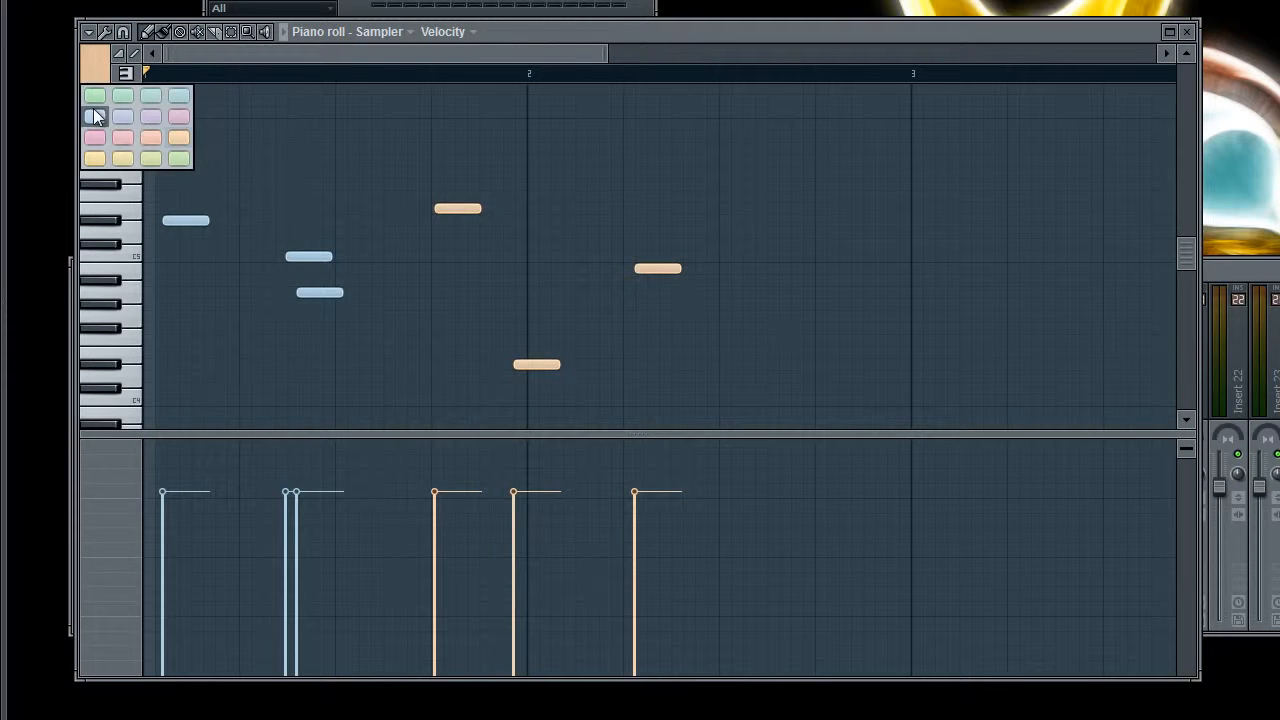
click(108, 118)
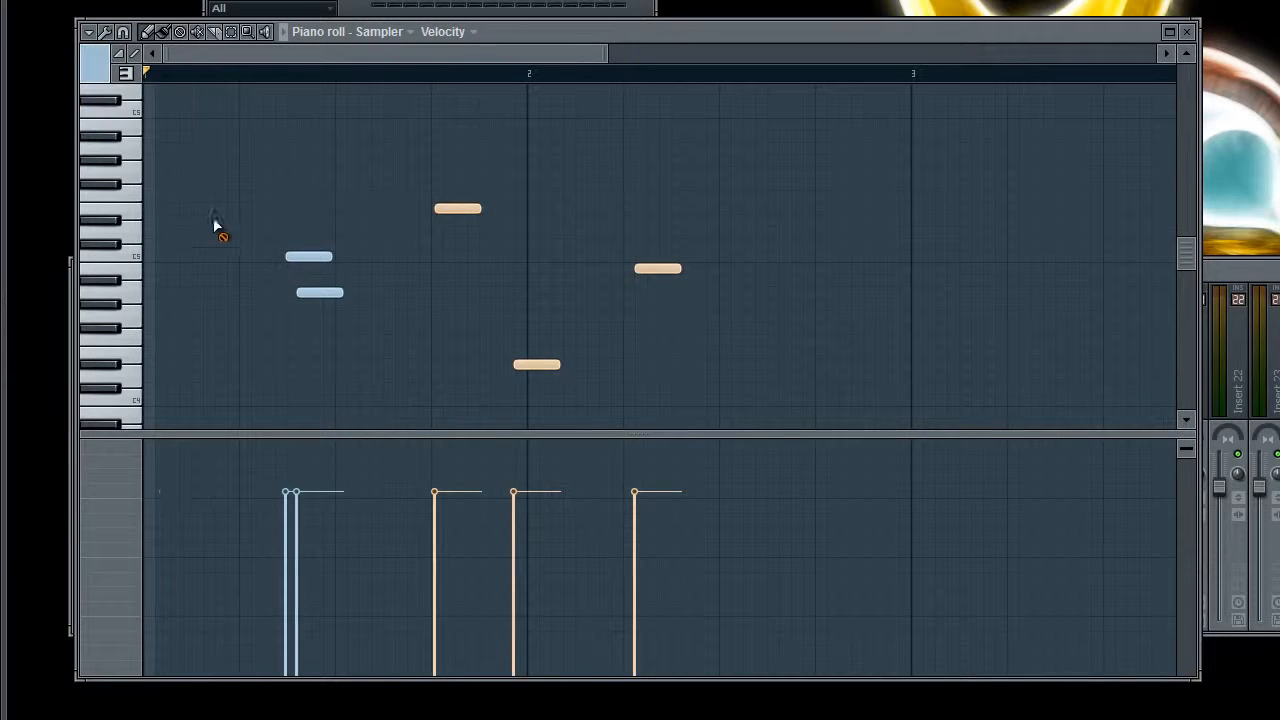
right_click(186, 220)
right_click(308, 256)
right_click(320, 292)
right_click(457, 208)
right_click(537, 364)
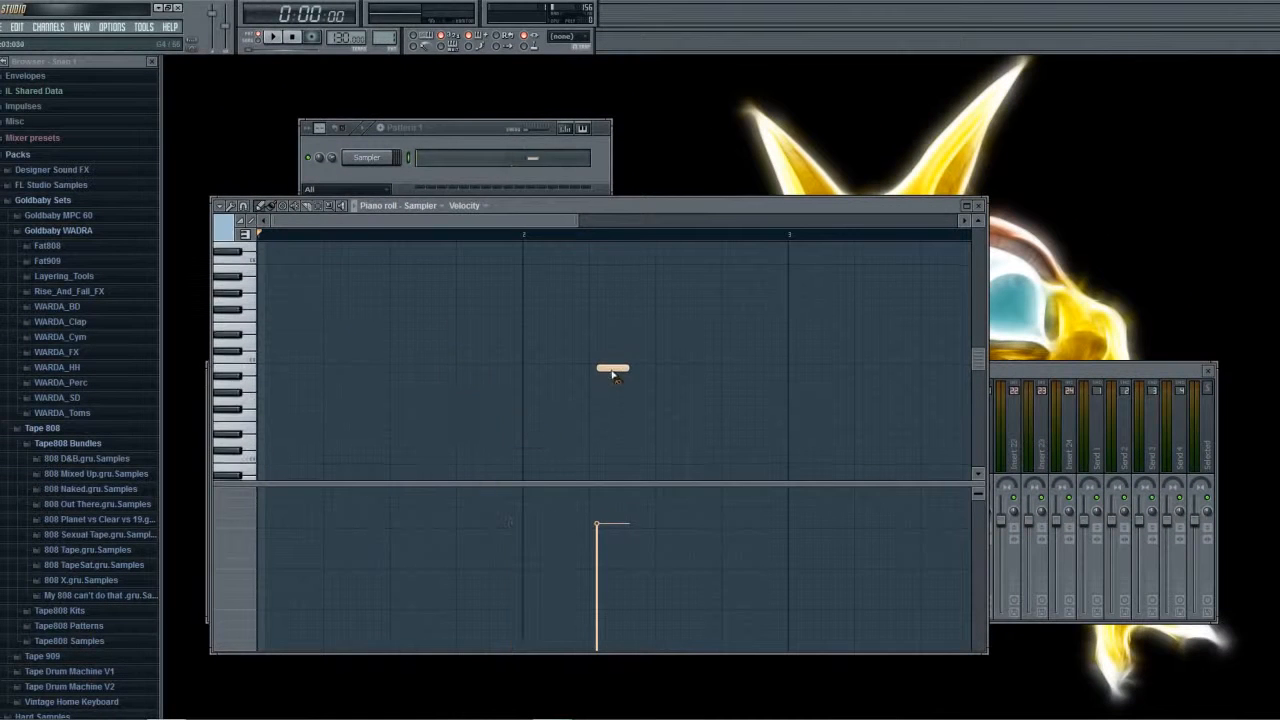
right_click(613, 370)
Replace the Sampler channel with Albino3 and load the IB Bells preset bank.
scroll(362, 336, up, 2)
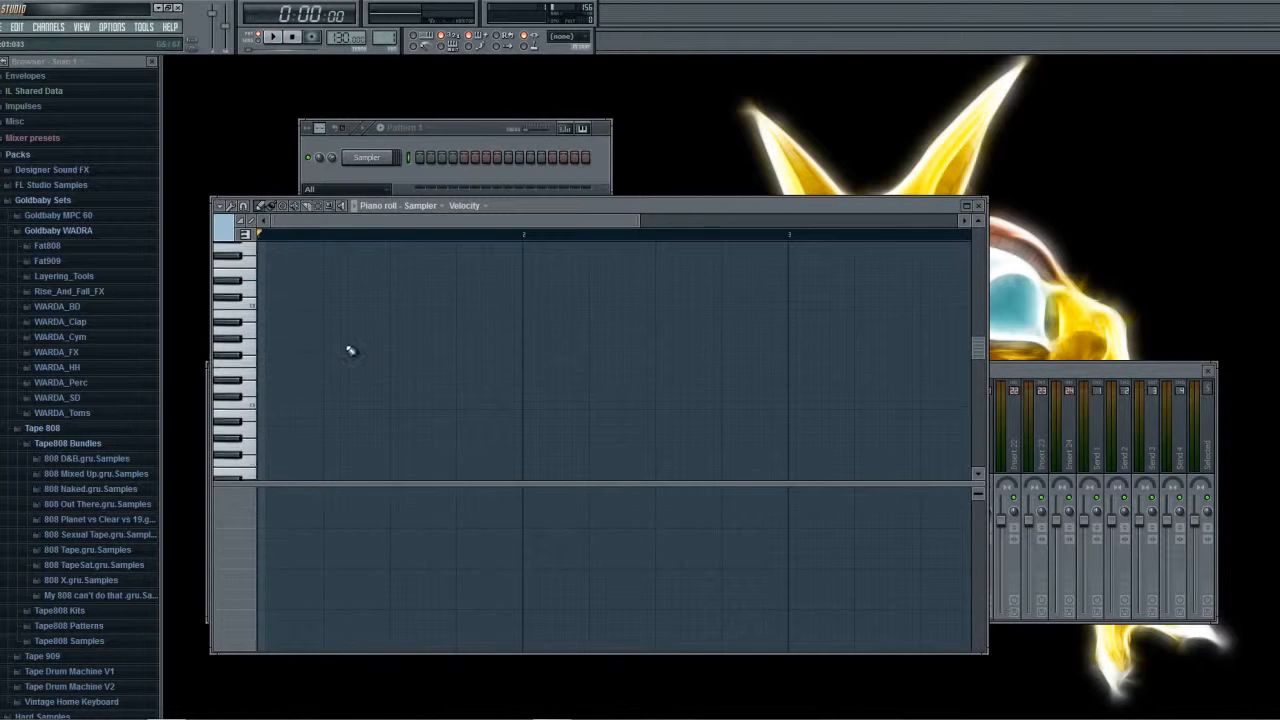
right_click(366, 157)
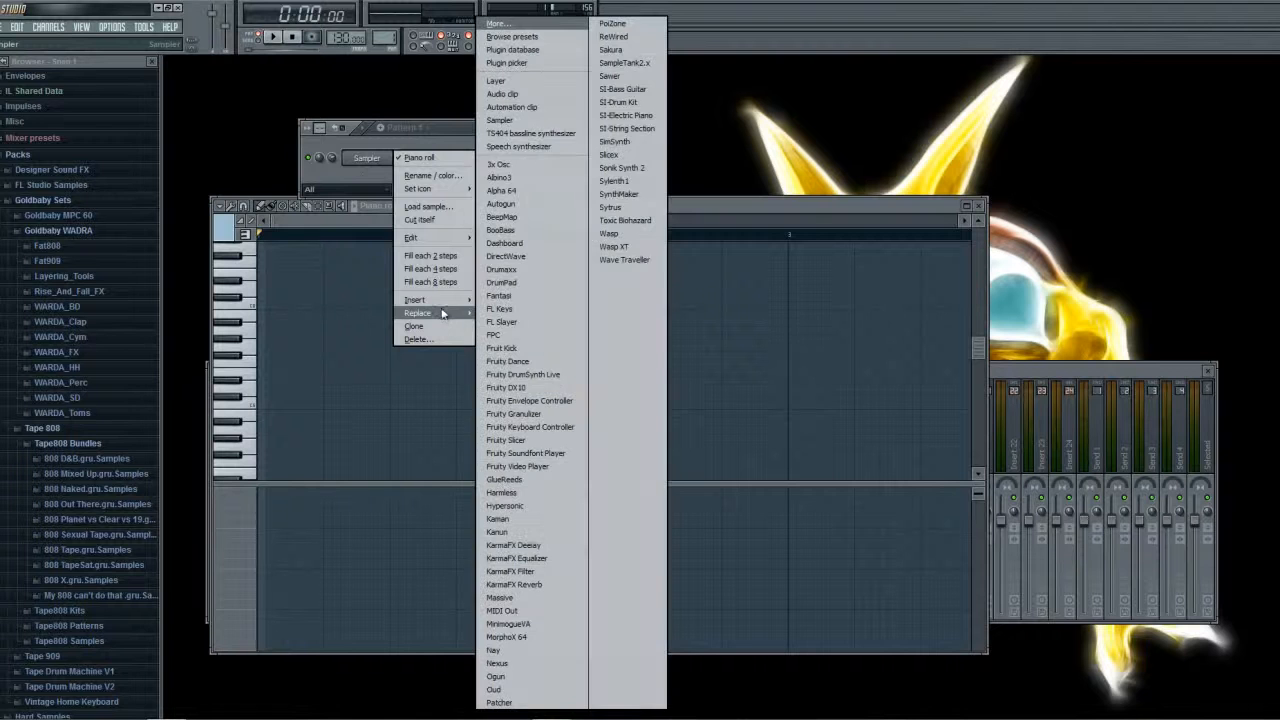
click(499, 177)
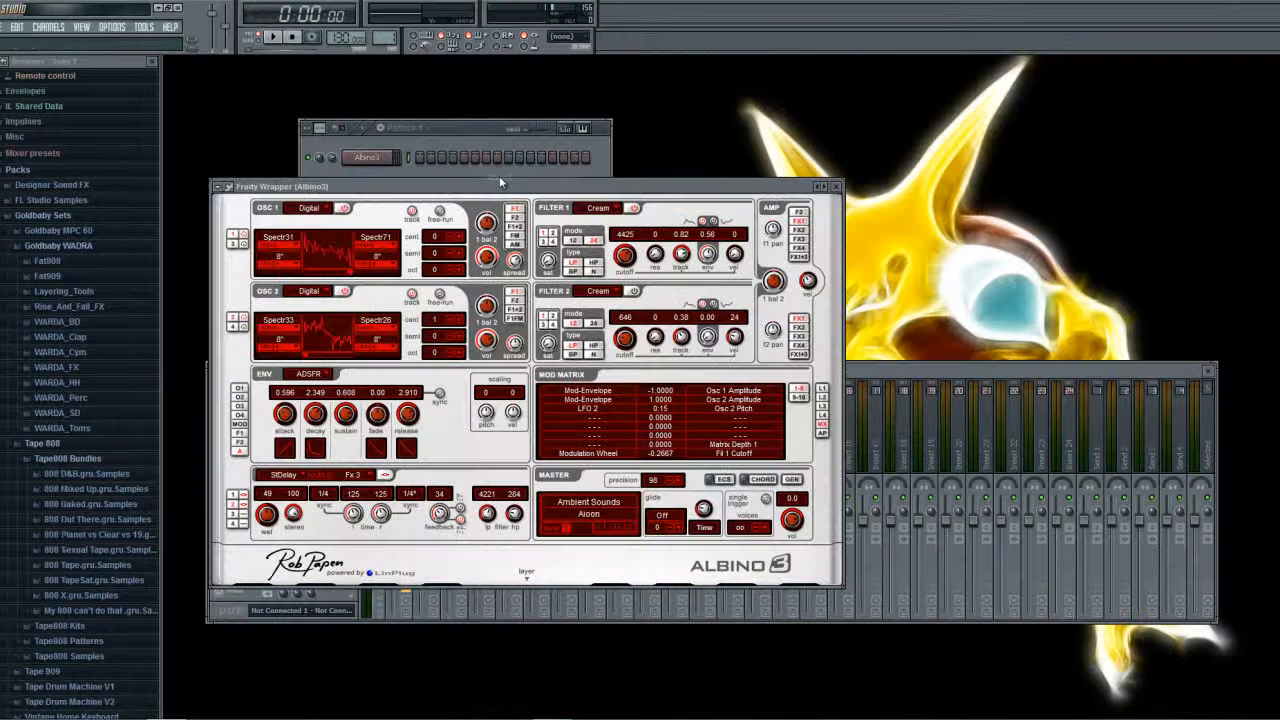
click(578, 510)
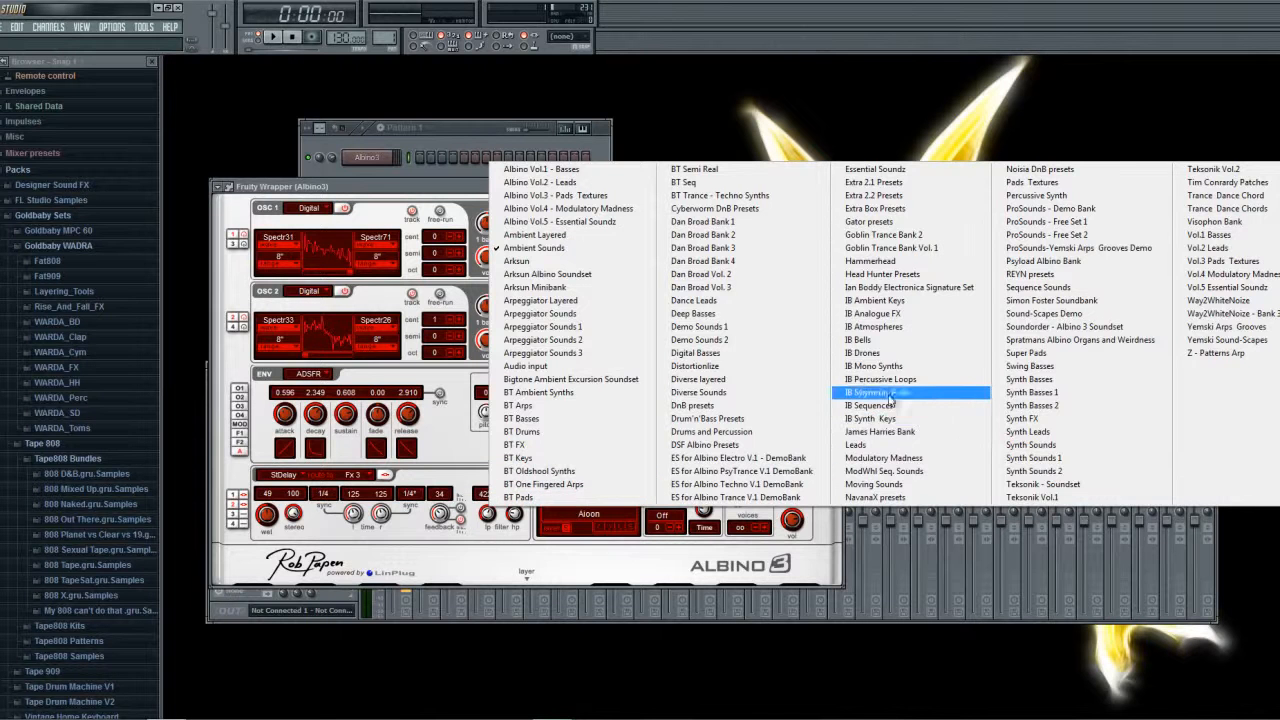
click(896, 343)
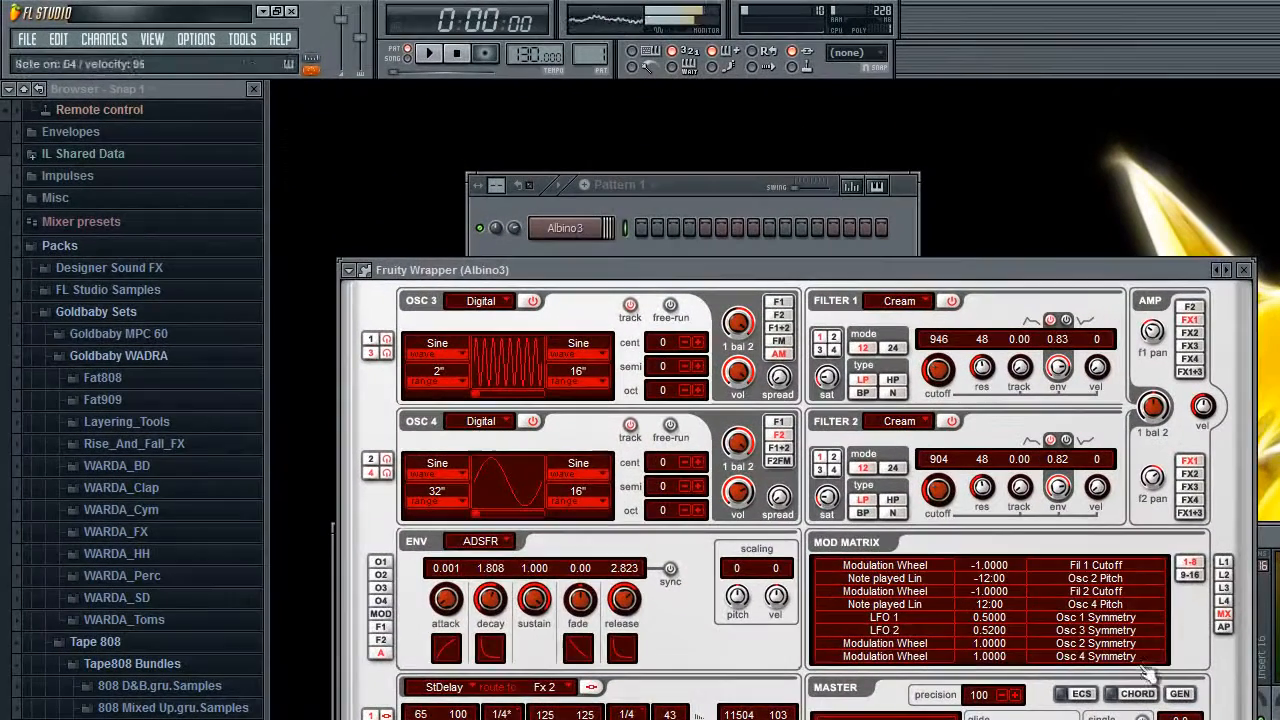
Reactivate Realtek High Definition Audio in the ASIO4ALL settings after trying the USB Audio Device, and close the settings and Albino3 windows.
click(1199, 440)
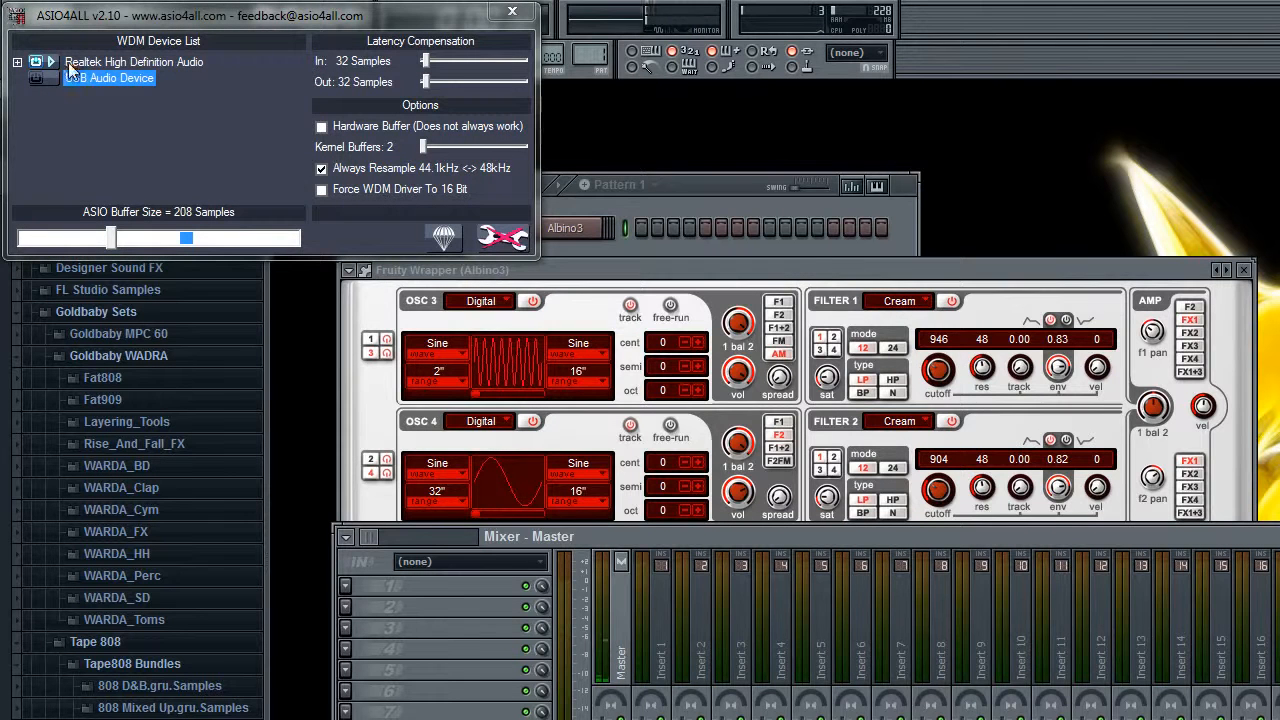
click(48, 78)
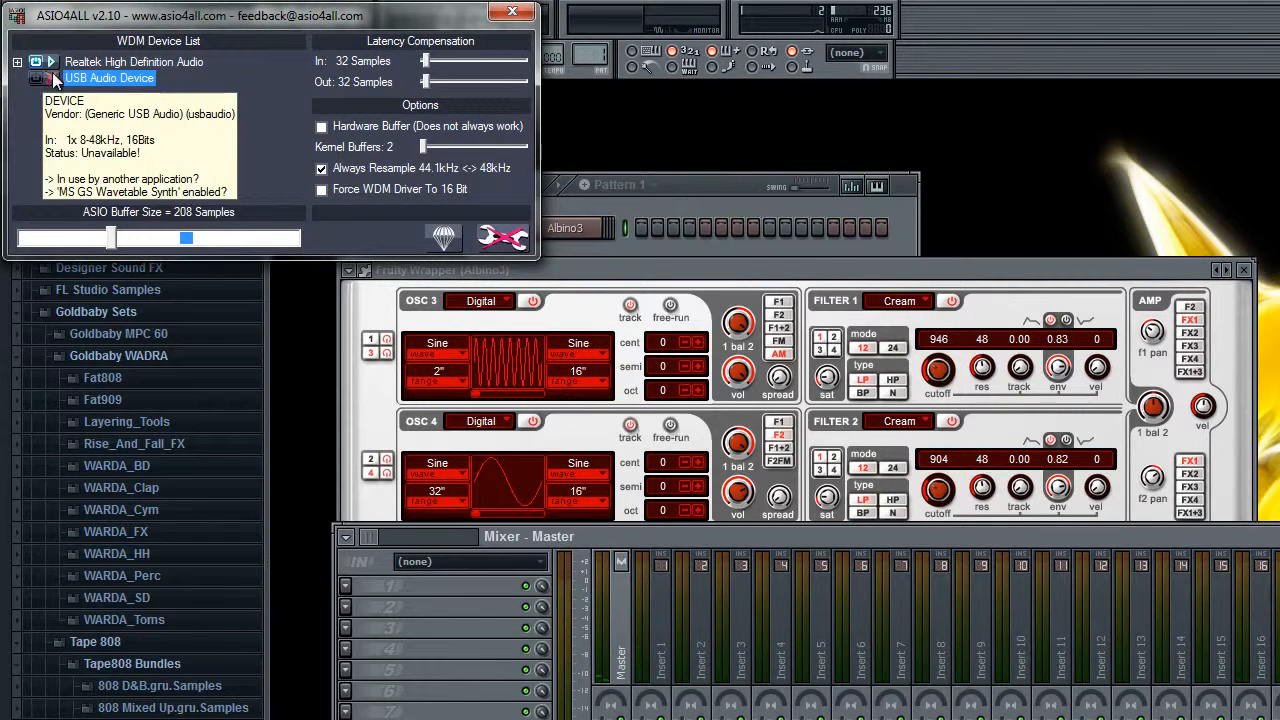
click(42, 61)
click(42, 61)
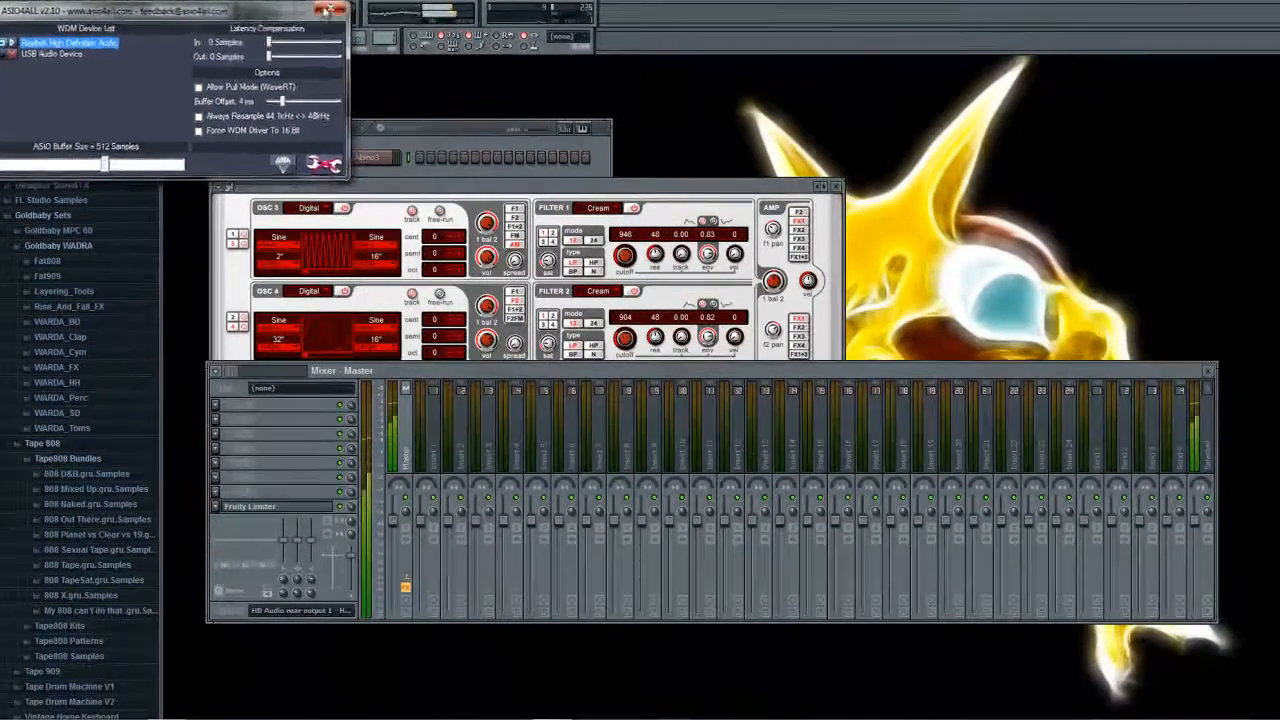
click(512, 11)
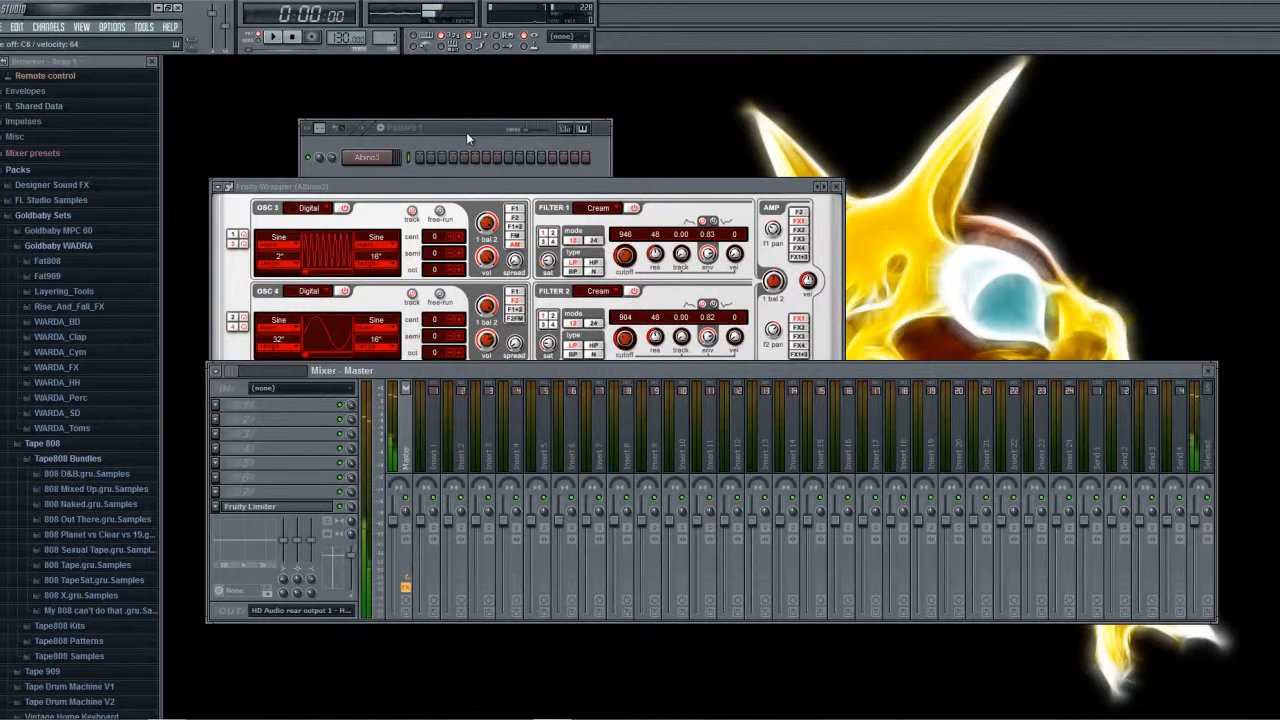
click(837, 187)
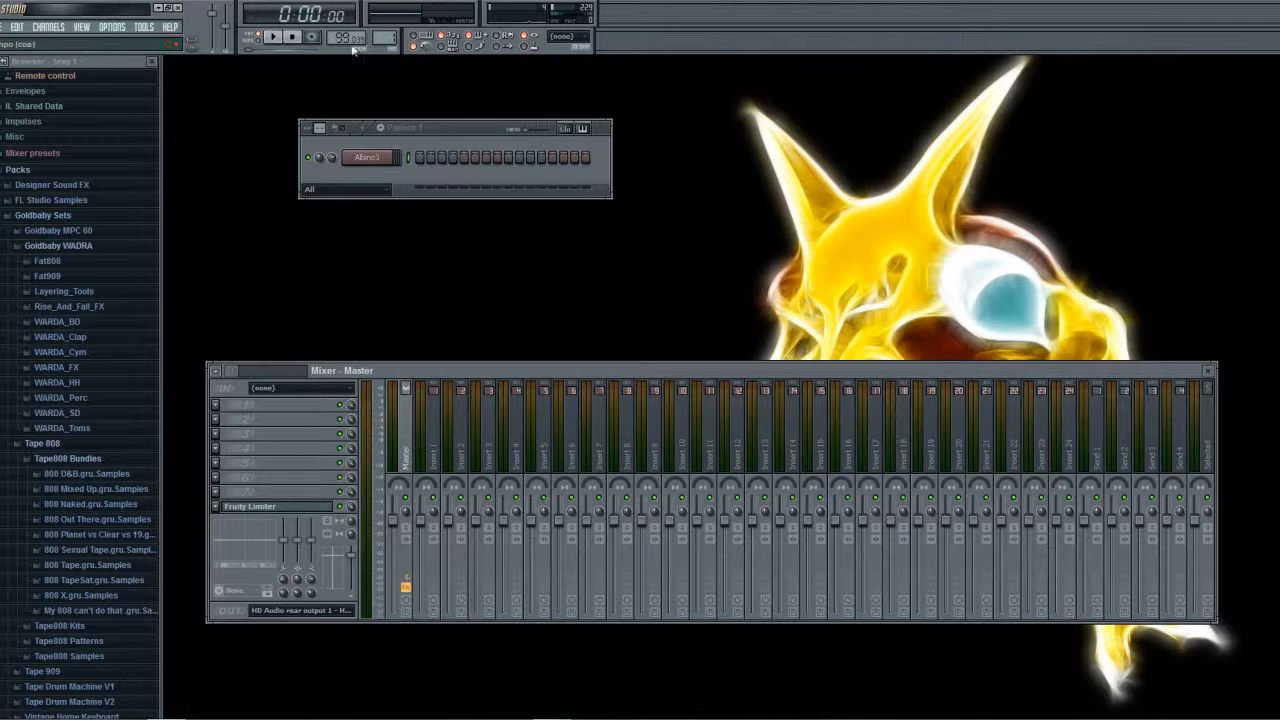
Record a short Albino3 melody into Pattern 1 and open the recording in the piano roll.
click(311, 37)
click(281, 37)
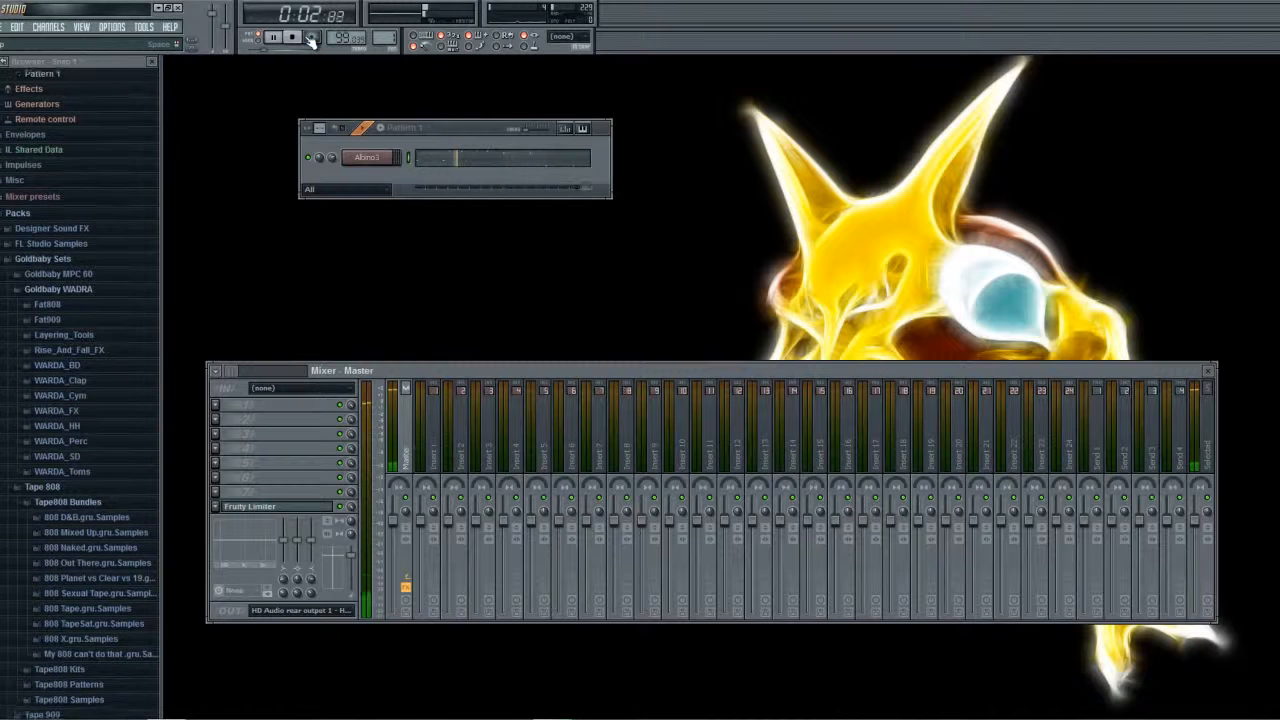
click(293, 39)
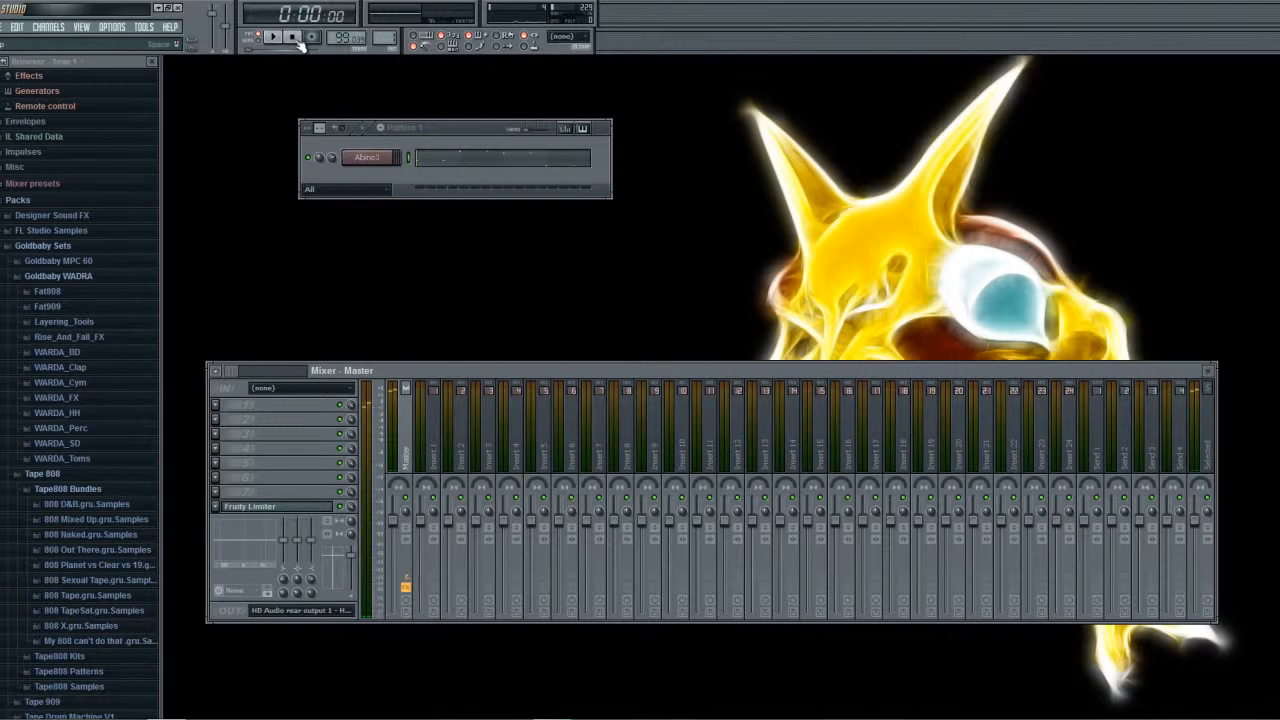
click(449, 167)
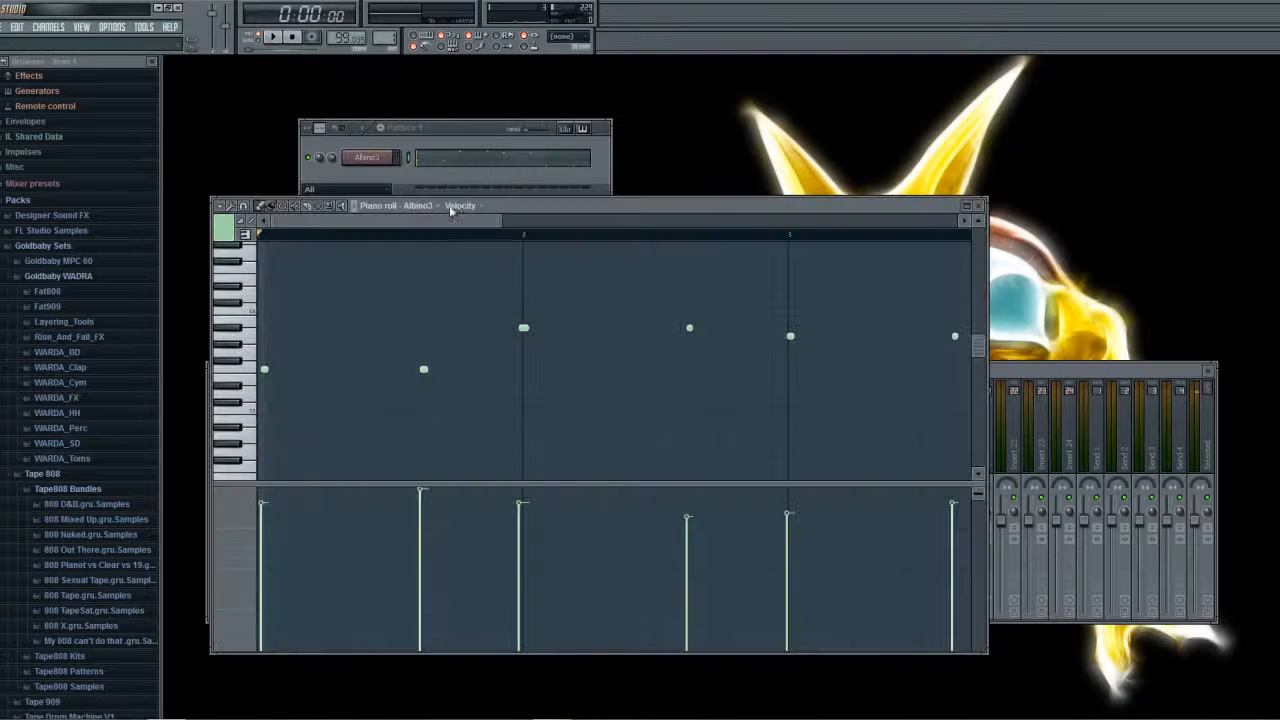
drag(425, 227, 340, 256)
Try the Cell setting for the global snap and set it to 1/4 beat instead.
click(562, 40)
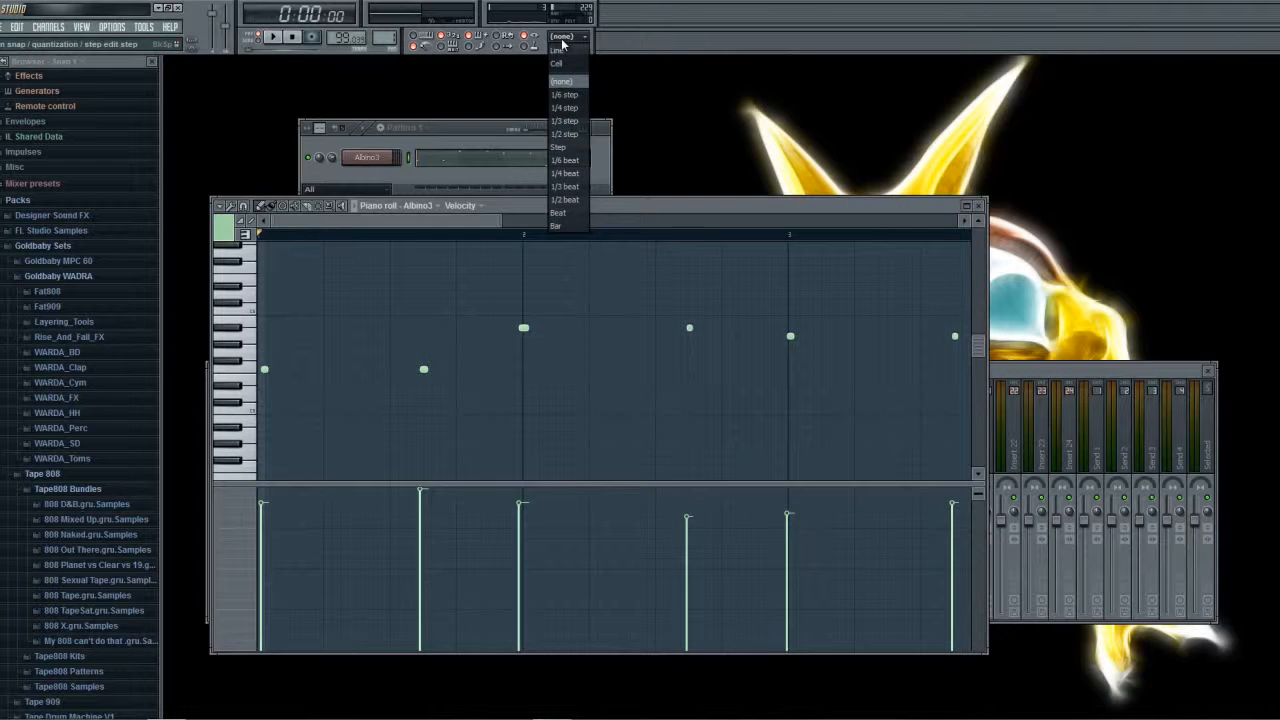
click(558, 64)
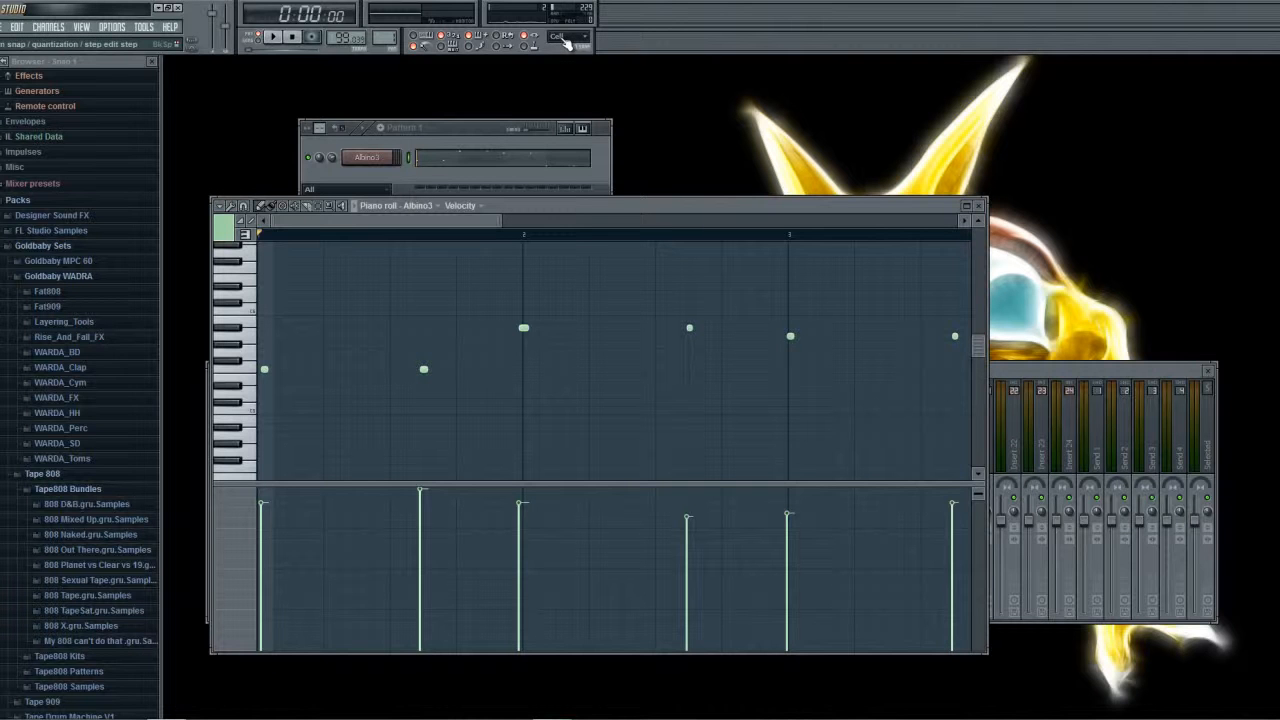
click(566, 42)
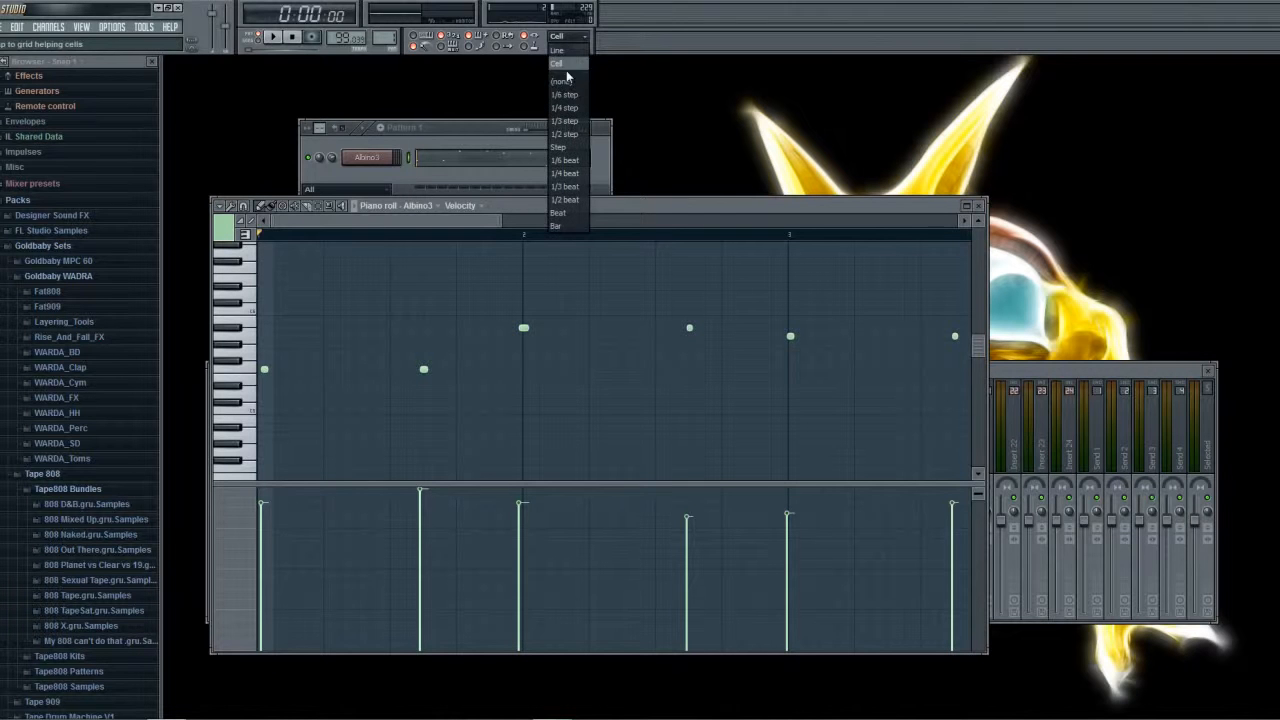
click(574, 184)
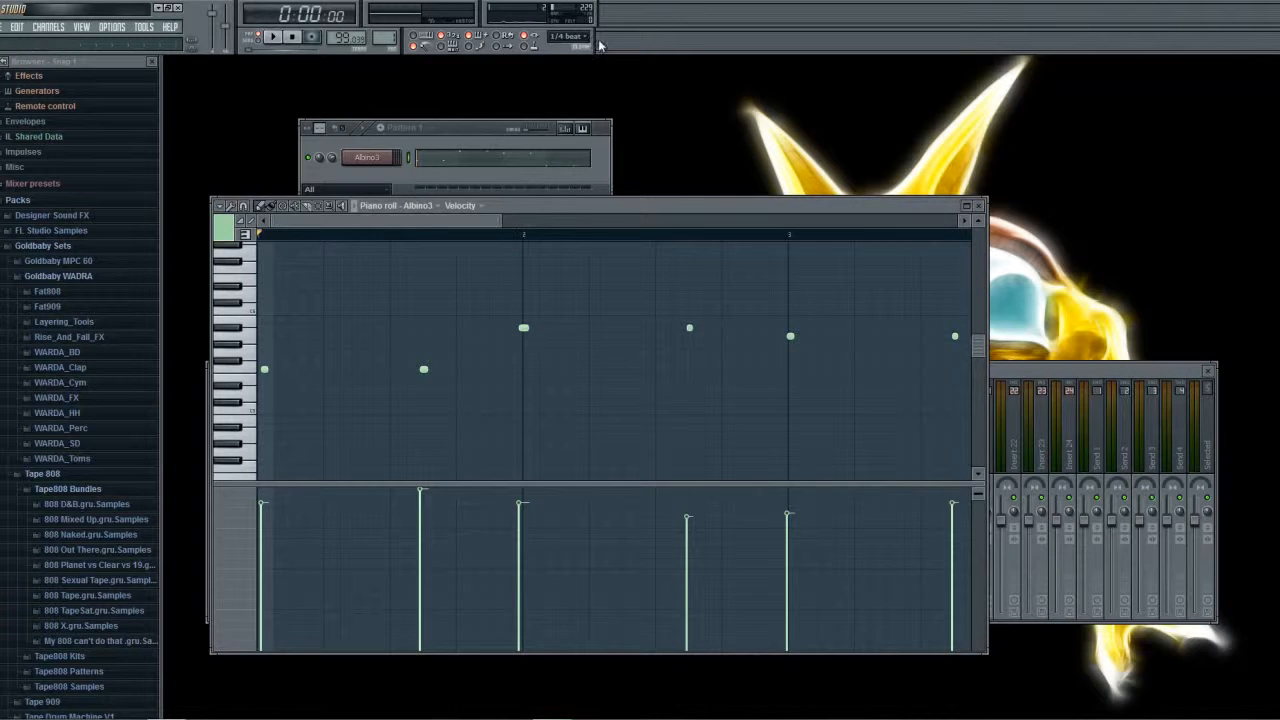
click(570, 40)
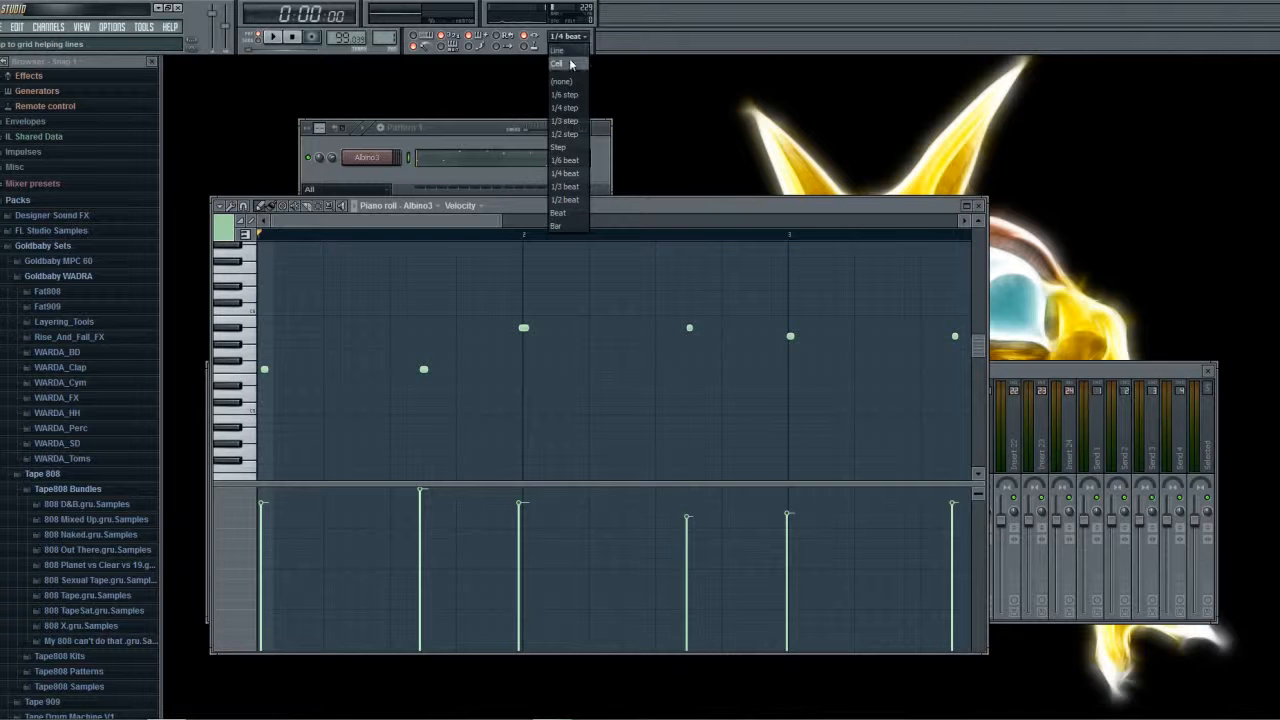
click(598, 47)
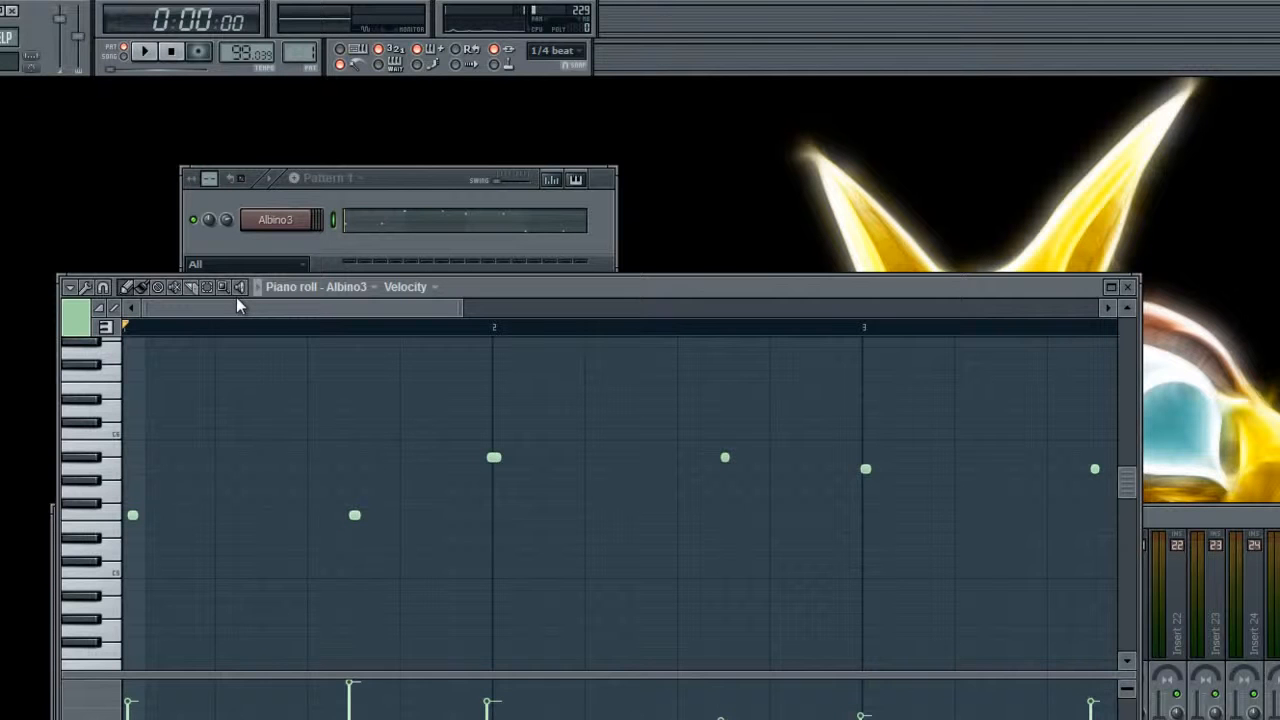
Select all the recorded notes in the piano roll and quantize them to the snap grid.
key(ctrl+a)
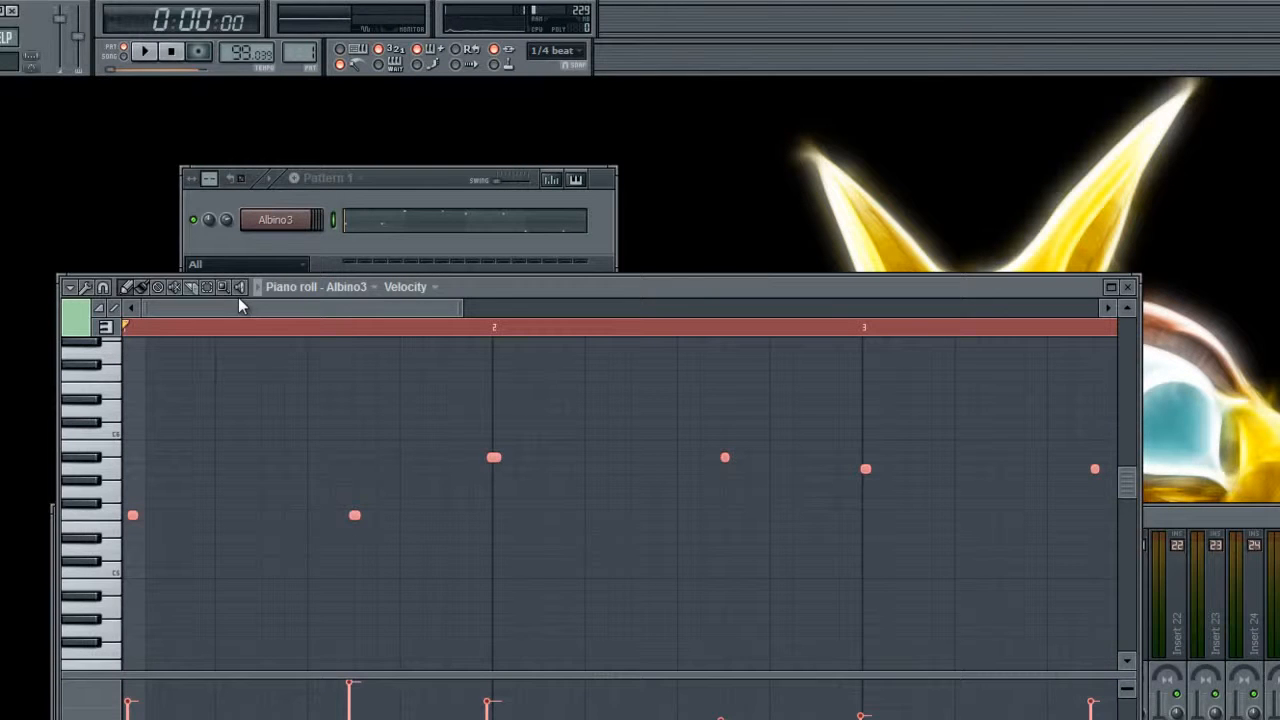
click(68, 287)
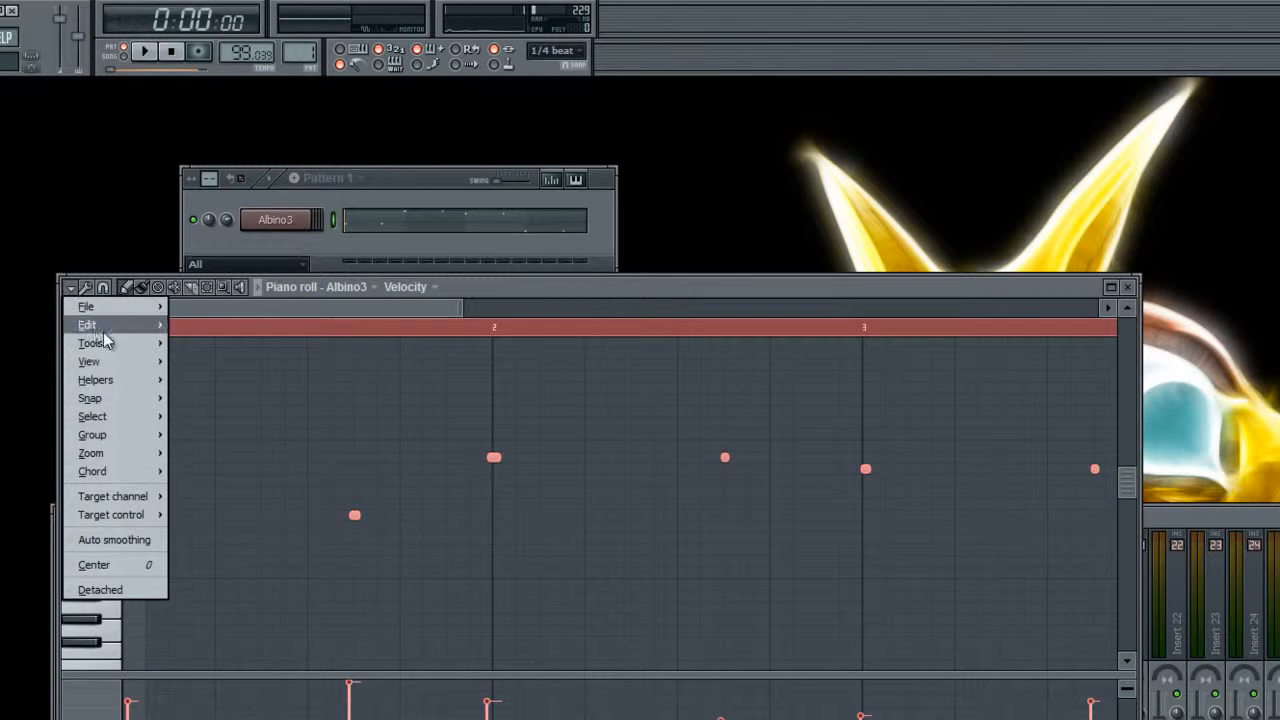
mouse_move(105, 340)
click(239, 411)
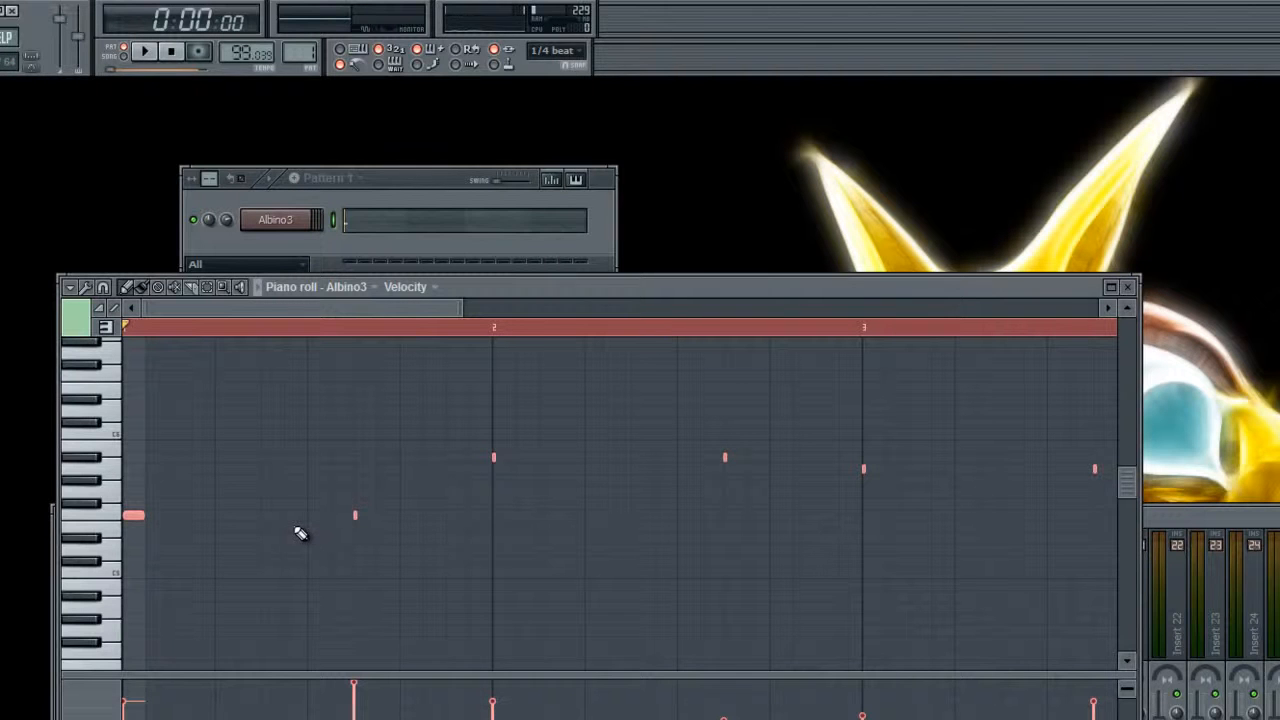
click(287, 494)
right_click(286, 495)
Set the Albino3 amp envelope release to 0.228 and play back the quantized pattern with its windows closed.
click(290, 221)
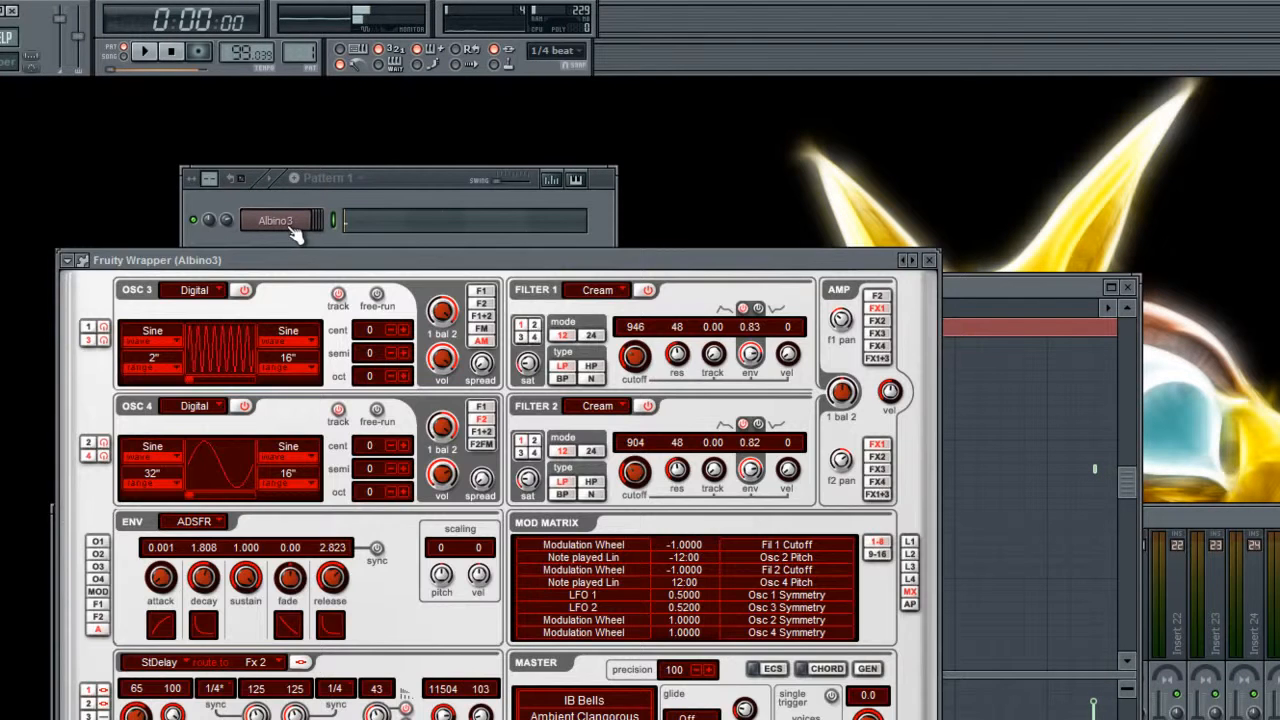
drag(335, 572, 334, 644)
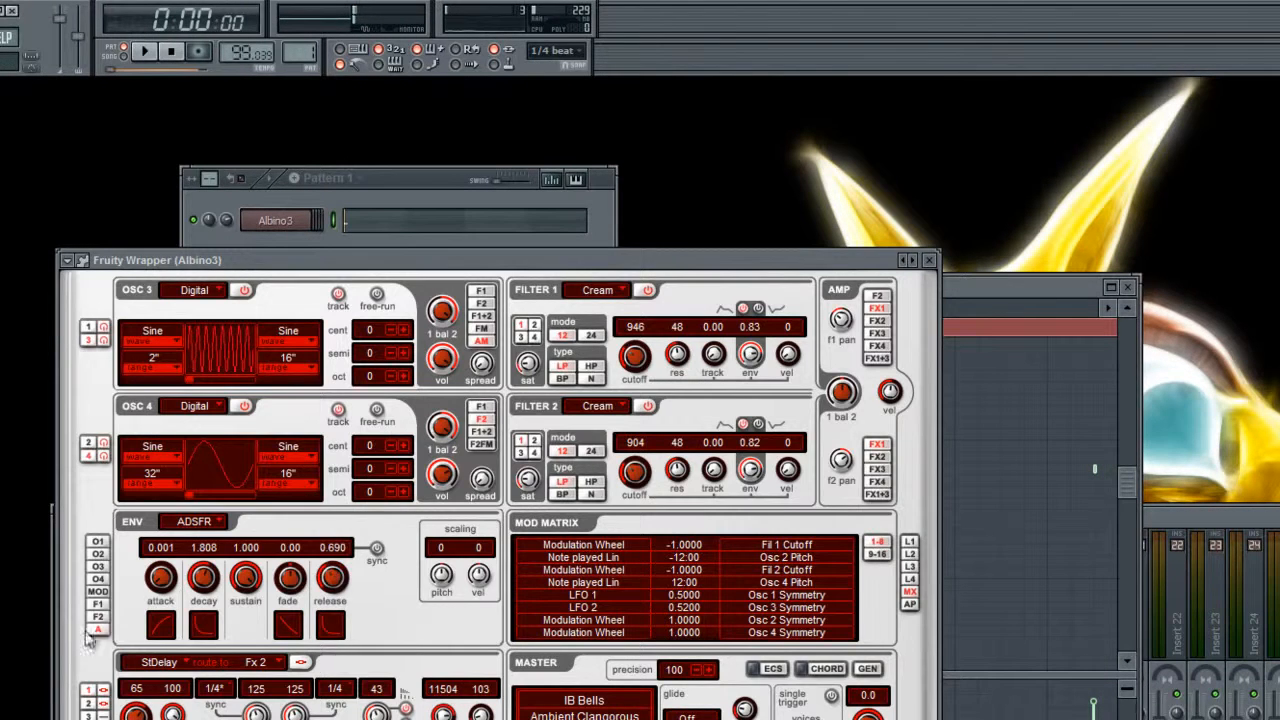
drag(340, 588, 330, 620)
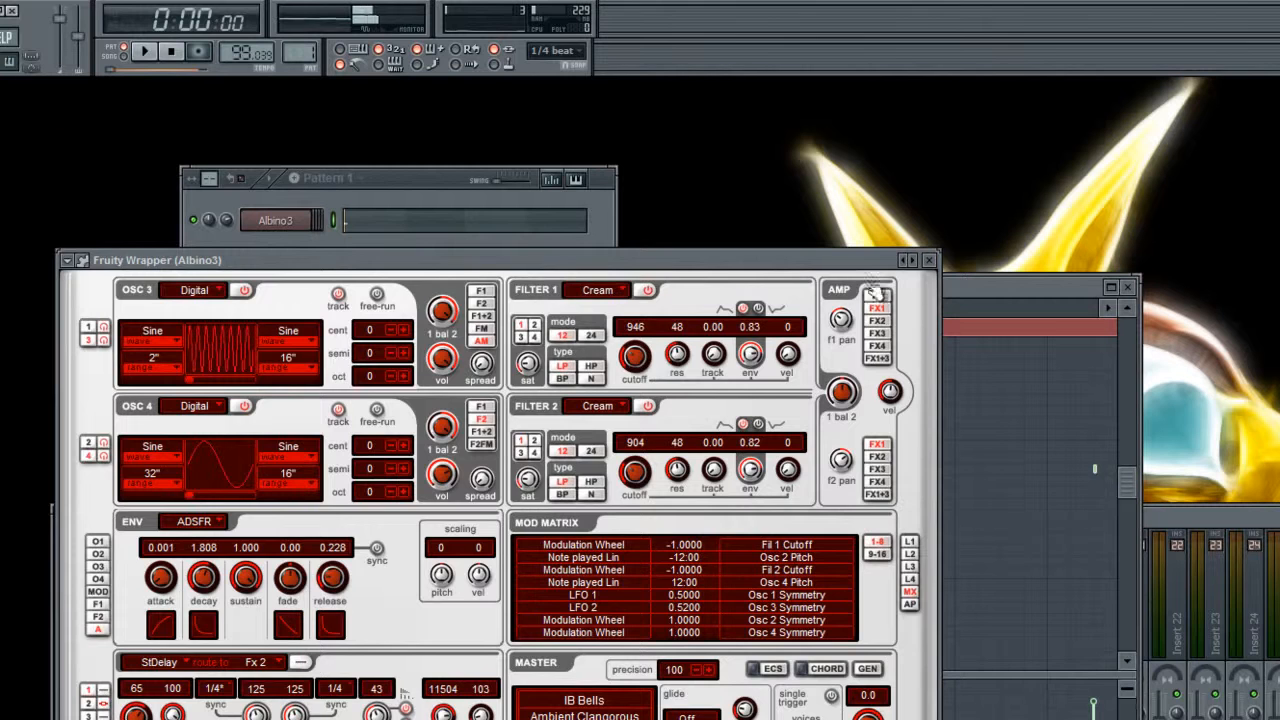
click(929, 260)
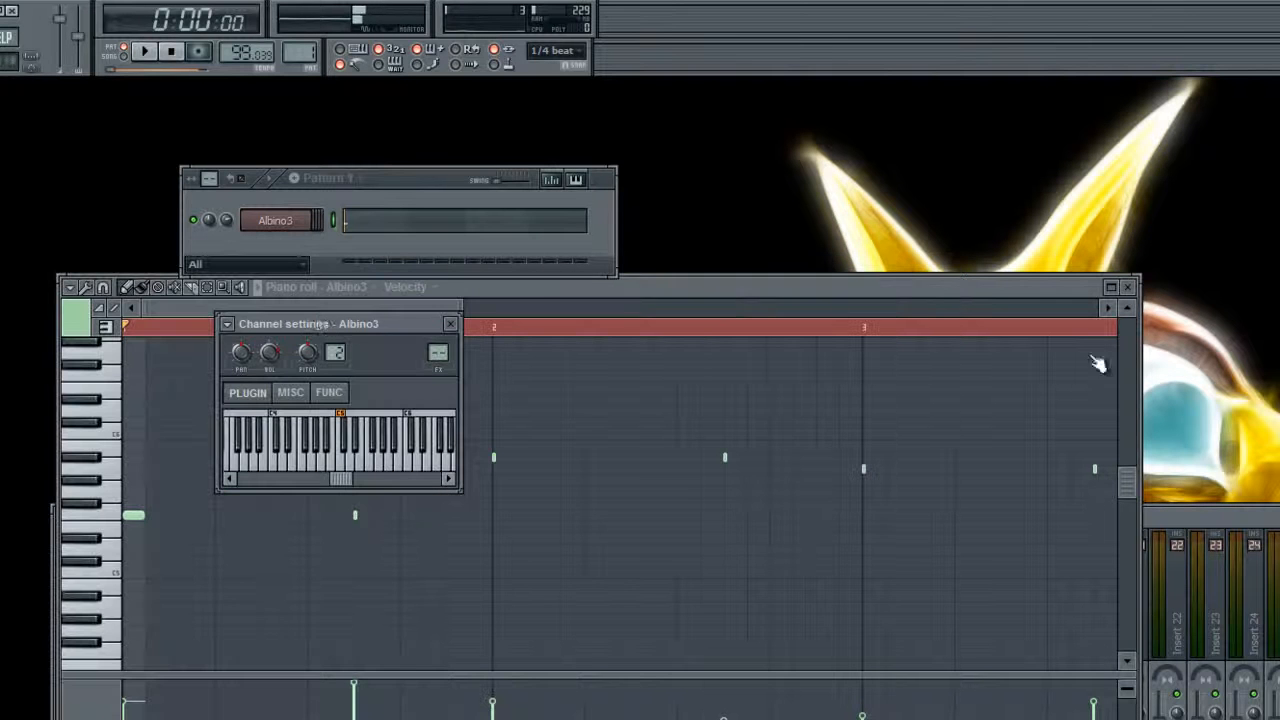
click(450, 323)
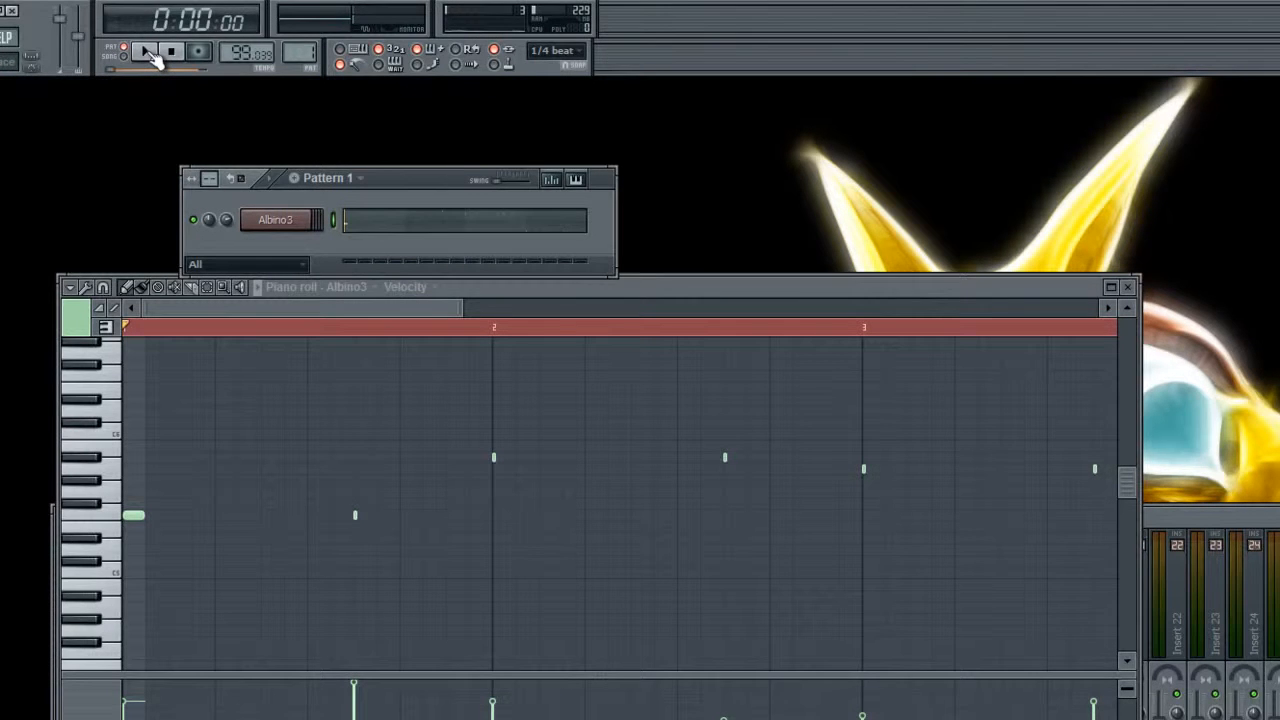
click(148, 53)
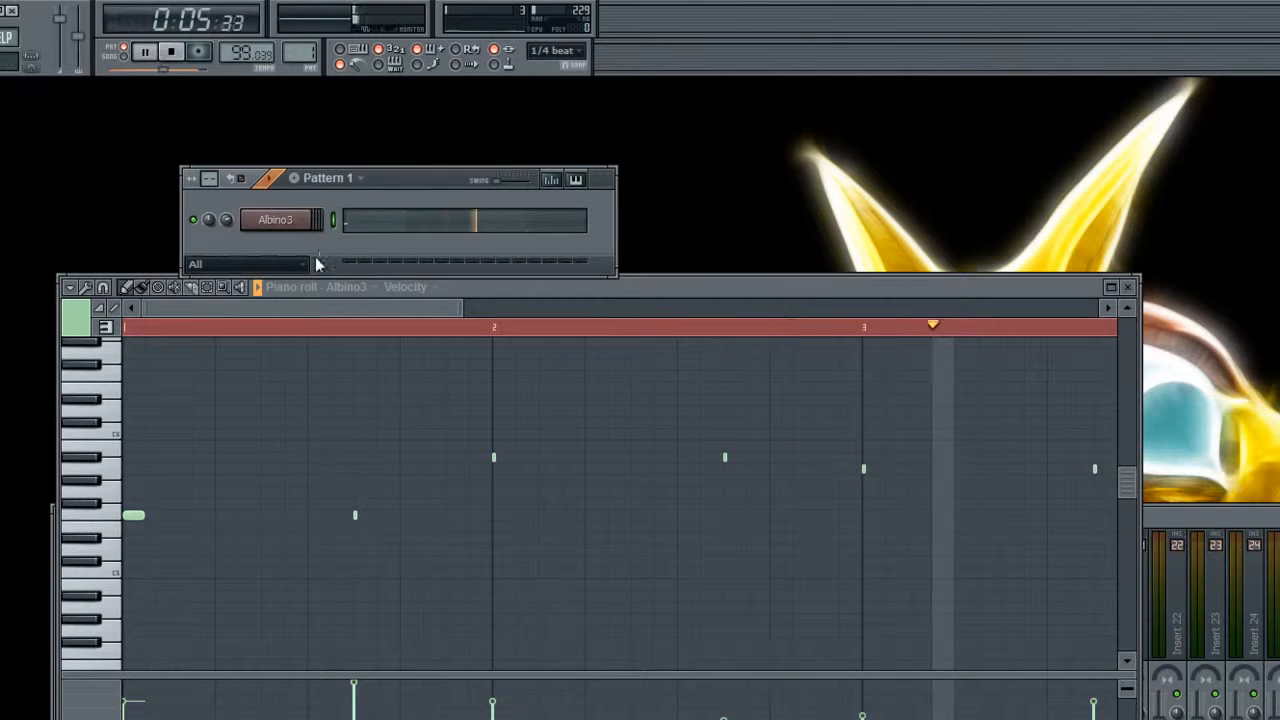
click(172, 53)
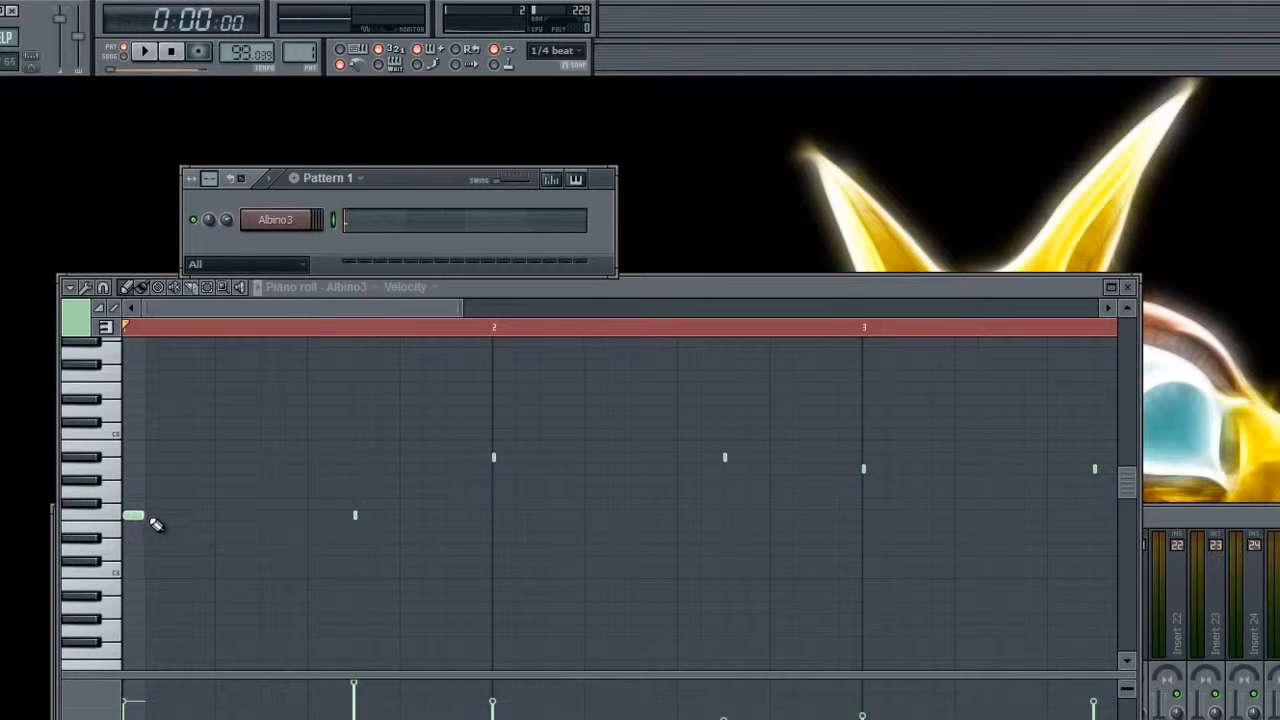
Lengthen the two notes in the first bar so they nearly fill it, leaving a small gap after each.
mouse_move(142, 516)
mouse_down()
mouse_move(335, 541)
mouse_move(471, 537)
mouse_up()
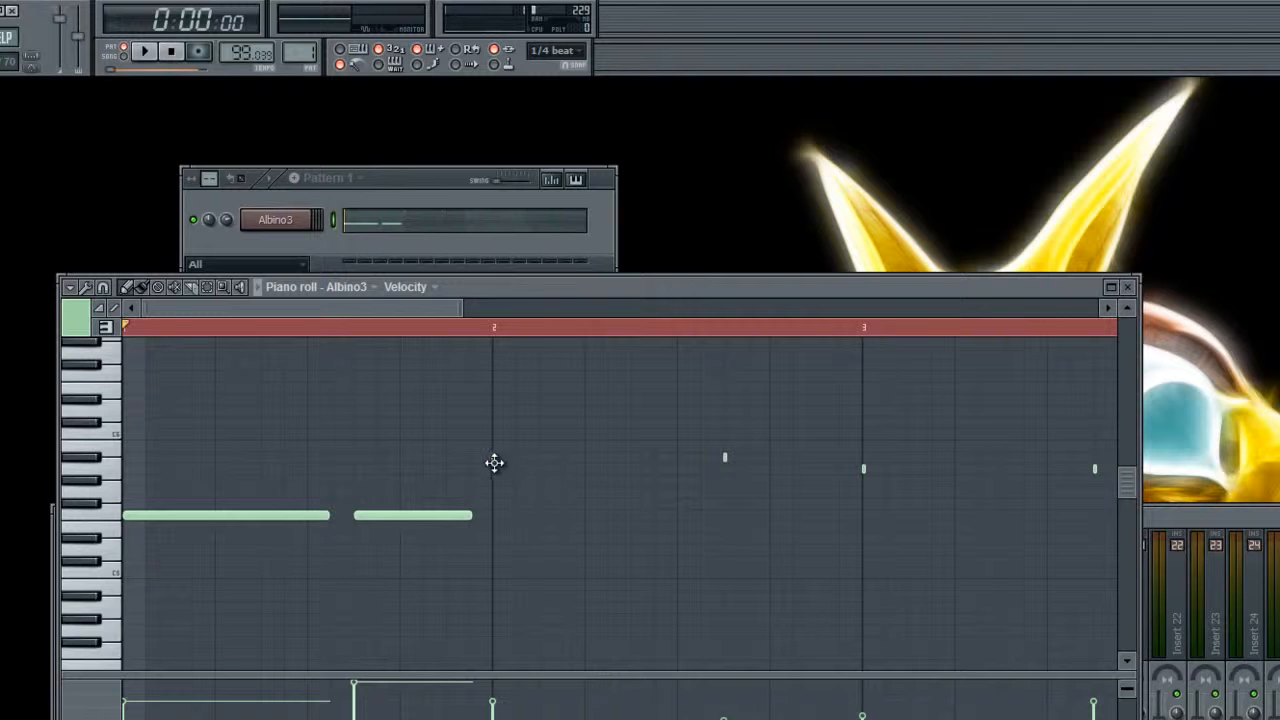
click(543, 469)
right_click(565, 474)
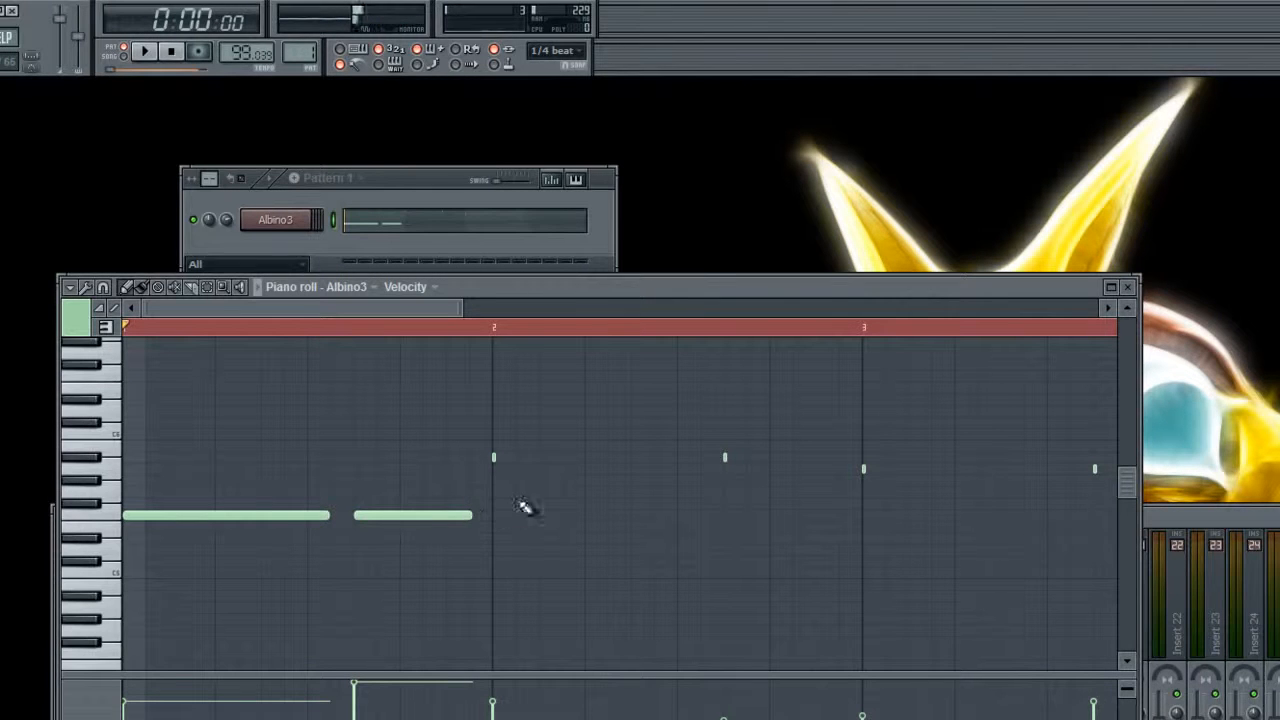
Select all notes from the second one onward, lengthen them together by about a quarter beat, and clear the selection.
drag(460, 383, 1100, 563)
drag(292, 332, 203, 300)
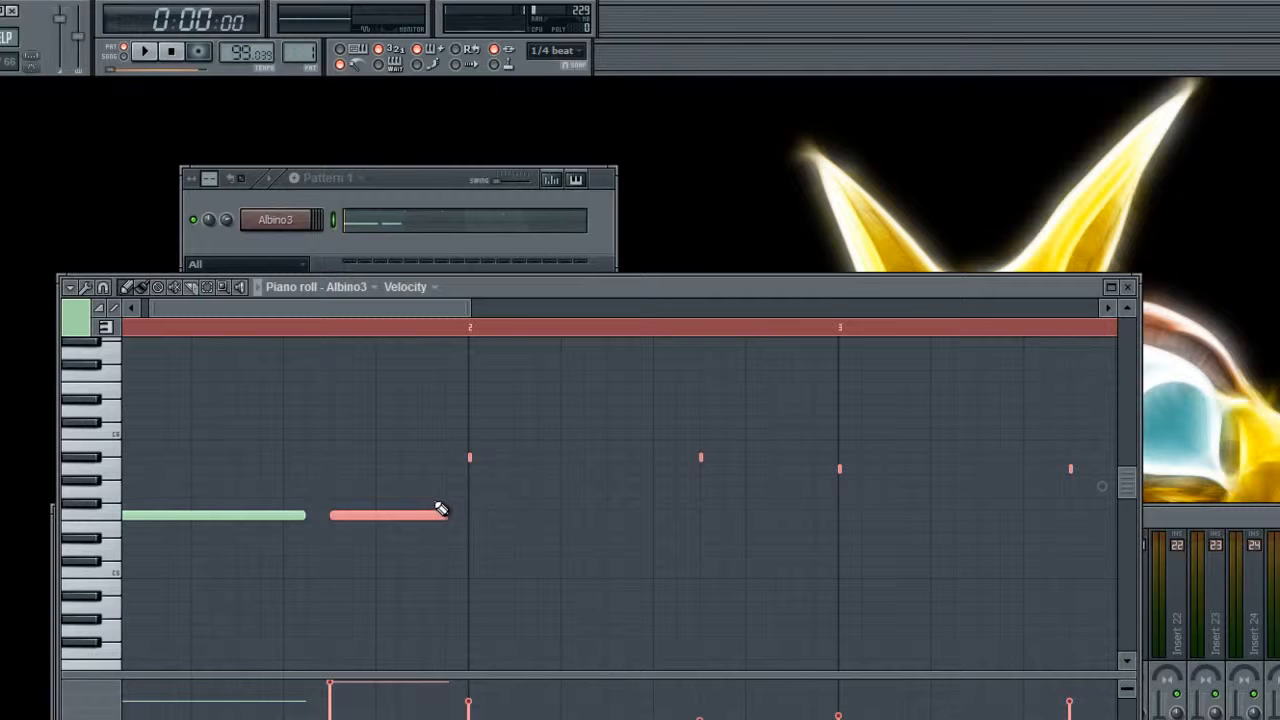
click(70, 287)
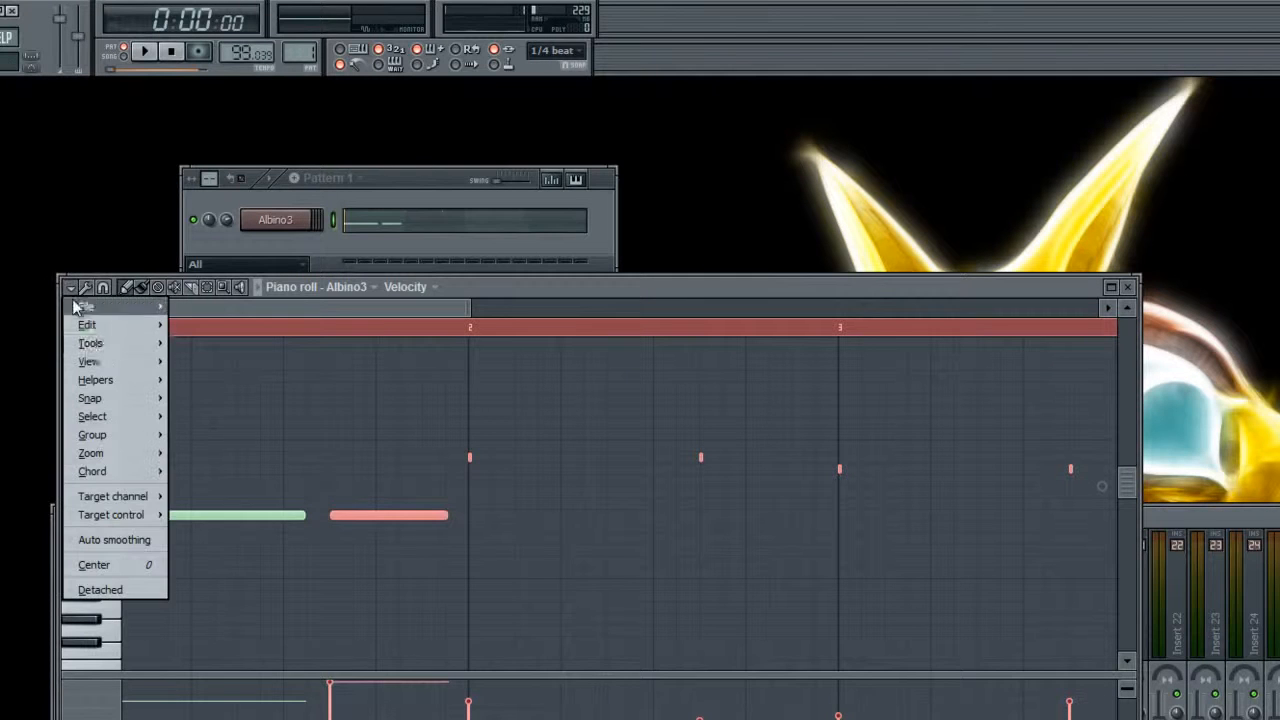
mouse_move(90, 343)
click(617, 294)
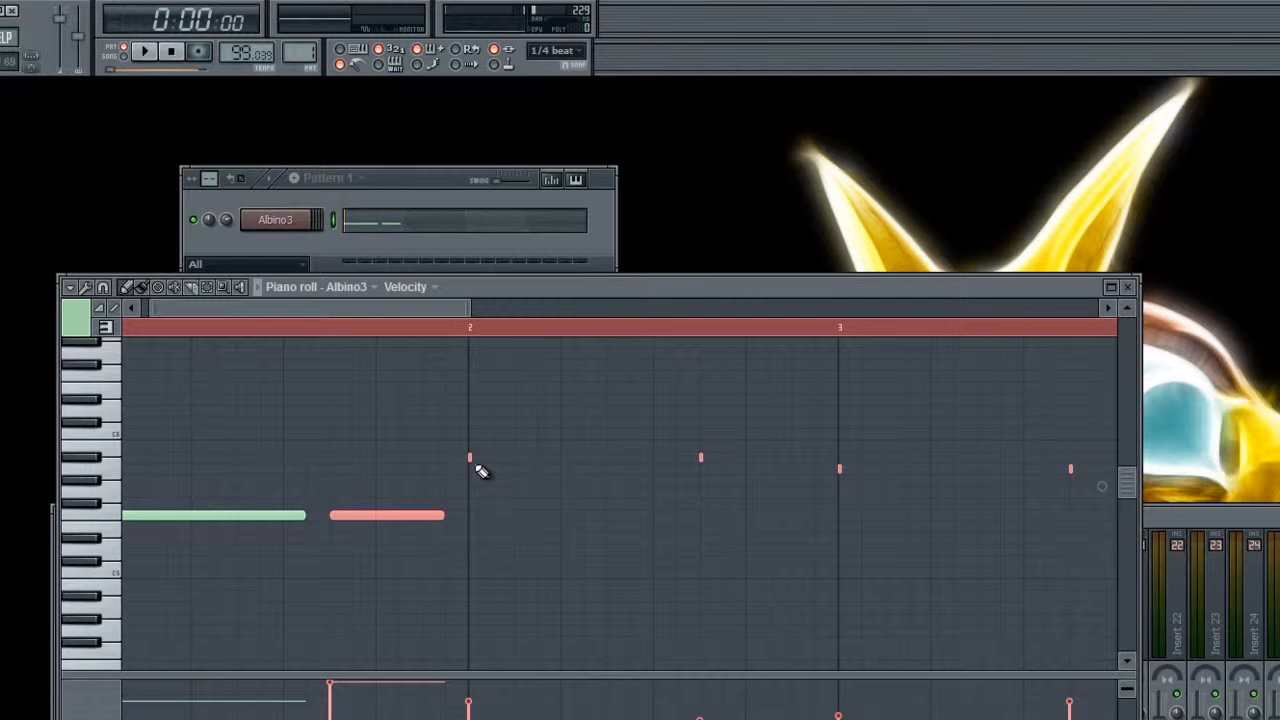
drag(473, 456, 489, 456)
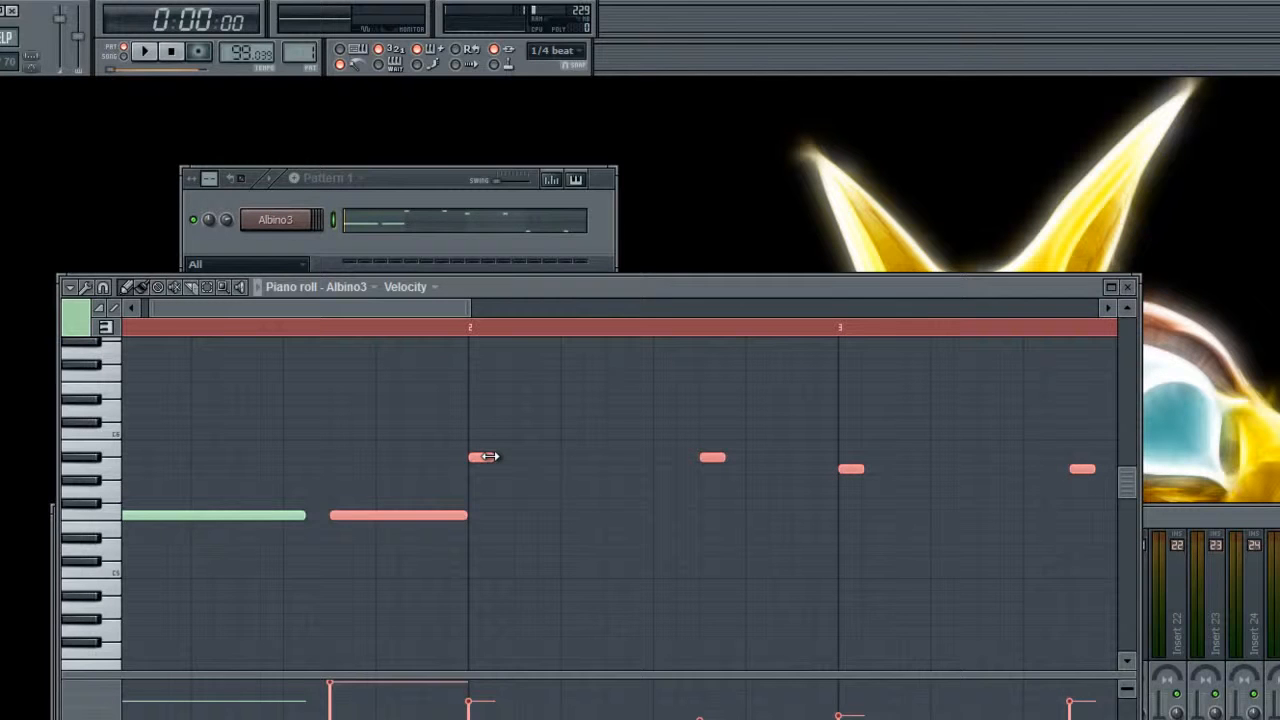
click(502, 516)
right_click(500, 517)
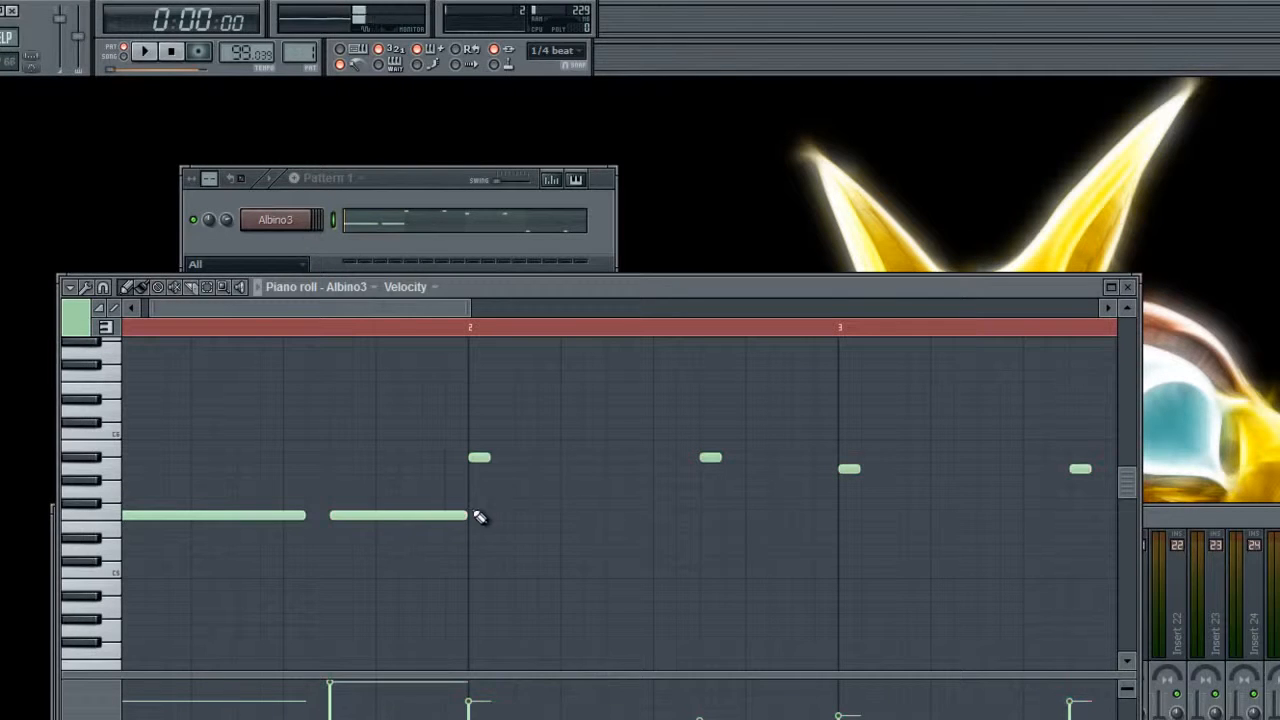
Trim the second note by a quarter beat and stretch the notes in bars 2 to 4 to match the first bar's lengths.
drag(468, 514, 449, 516)
drag(490, 456, 1045, 472)
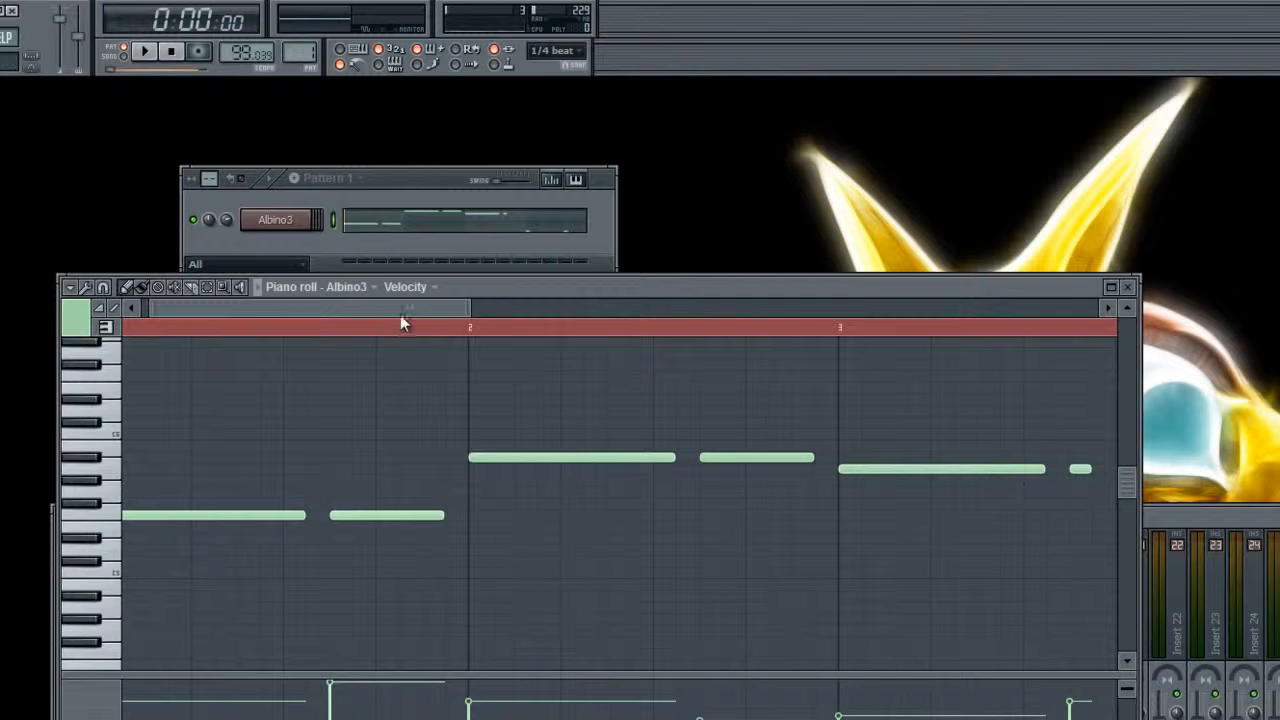
drag(401, 312, 605, 347)
drag(477, 477, 940, 580)
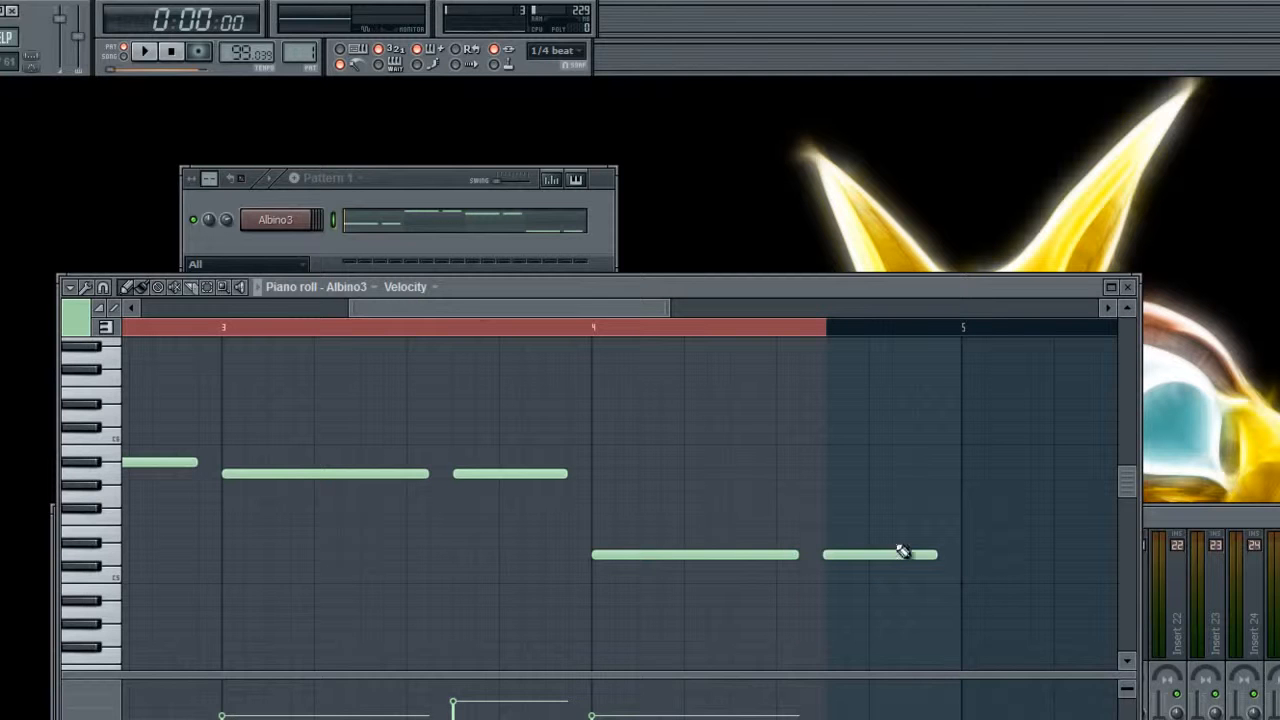
Play back the pattern with the lengthened notes from the start, and stop it near the end of bar 4.
drag(475, 302, 143, 313)
click(143, 51)
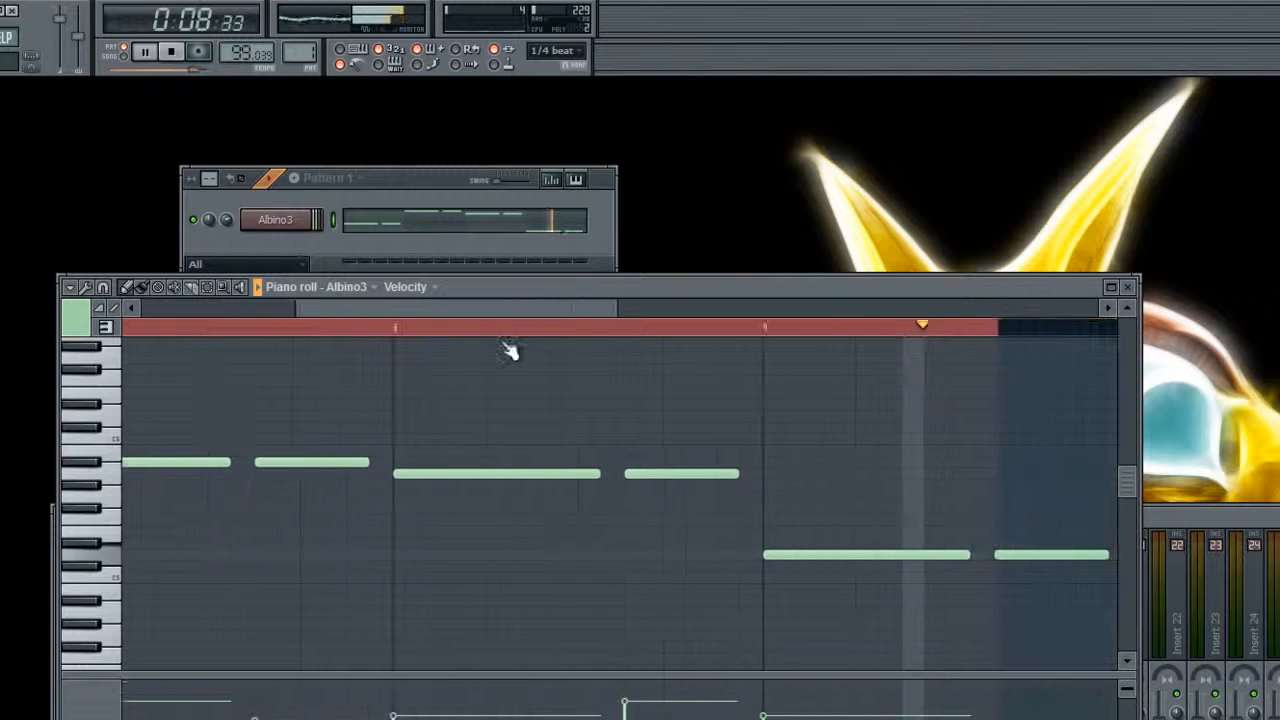
click(173, 54)
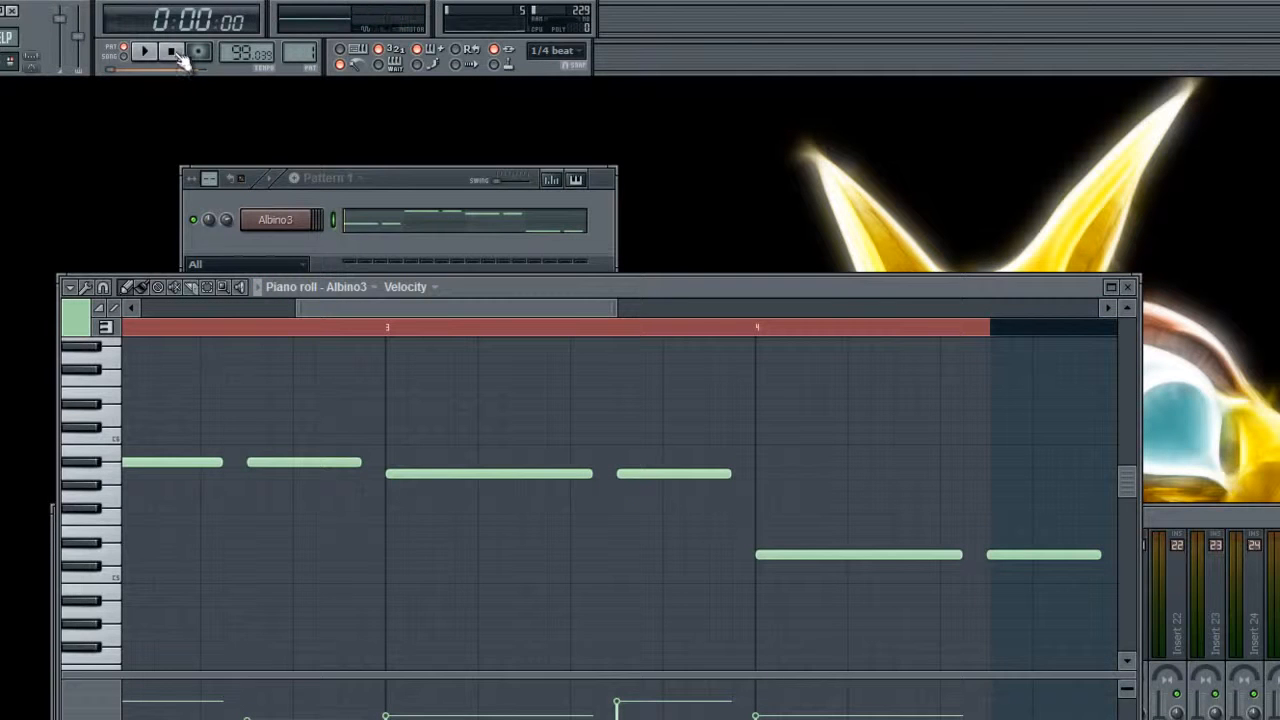
Look over the notes in all four bars and clear the time selection in the piano roll.
drag(330, 312, 142, 342)
drag(383, 307, 589, 333)
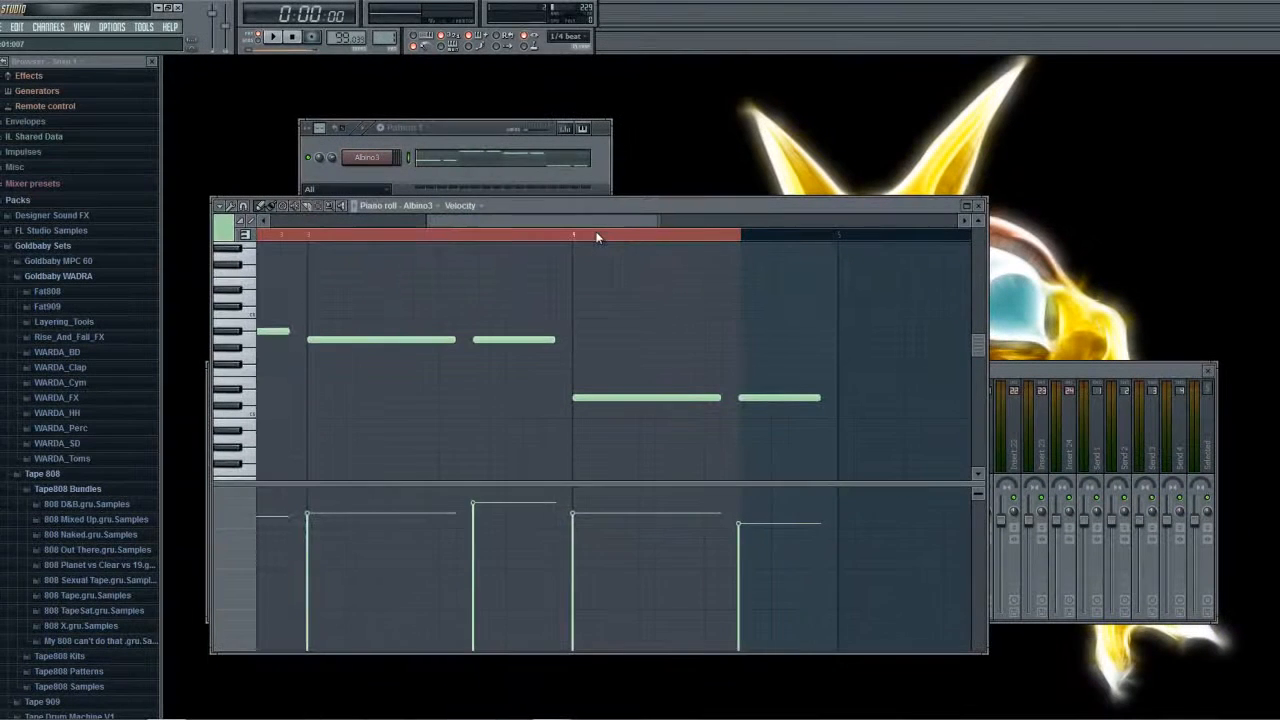
drag(597, 237, 657, 242)
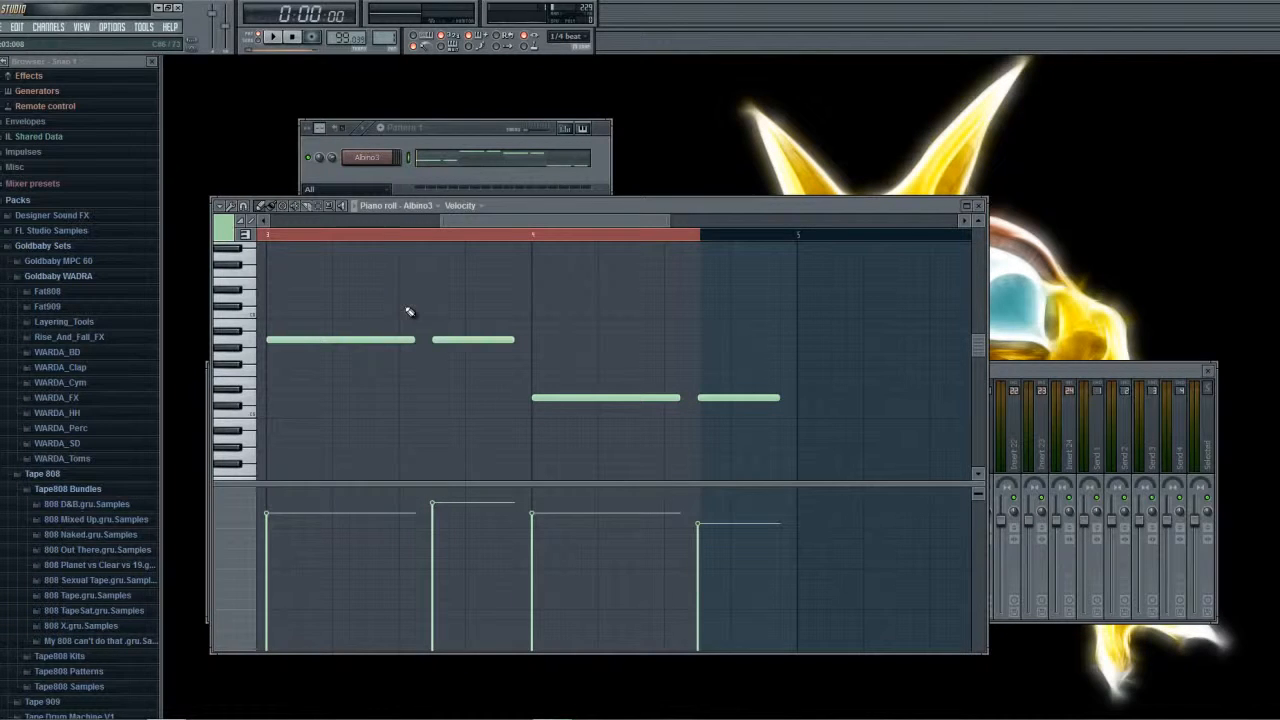
key(ctrl+d)
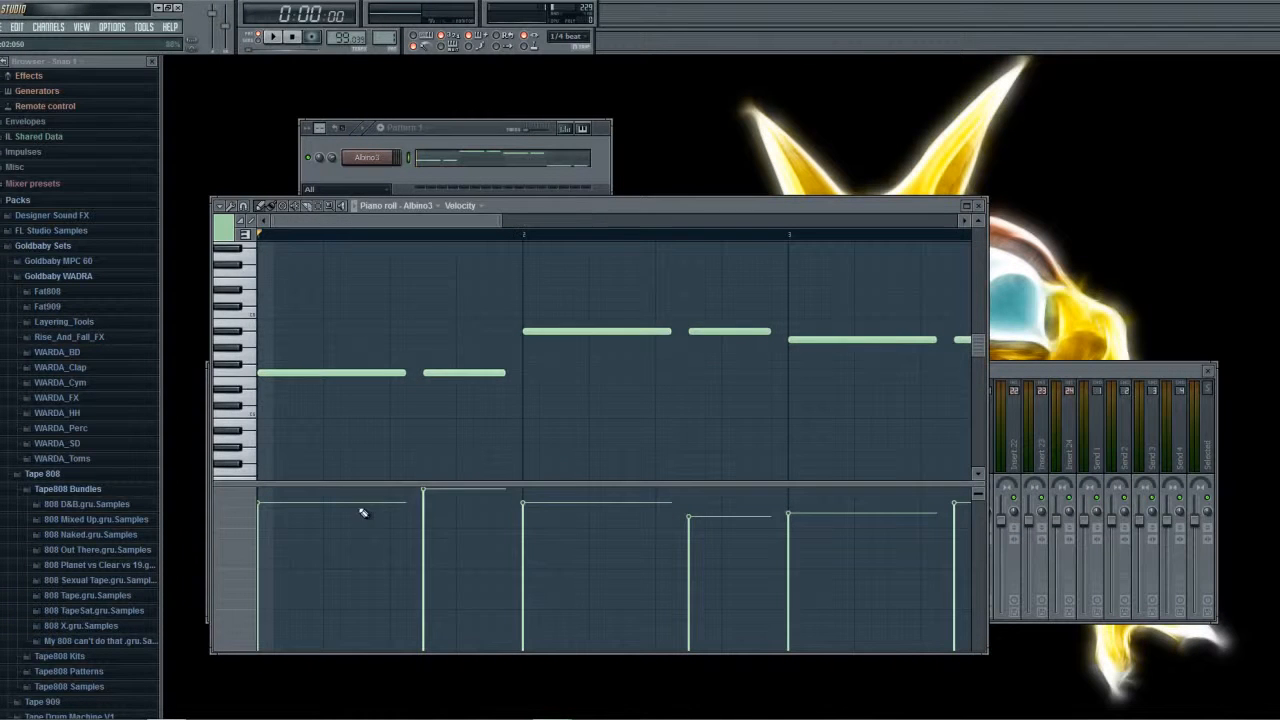
Draw five additional notes at varying lower pitches beneath the melody across the first two bars.
scroll(344, 431, down, 2)
click(340, 382)
click(470, 439)
click(540, 398)
click(640, 381)
click(646, 473)
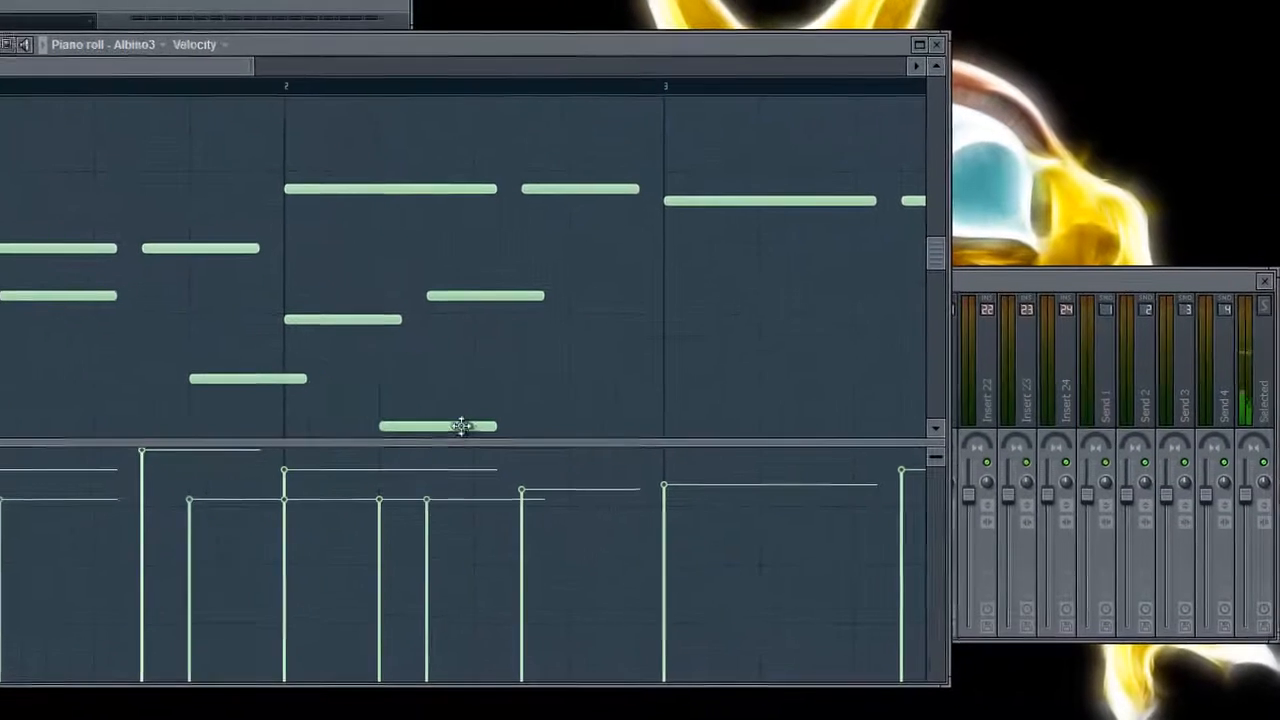
drag(556, 392, 416, 310)
right_click(488, 308)
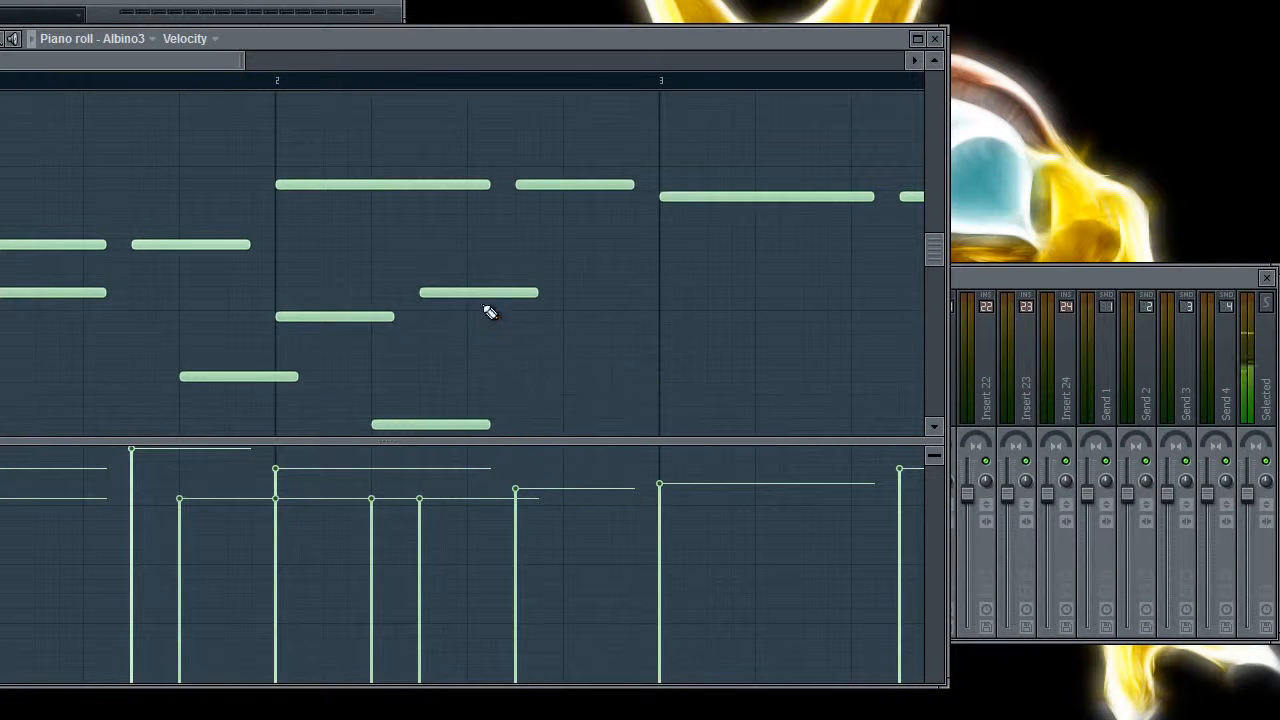
Select and delete the five extra notes drawn beneath the melody in bars 1 and 2.
drag(566, 430, 357, 286)
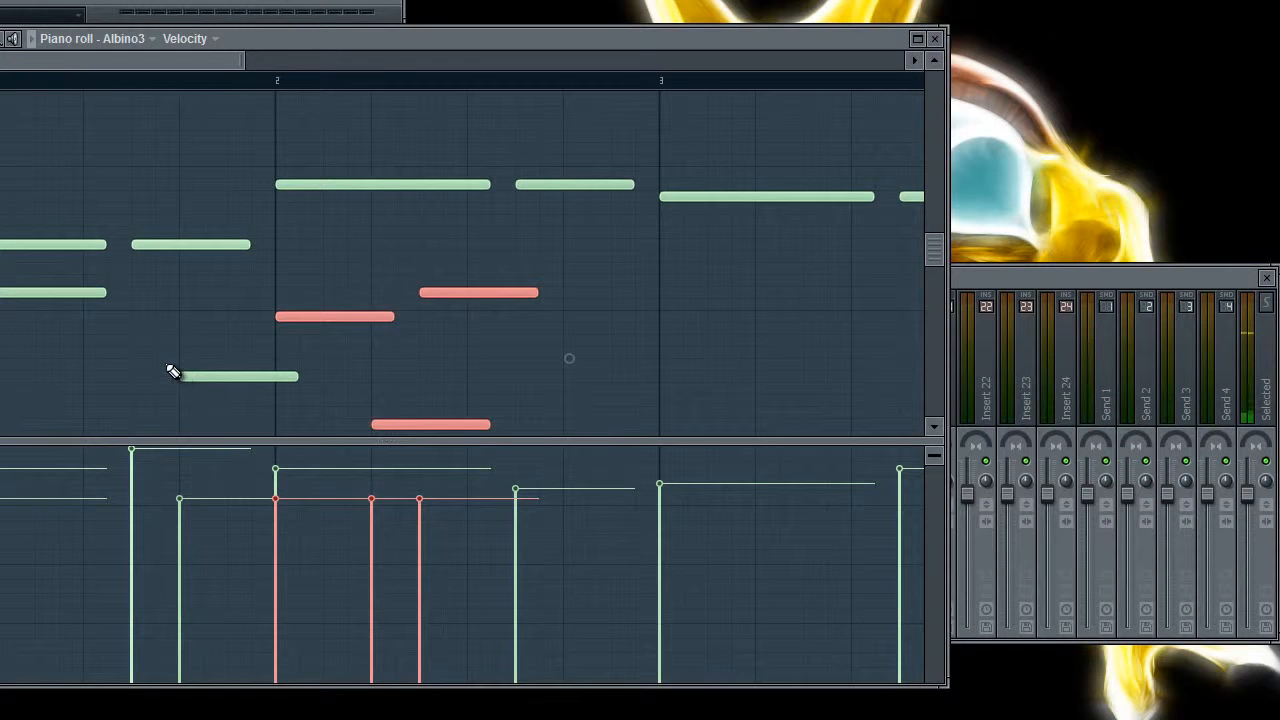
key(Delete)
drag(128, 360, 62, 285)
drag(218, 360, 240, 400)
key(Delete)
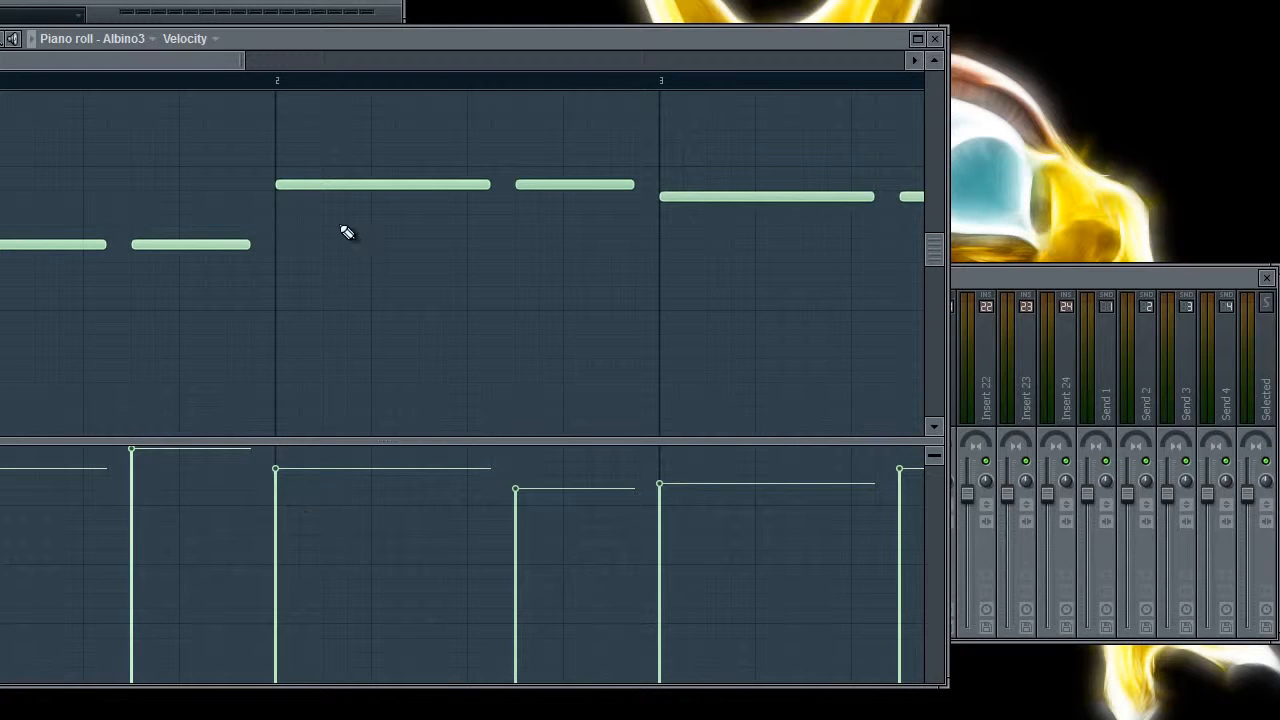
Lower the velocities of the bar 2 notes and the second bar 1 note, auditioning the pattern during the adjustment.
click(280, 557)
click(516, 609)
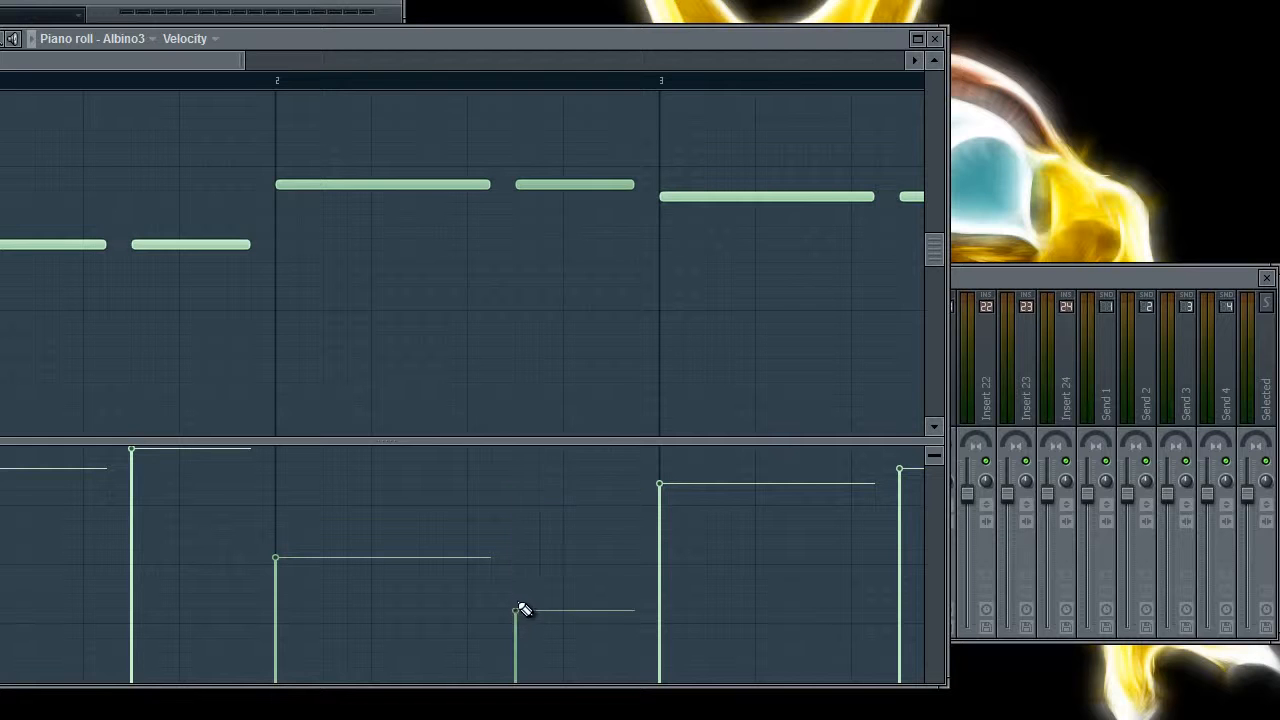
key(space)
click(131, 471)
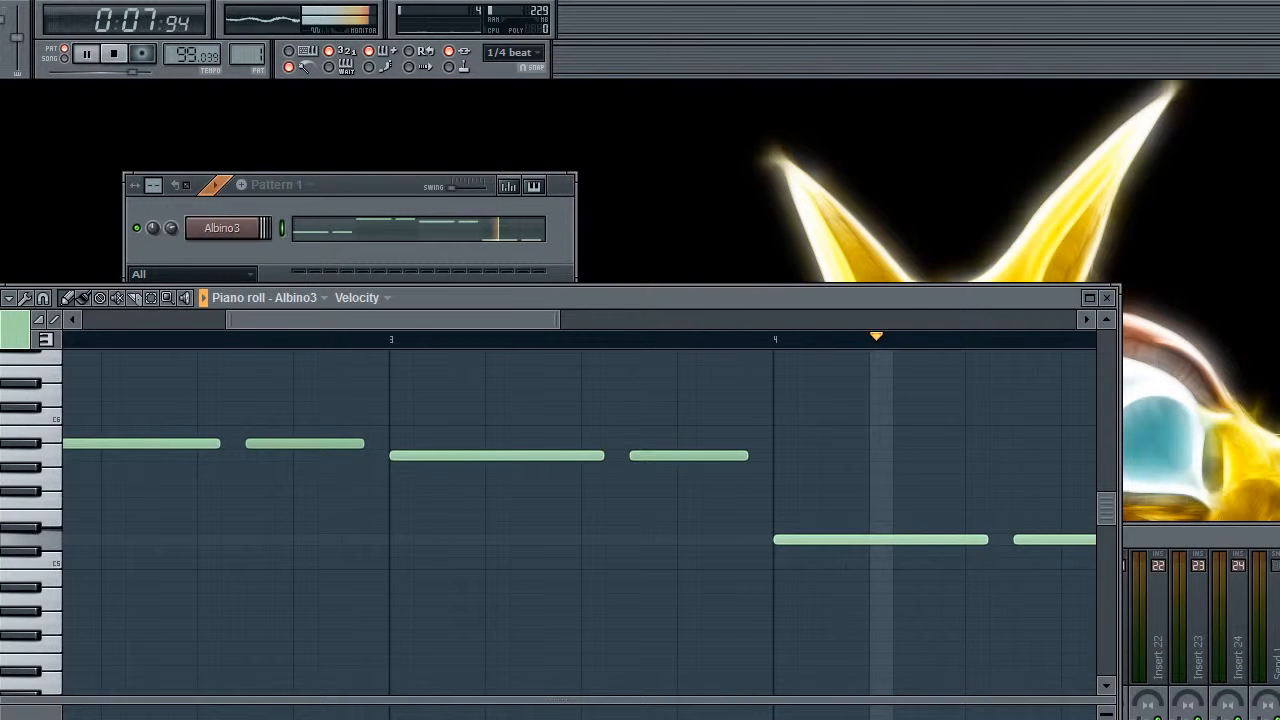
click(113, 54)
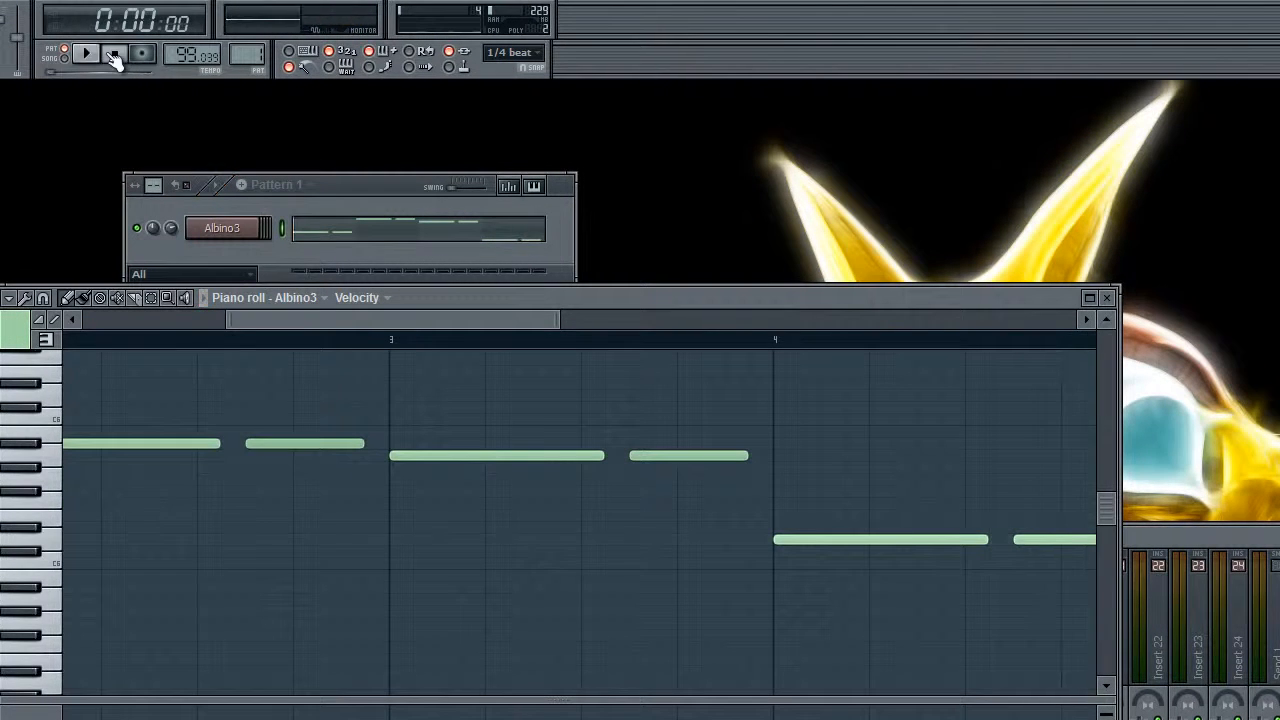
Play the melody from the start to hear the velocity changes, and stop it in bar 4.
drag(232, 325, 88, 322)
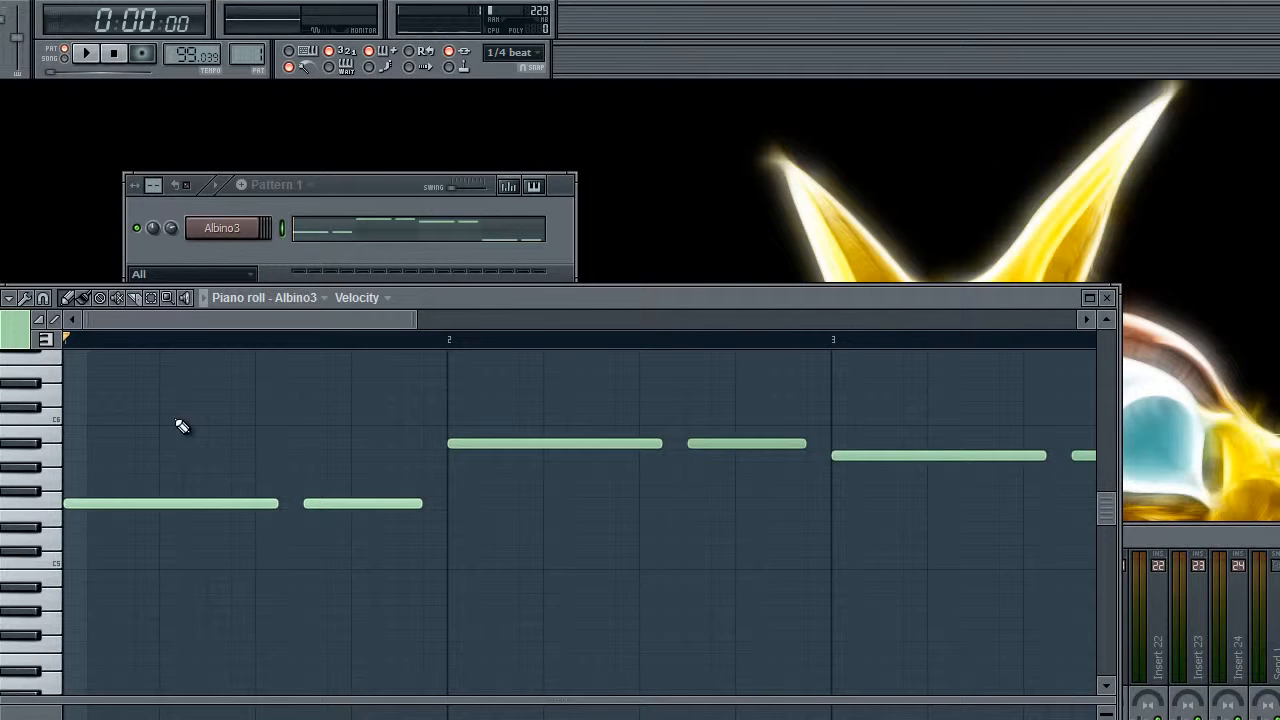
drag(206, 322, 142, 355)
key(space)
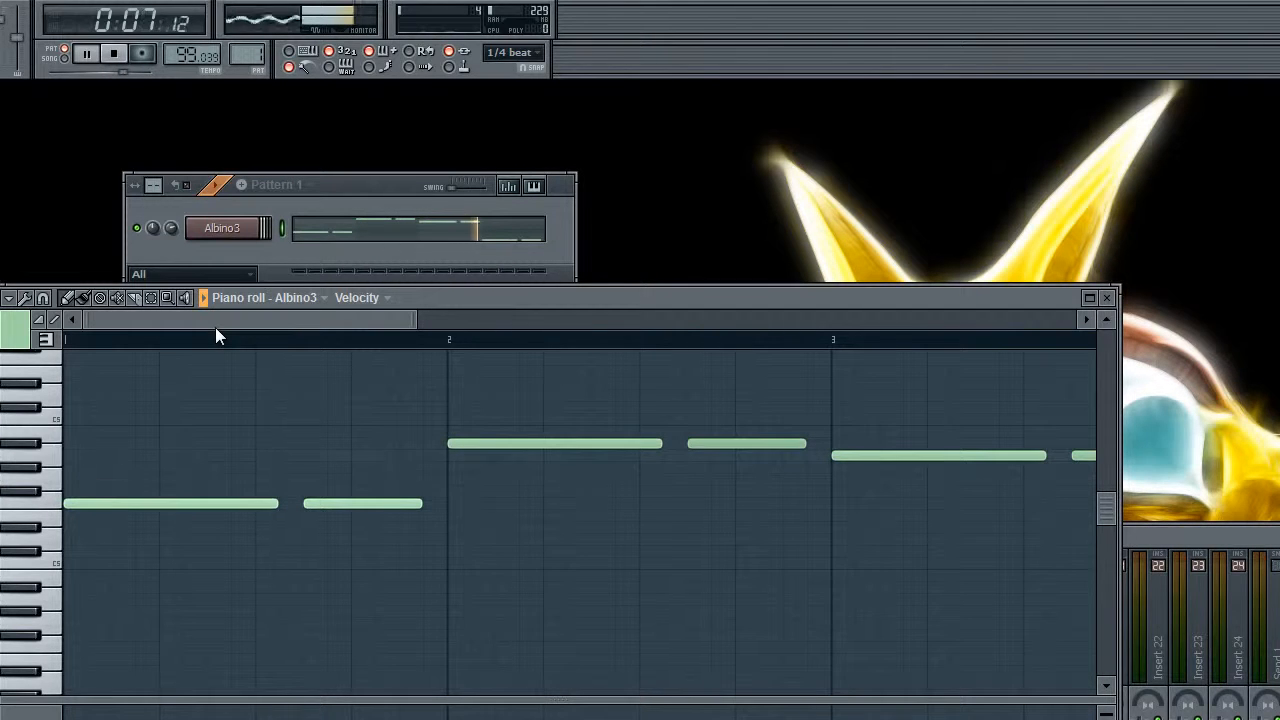
key(space)
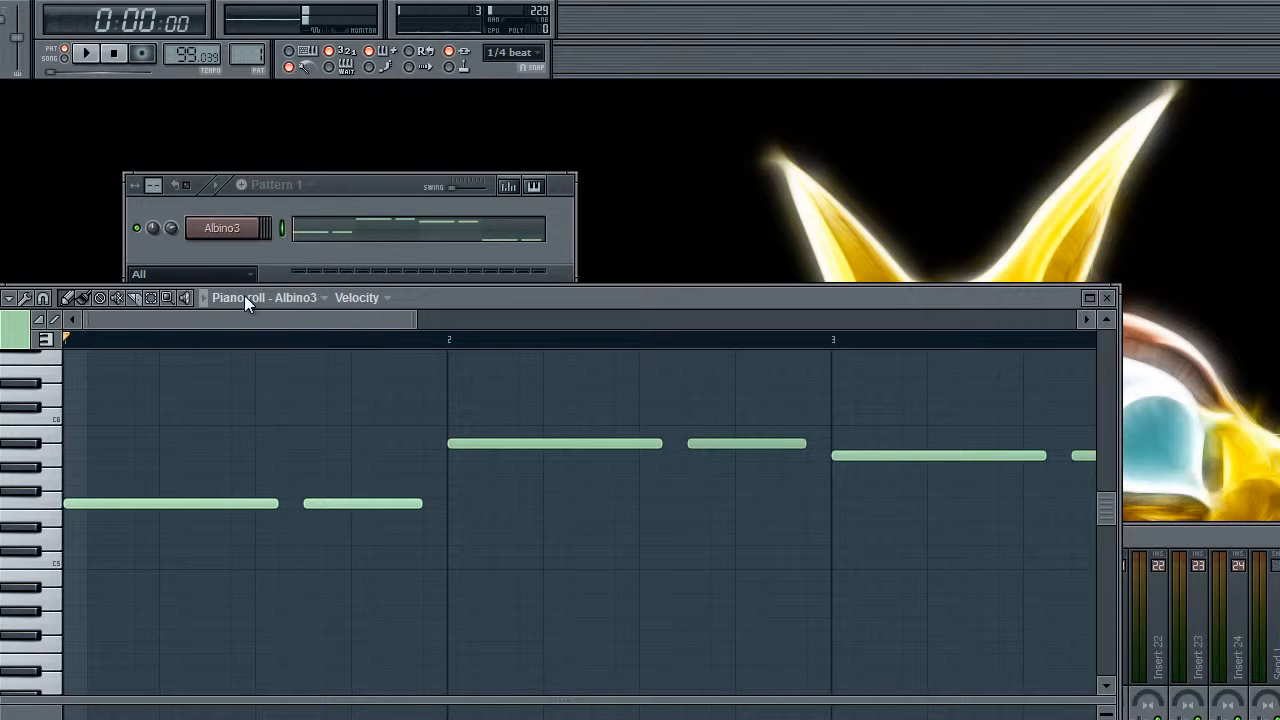
Copy the Albino3 channel's notes from Pattern 1 and paste them into the Albino3 channel in Pattern 3.
click(348, 197)
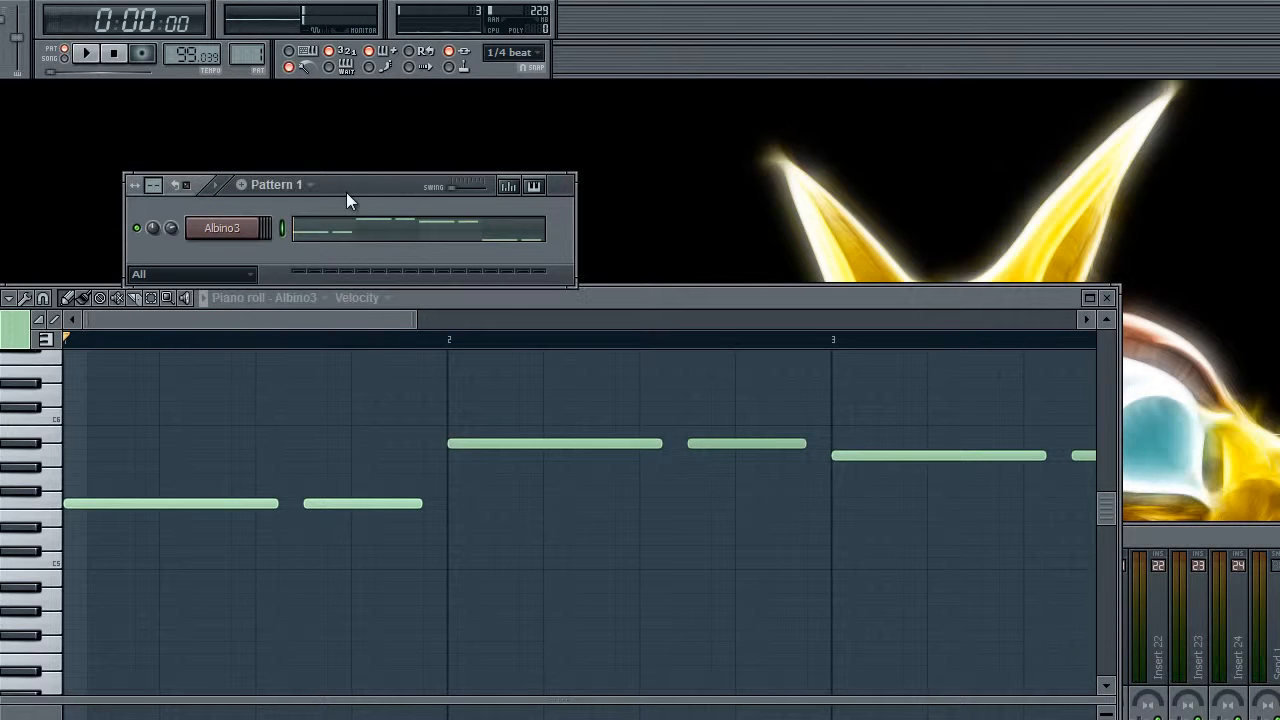
right_click(229, 228)
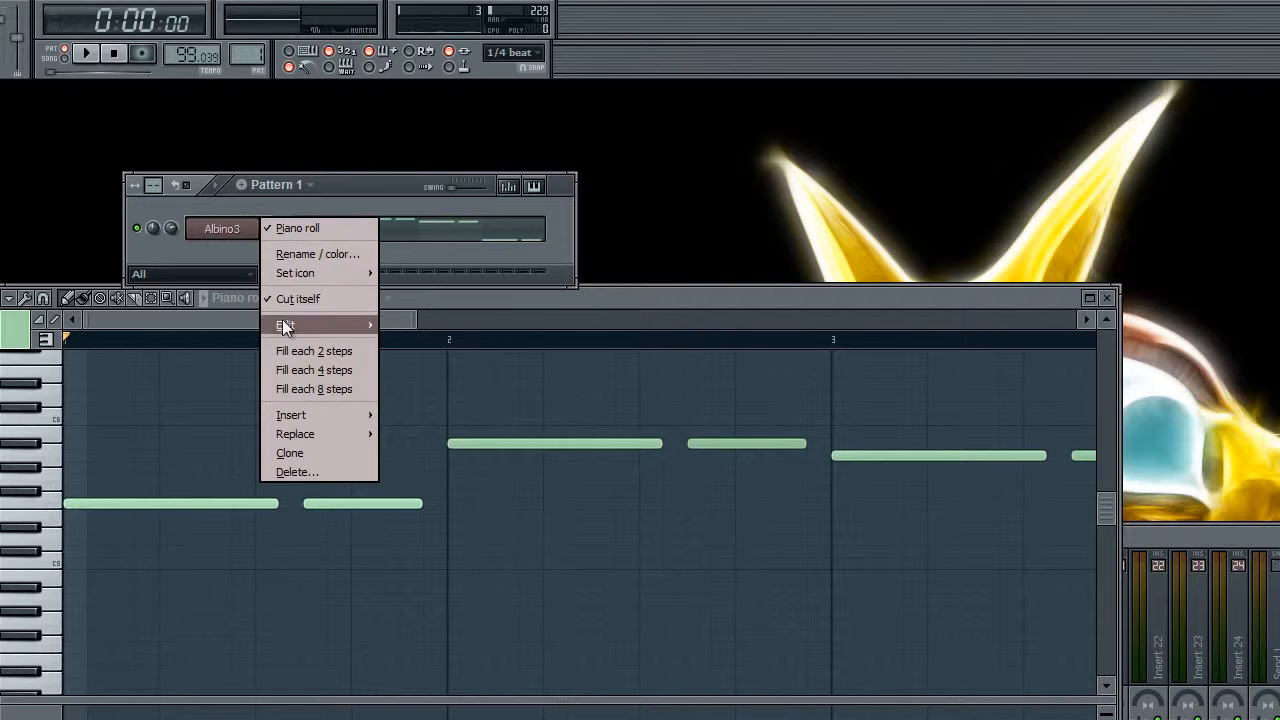
mouse_move(285, 328)
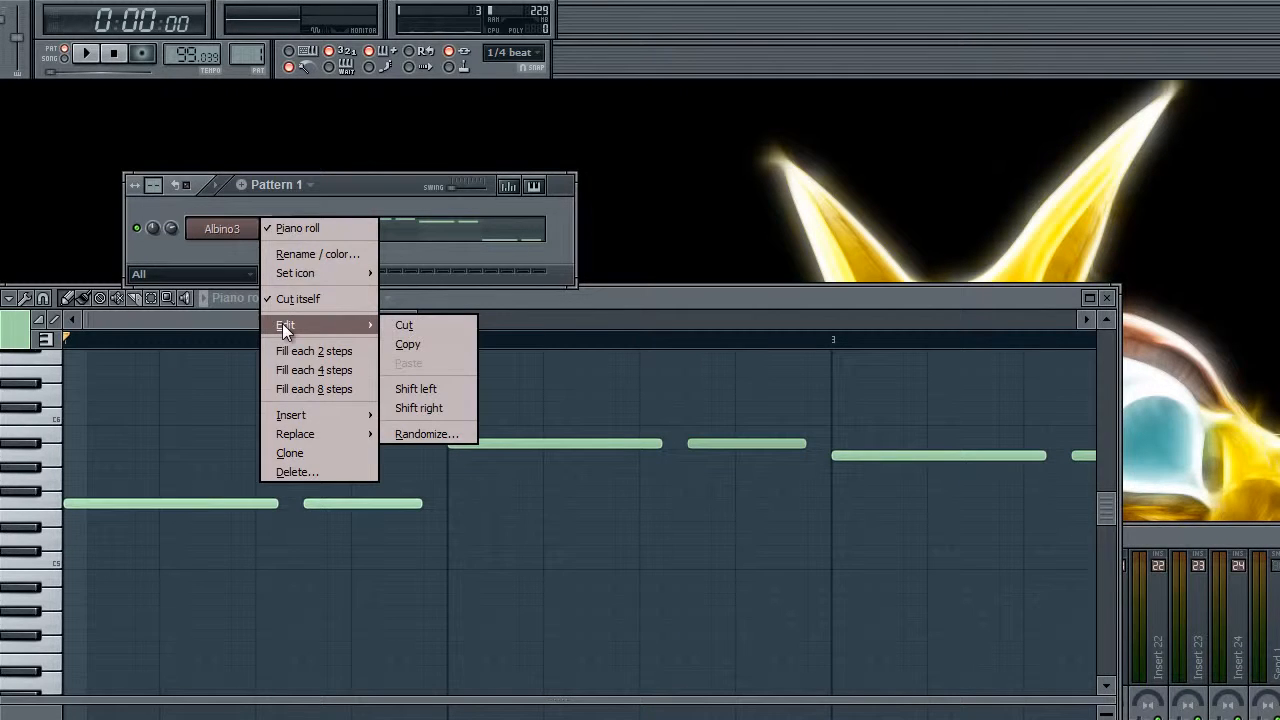
click(398, 341)
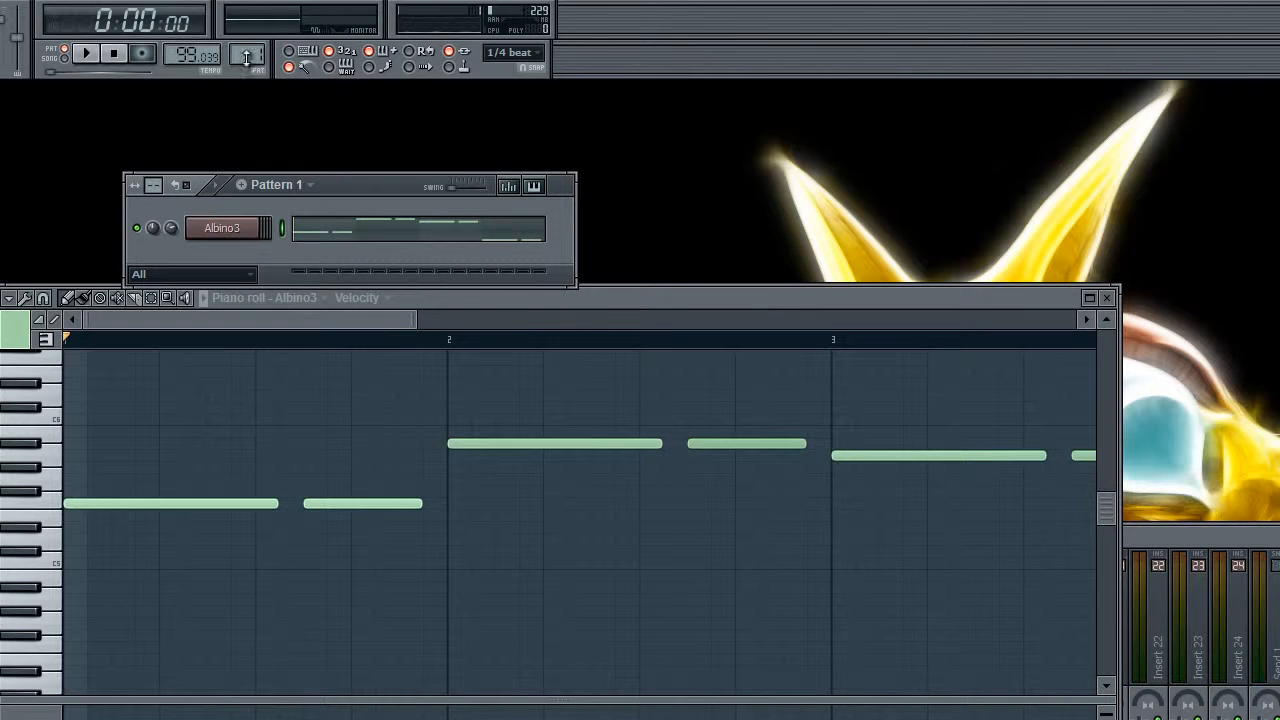
scroll(247, 60, up, 2)
right_click(258, 219)
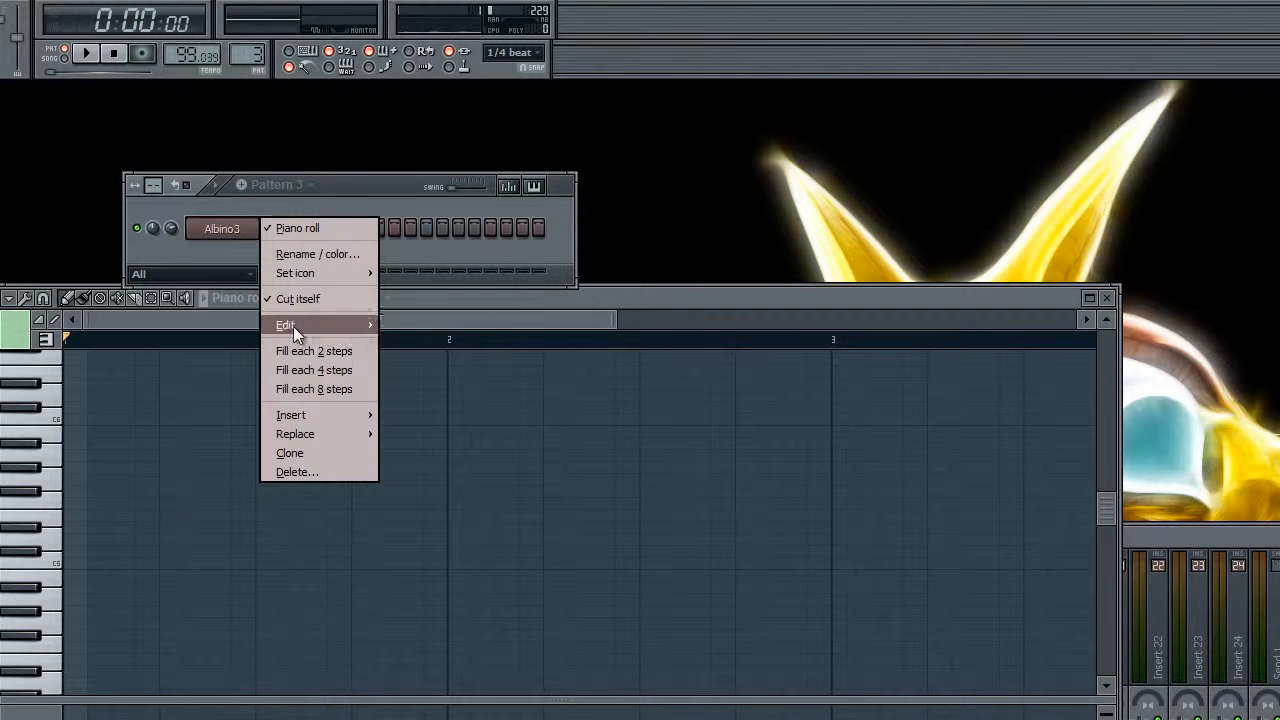
mouse_move(293, 326)
click(404, 363)
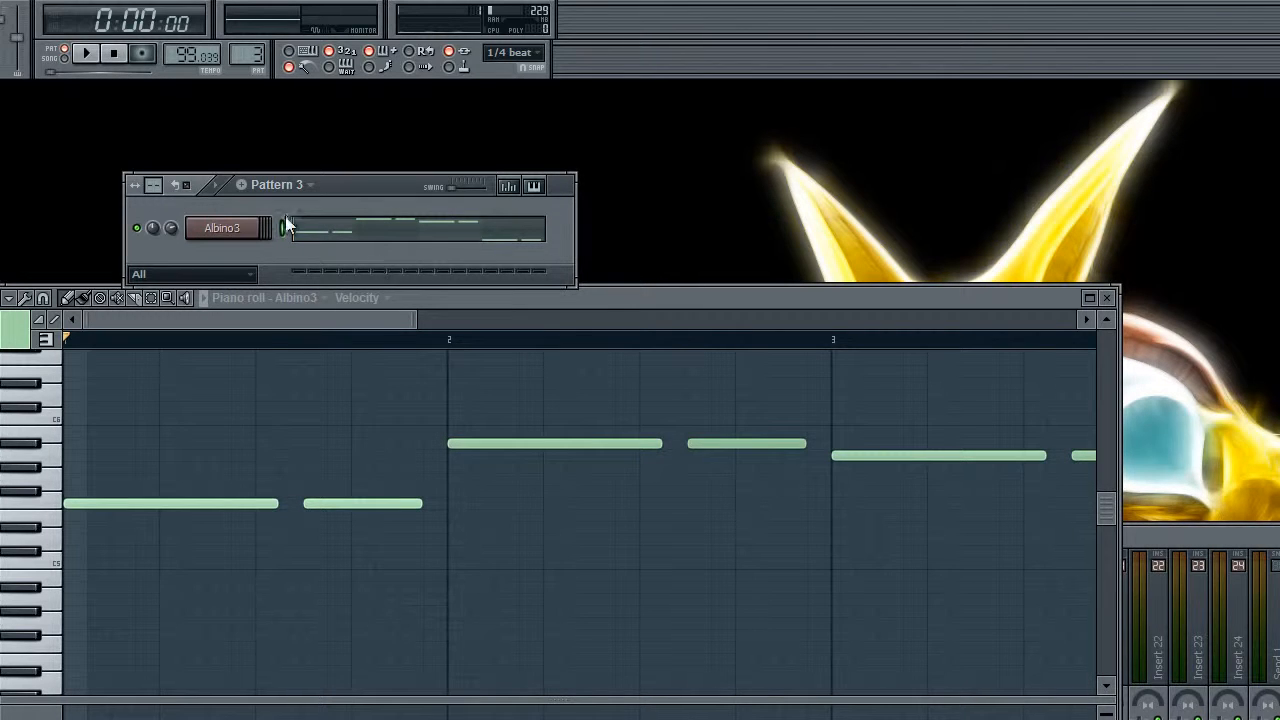
Browse through the filled and empty patterns, return to Pattern 1, and reposition the channel rack slightly higher.
scroll(254, 74, down, 2)
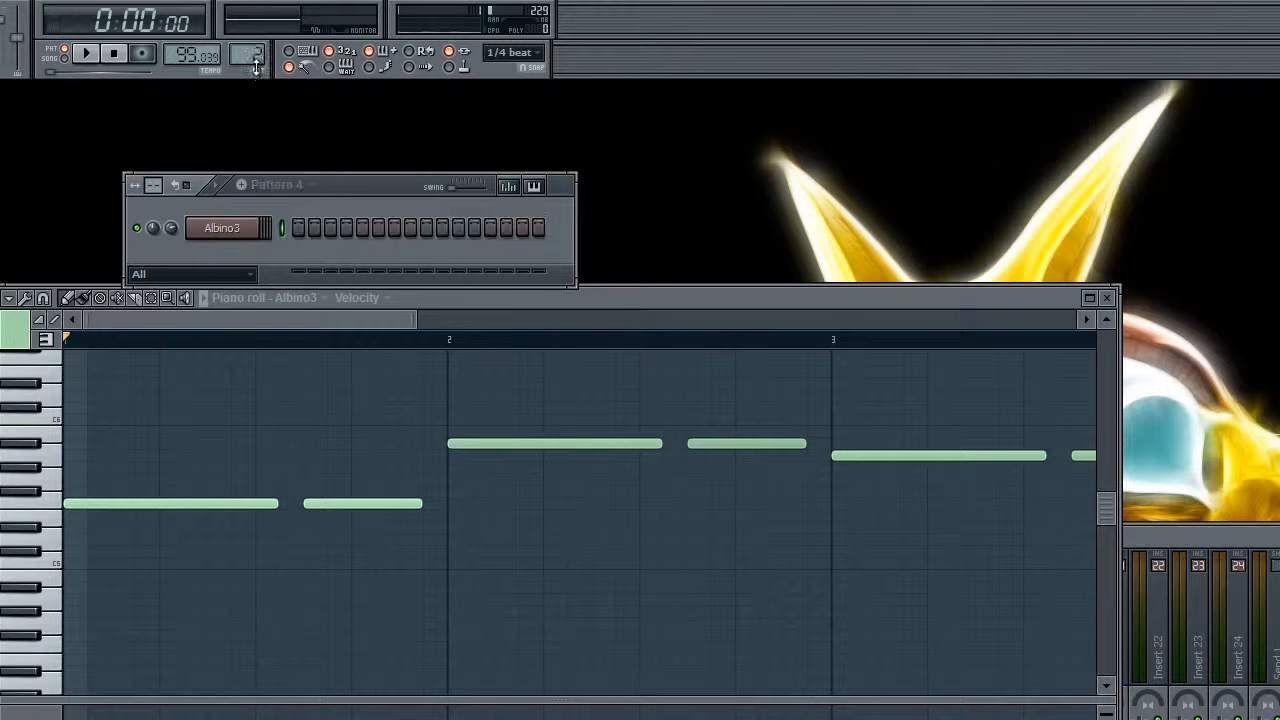
scroll(250, 55, up, 2)
drag(247, 37, 251, 83)
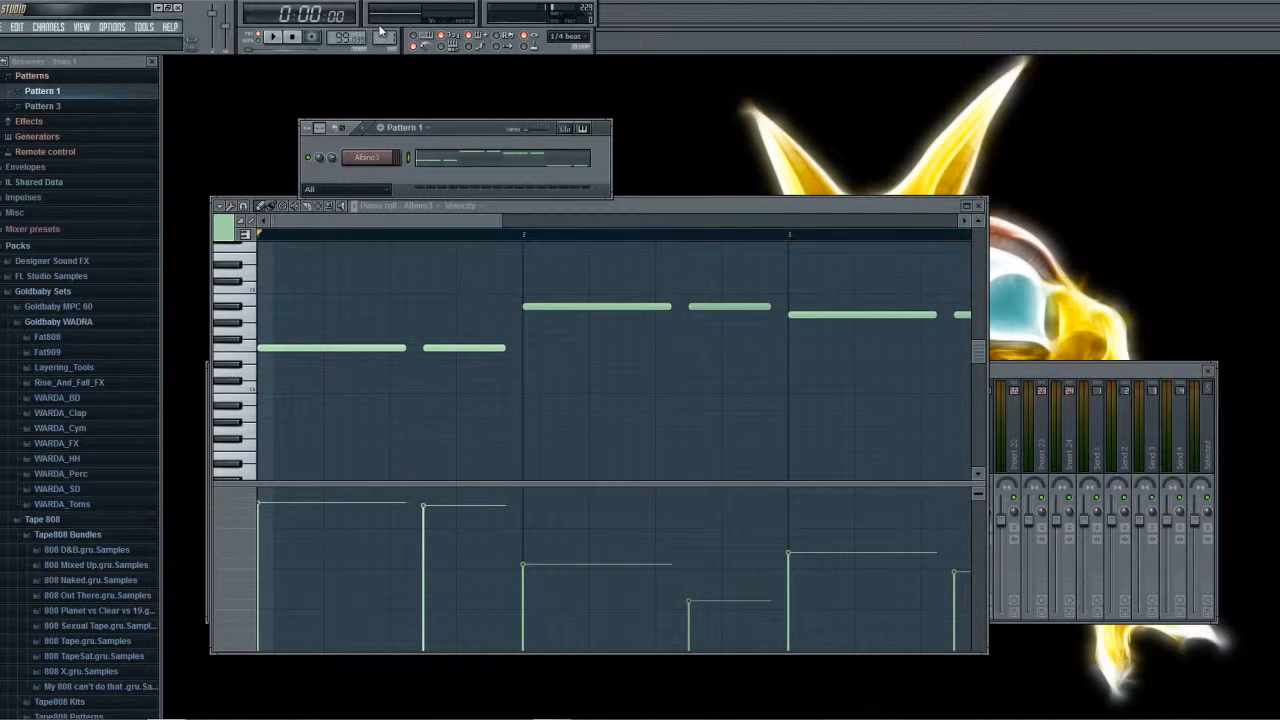
scroll(380, 30, up, 3)
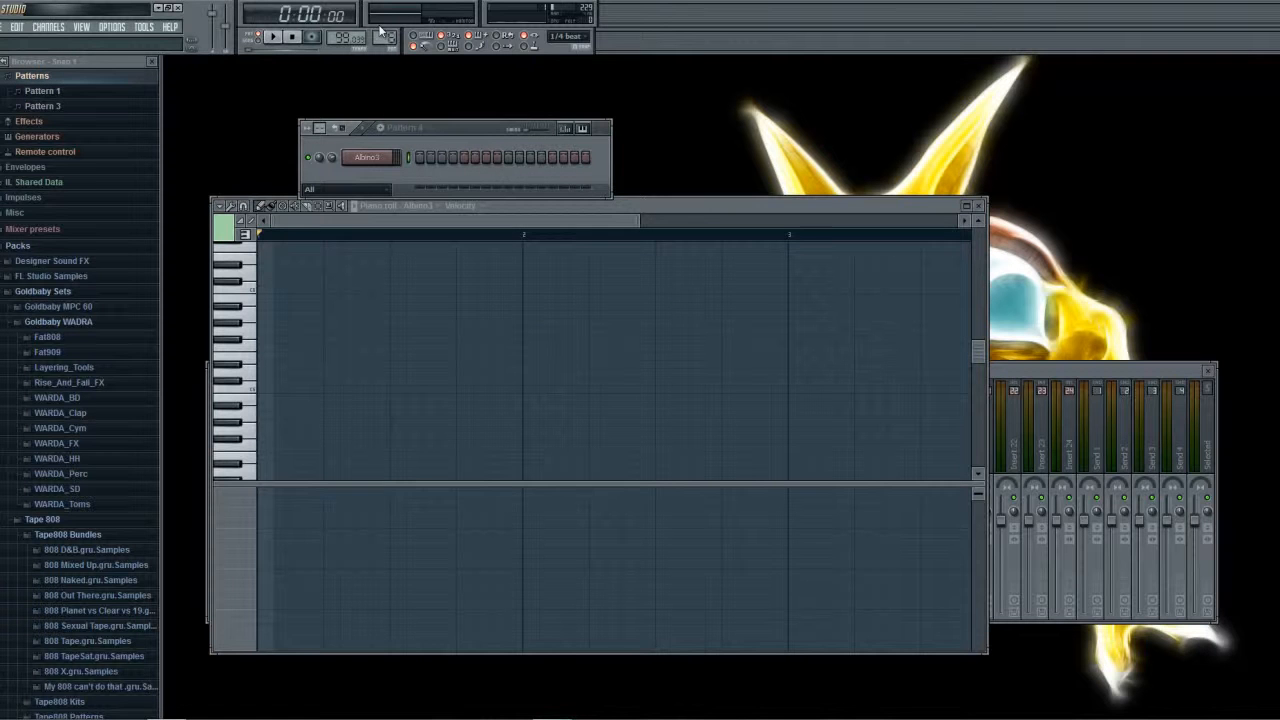
scroll(380, 30, down, 3)
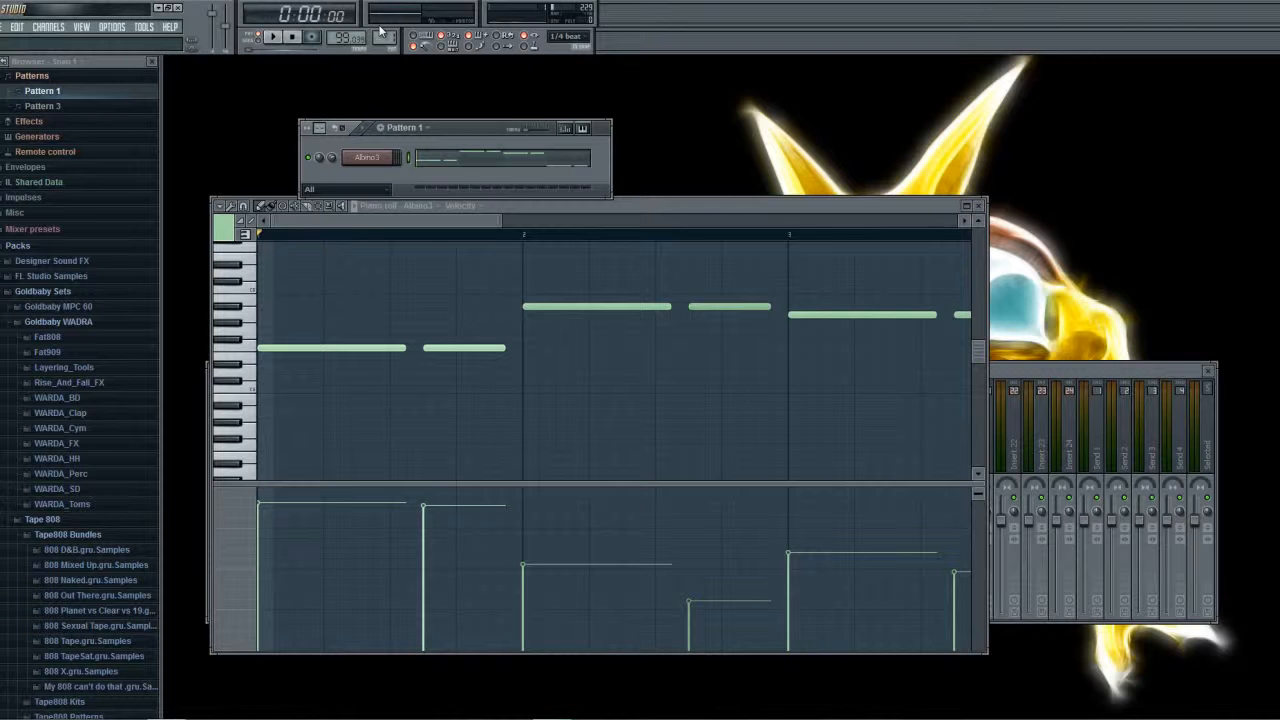
scroll(380, 30, up, 1)
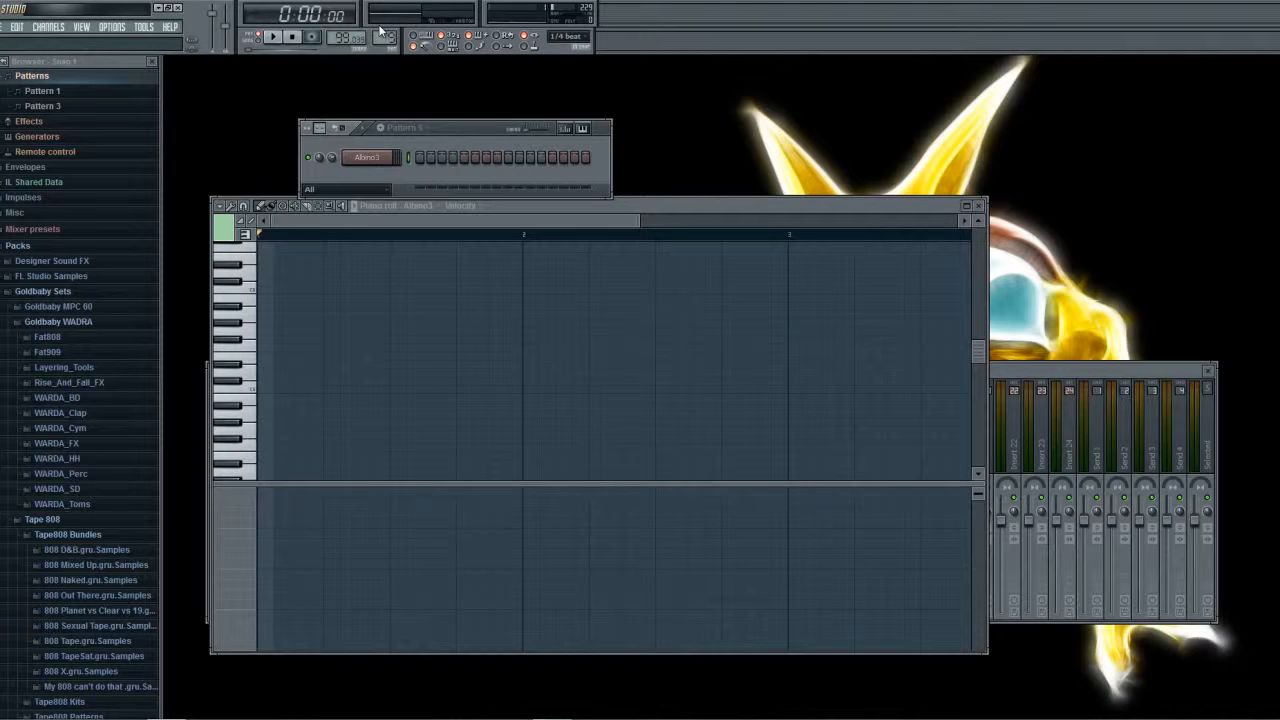
scroll(380, 30, down, 1)
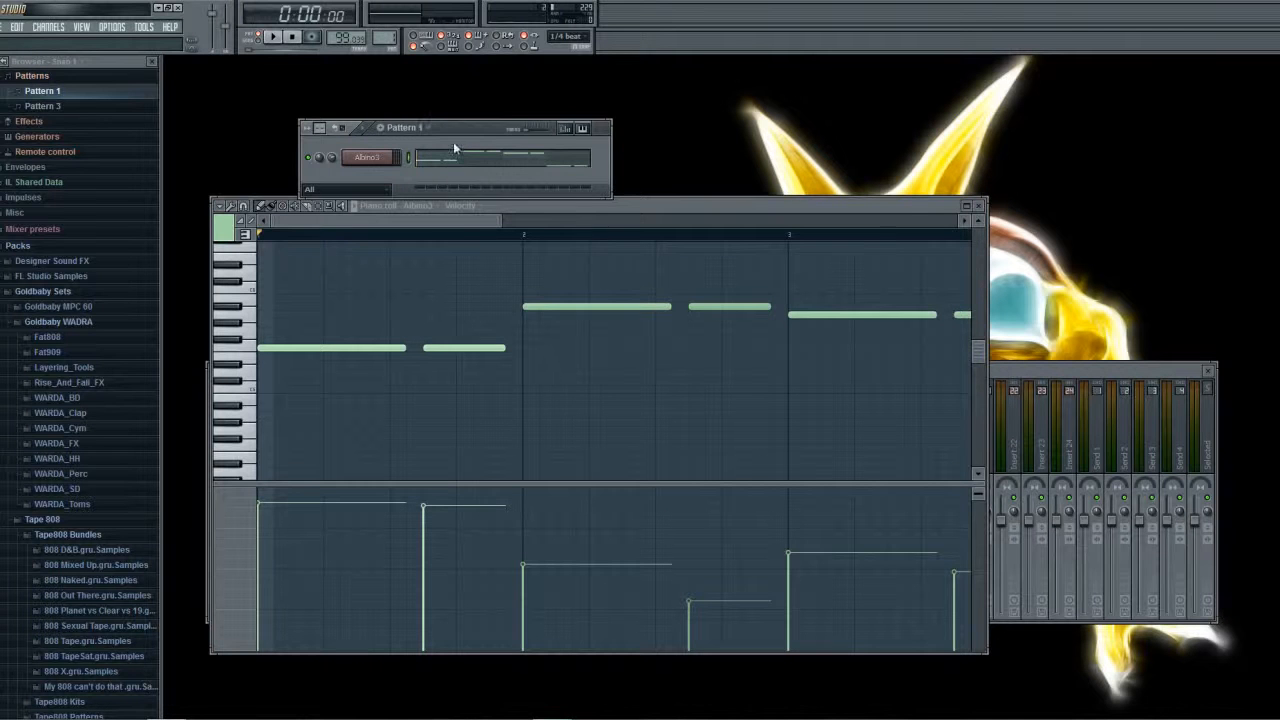
drag(443, 133, 425, 125)
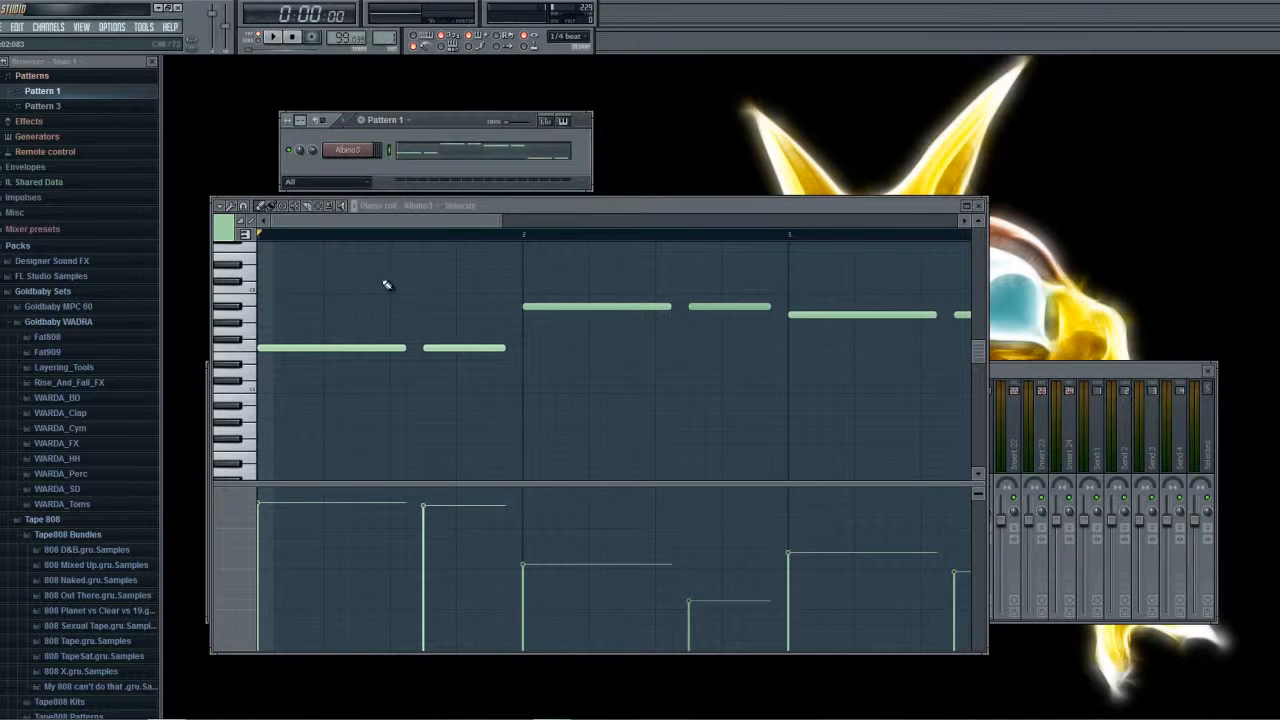
Mute the second note in each of the four bars and play the pattern with those notes silenced.
click(368, 228)
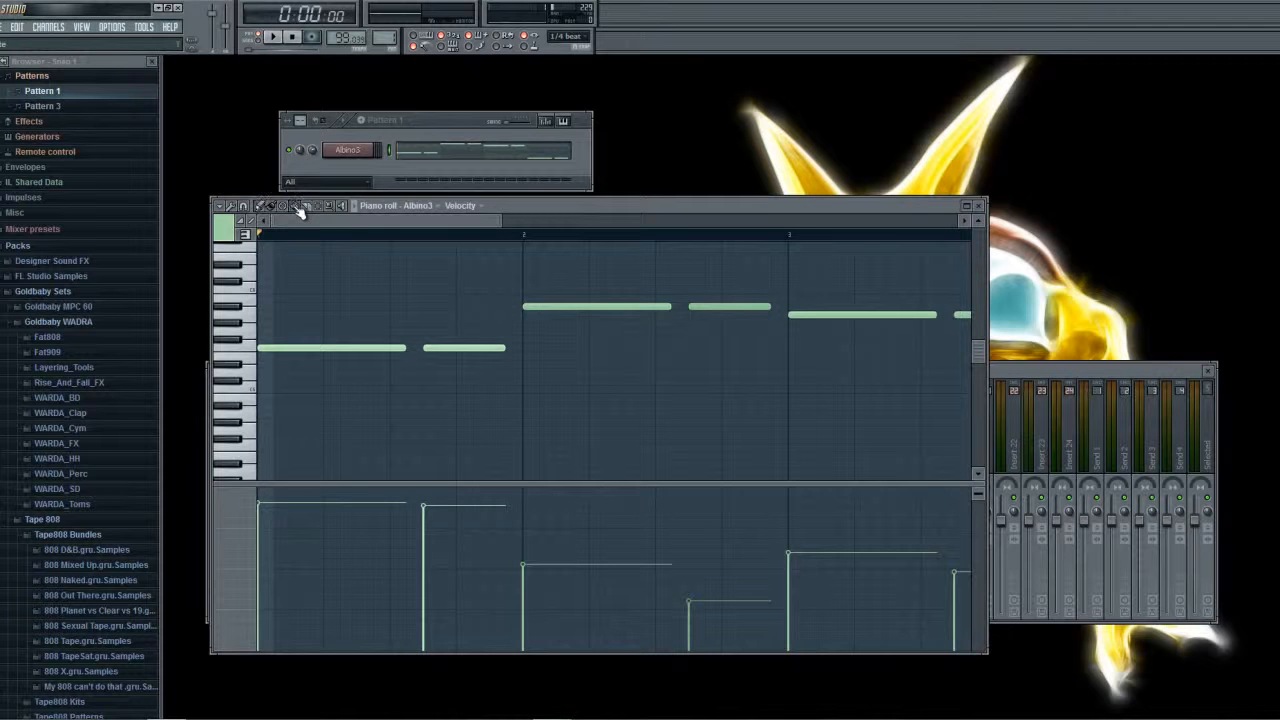
click(470, 349)
drag(470, 222, 677, 297)
click(635, 315)
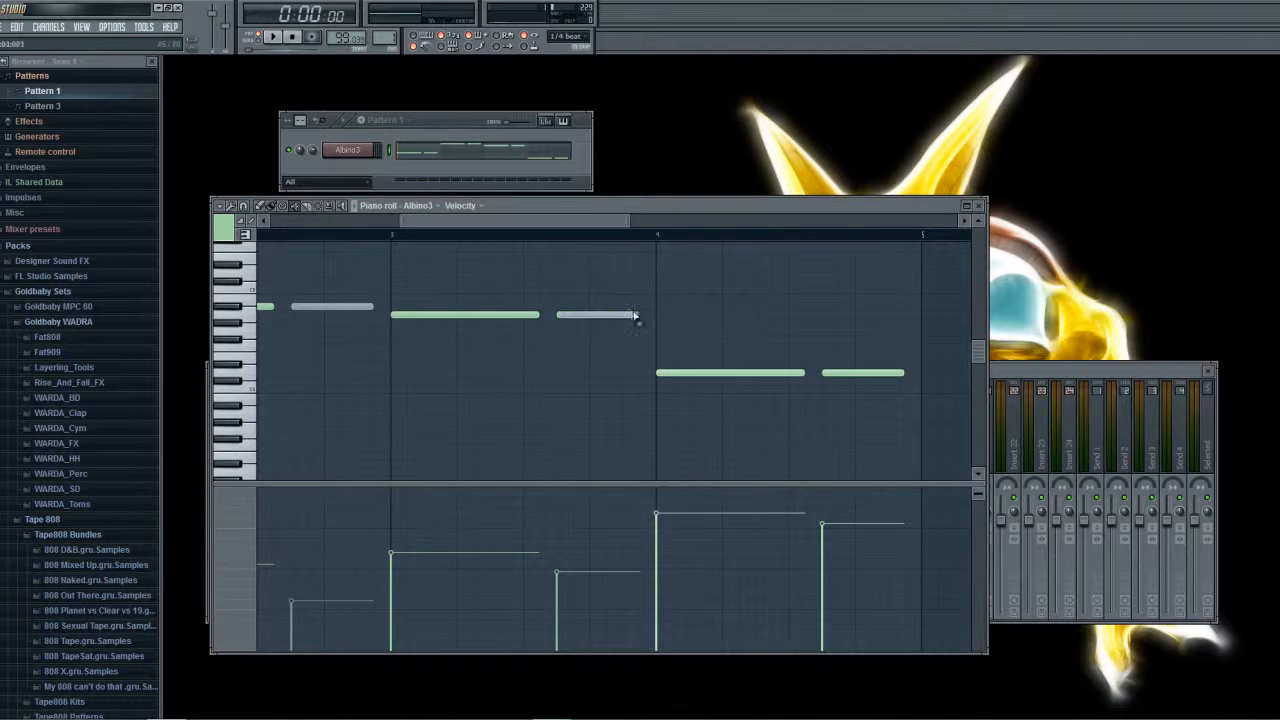
right_click(835, 373)
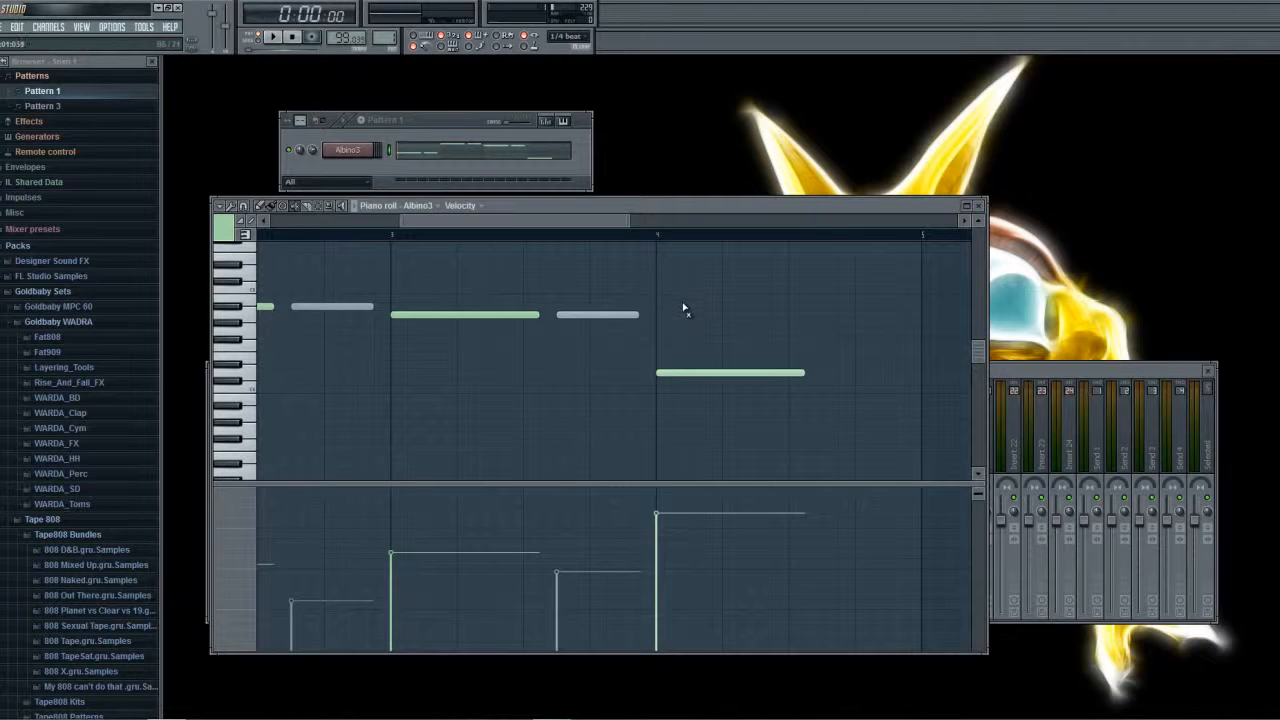
key(ctrl+z)
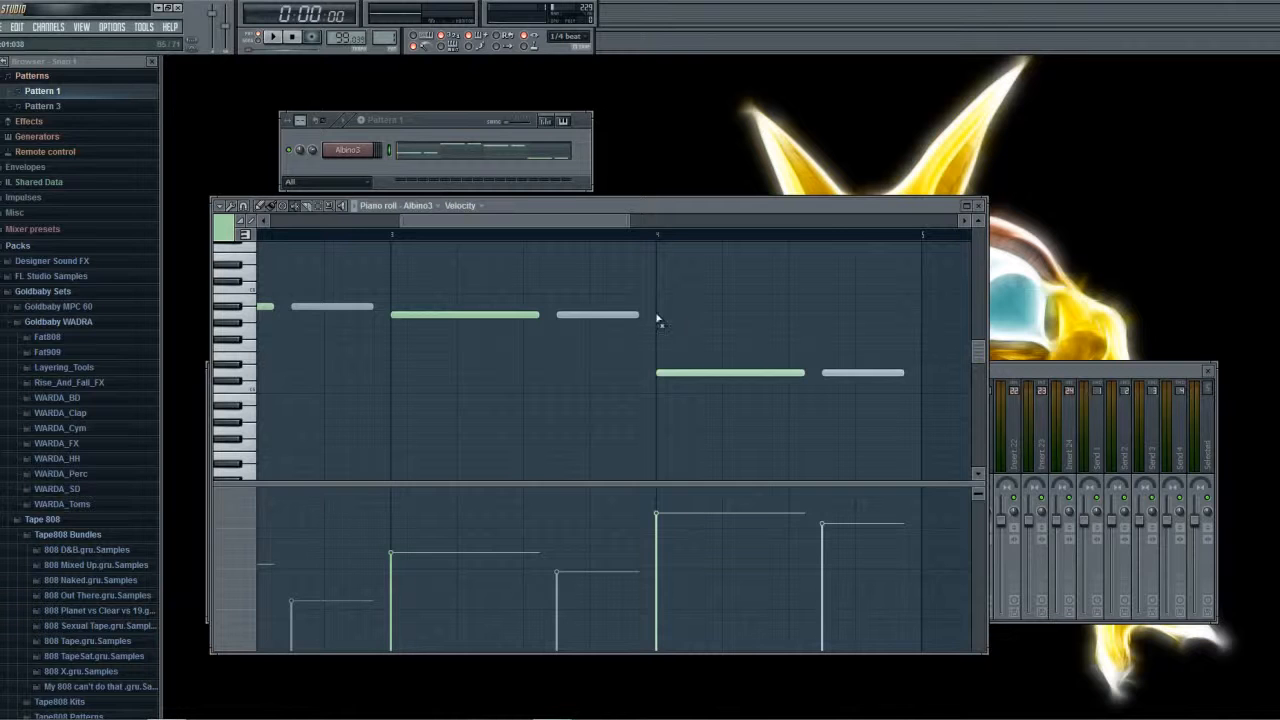
drag(533, 220, 309, 257)
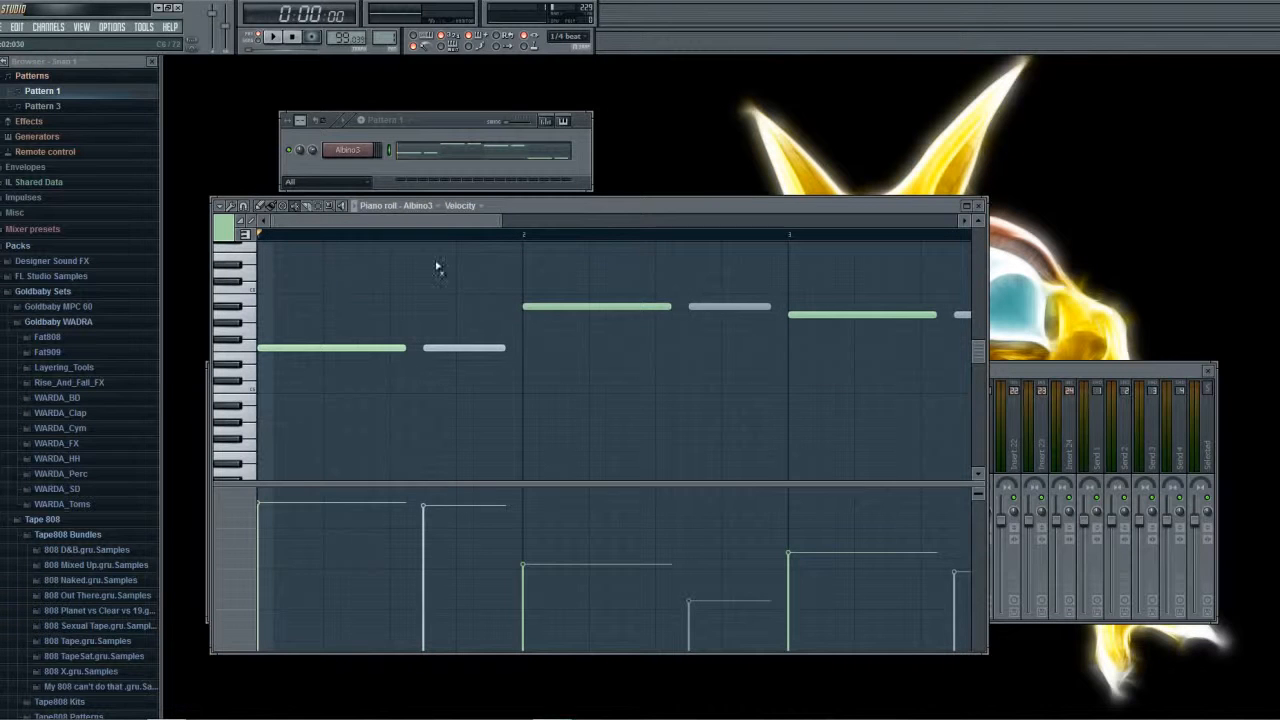
click(274, 39)
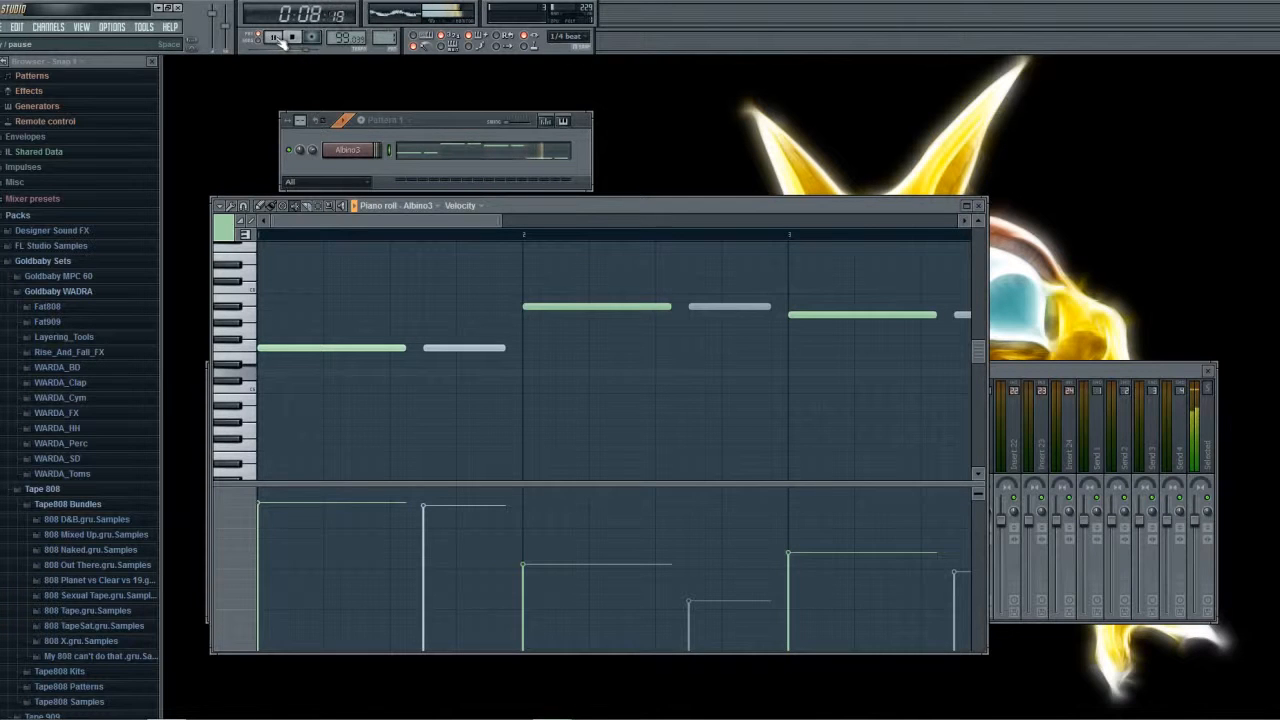
click(292, 38)
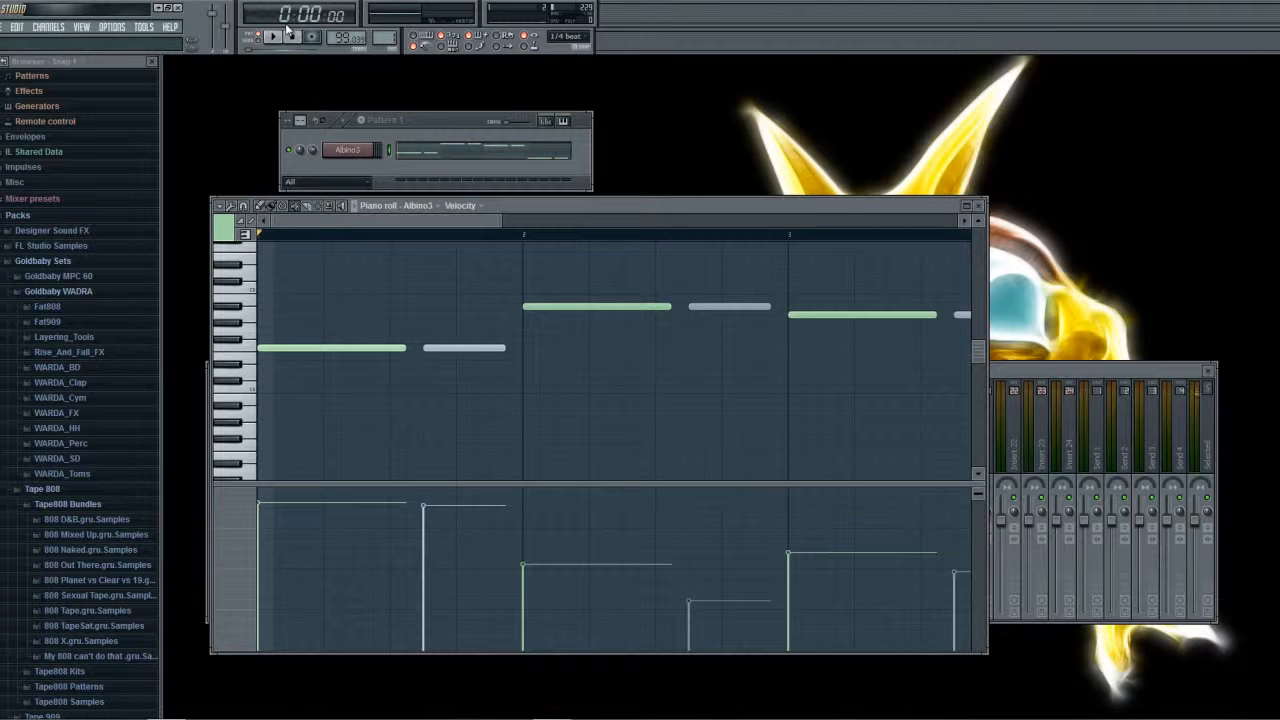
Unmute the second note in each of the four bars.
click(478, 349)
click(695, 308)
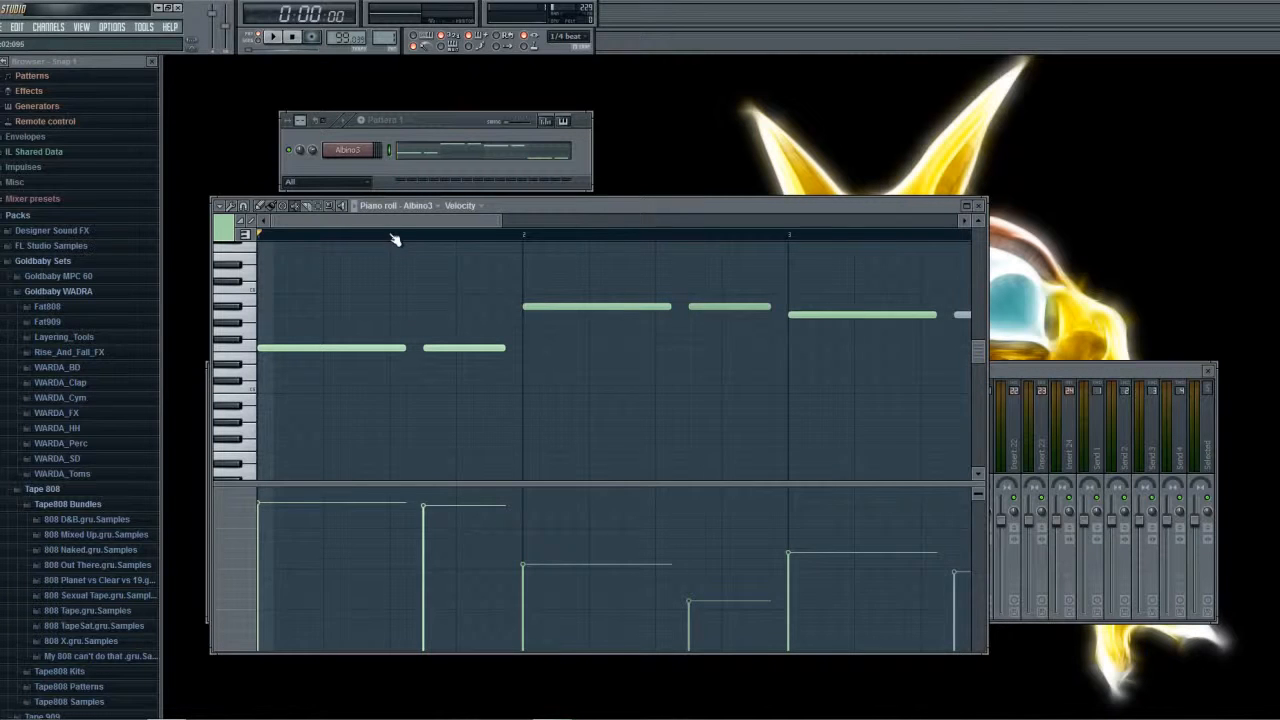
scroll(416, 240, right, 4)
click(925, 375)
scroll(440, 240, left, 4)
Add an FPC drum channel to the pattern alongside Albino3.
right_click(347, 152)
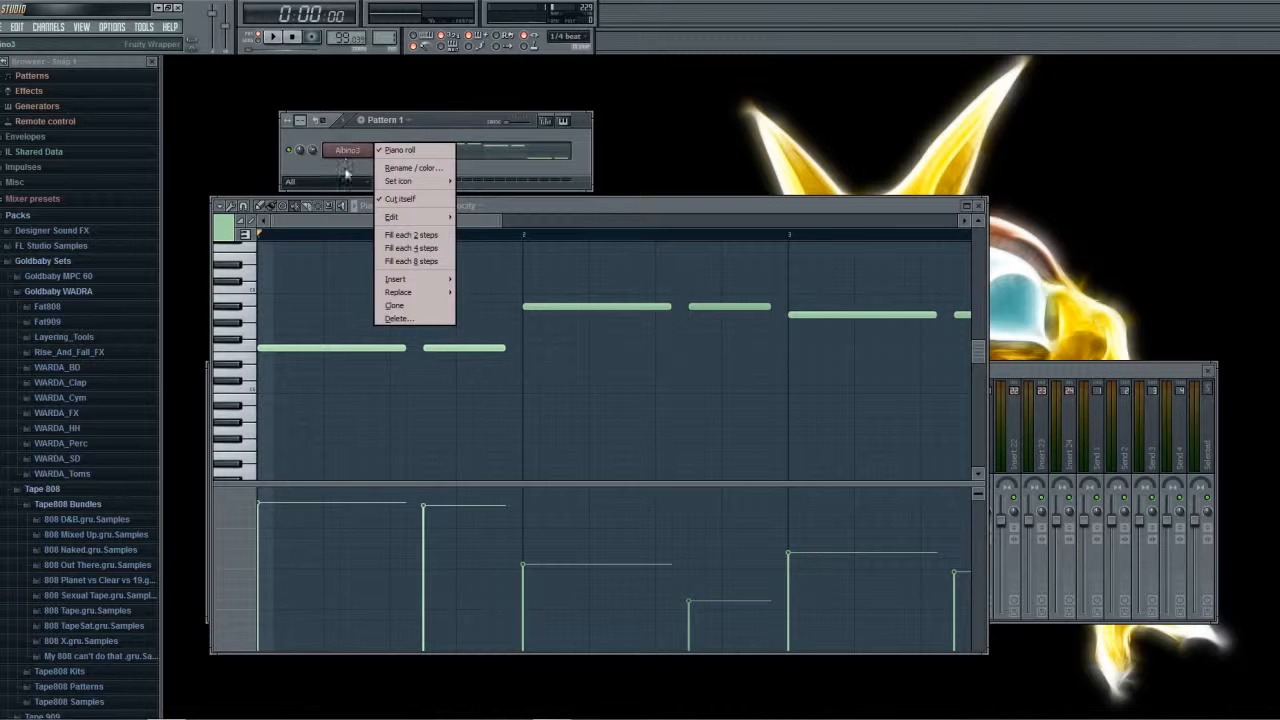
click(48, 26)
mouse_move(60, 42)
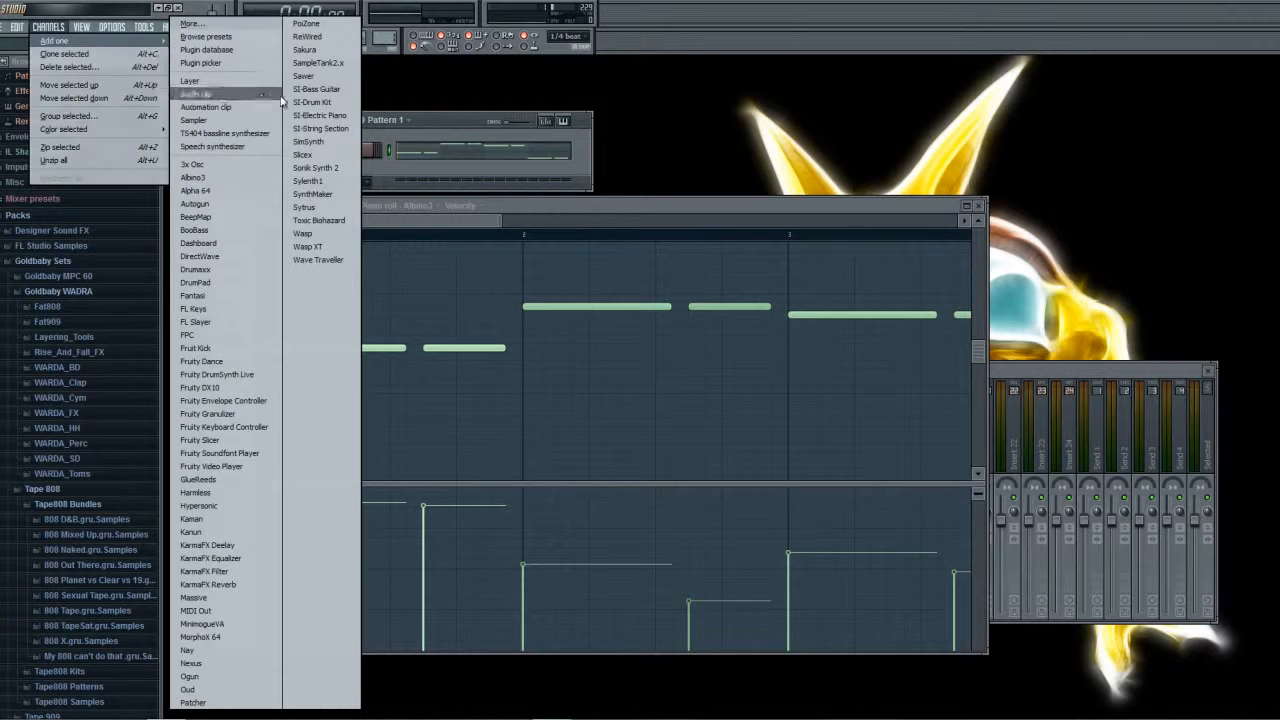
click(195, 335)
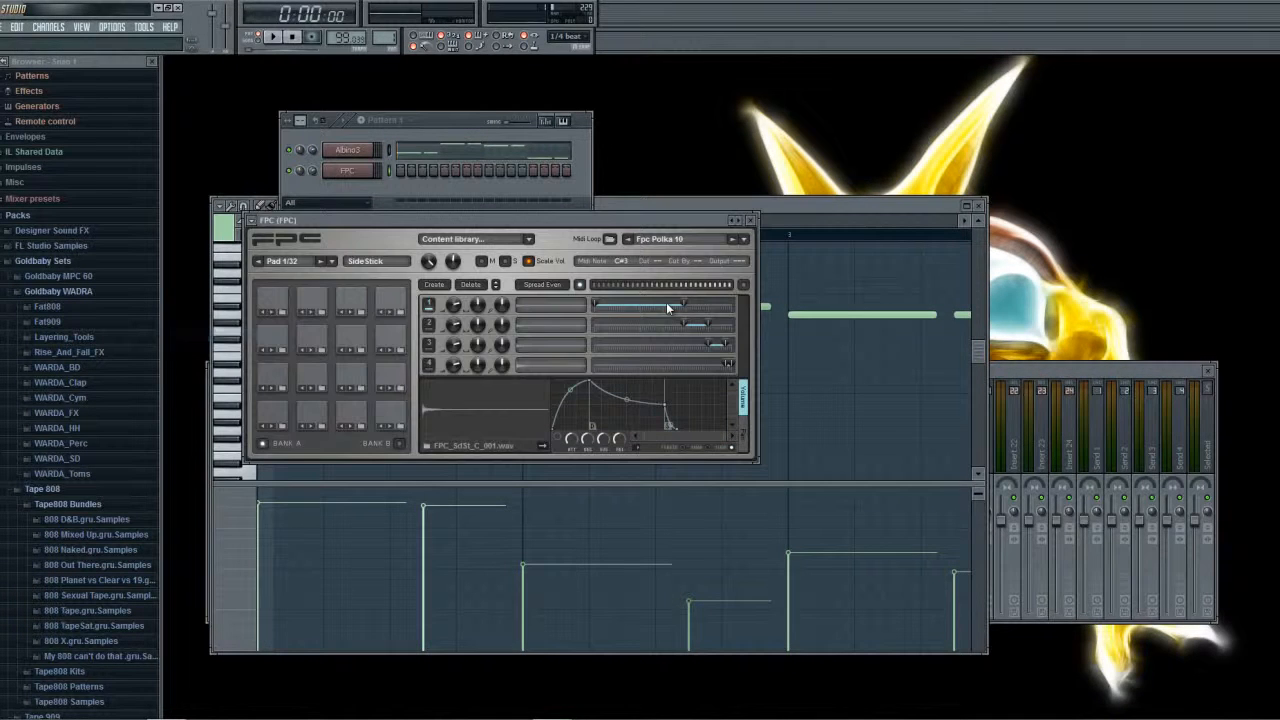
Audition the FPC drum sounds by triggering pads in all four rows of the kit.
click(280, 416)
click(350, 414)
click(305, 414)
click(279, 375)
click(352, 375)
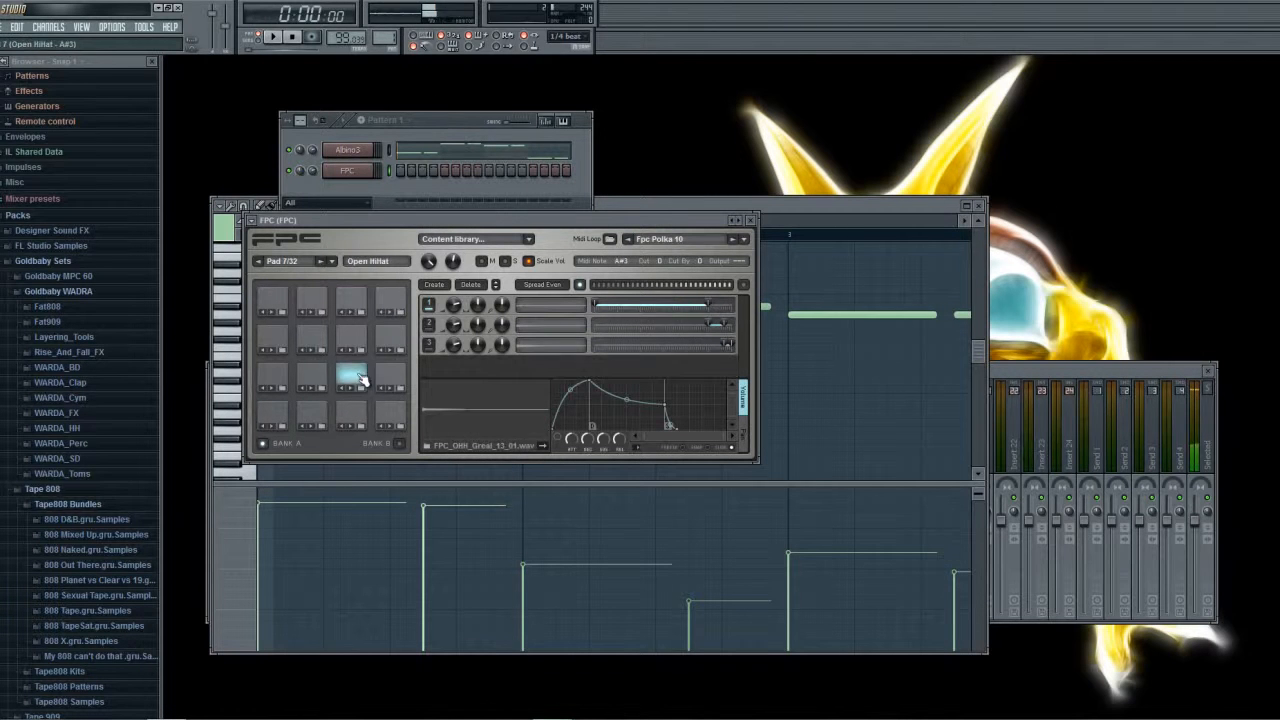
click(388, 373)
click(273, 337)
click(358, 340)
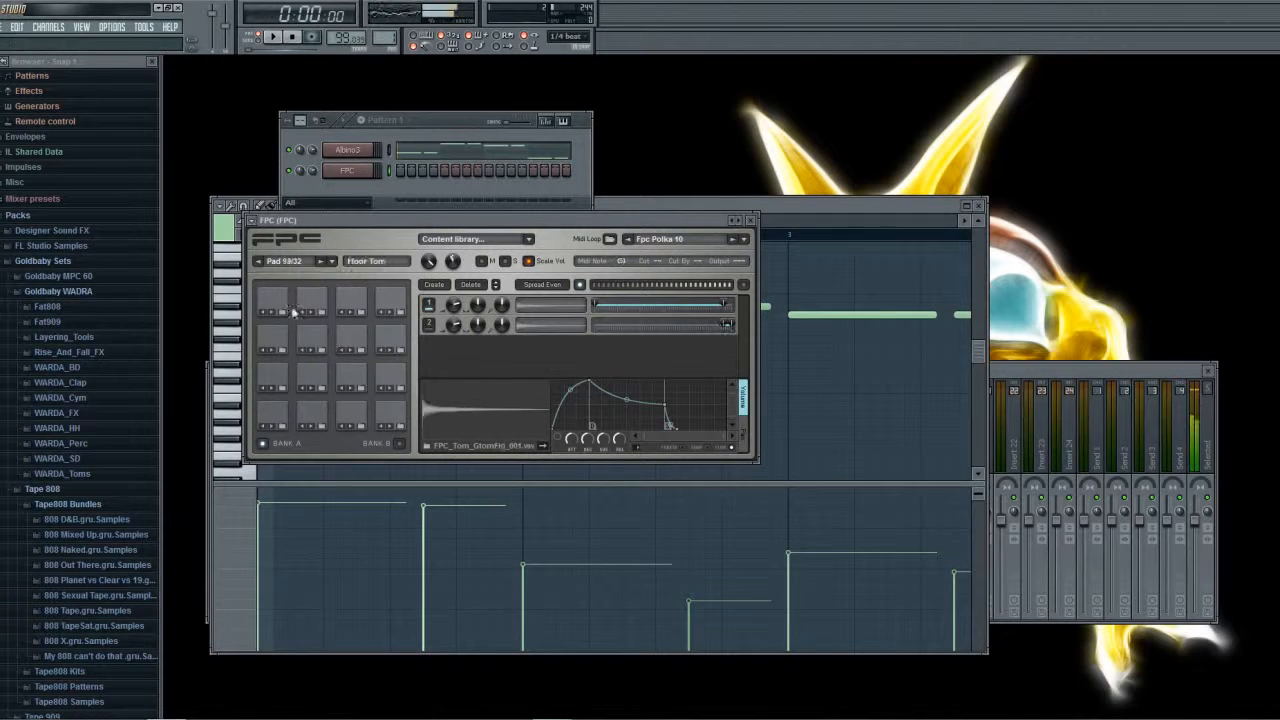
click(311, 302)
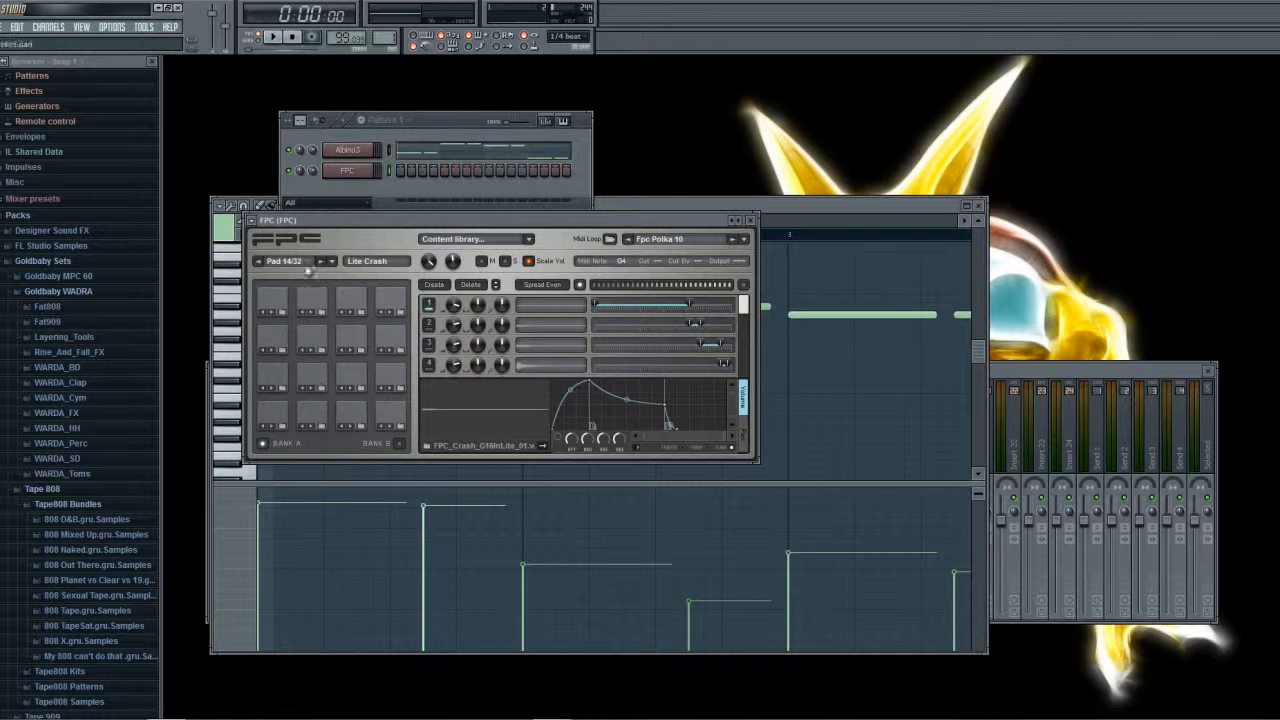
Record a live FPC drum part over the Albino3 melody in Pattern 1, and play back the recorded pattern.
click(978, 207)
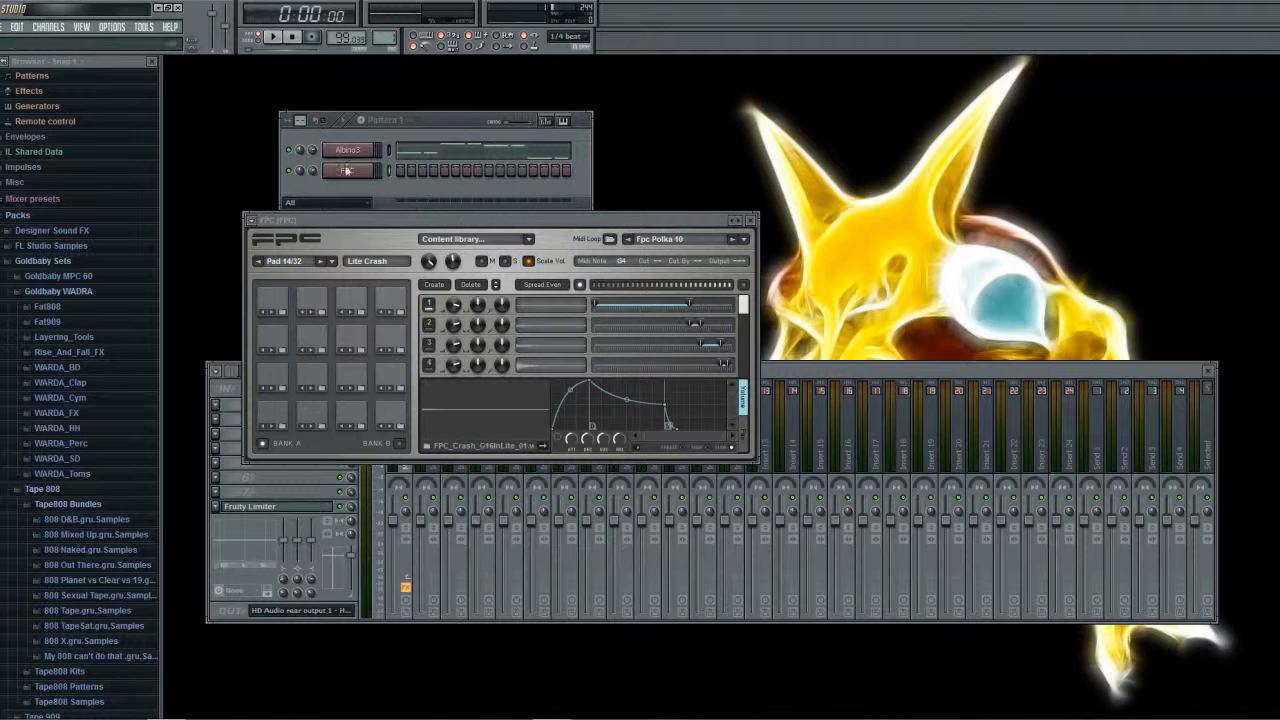
click(311, 37)
click(272, 37)
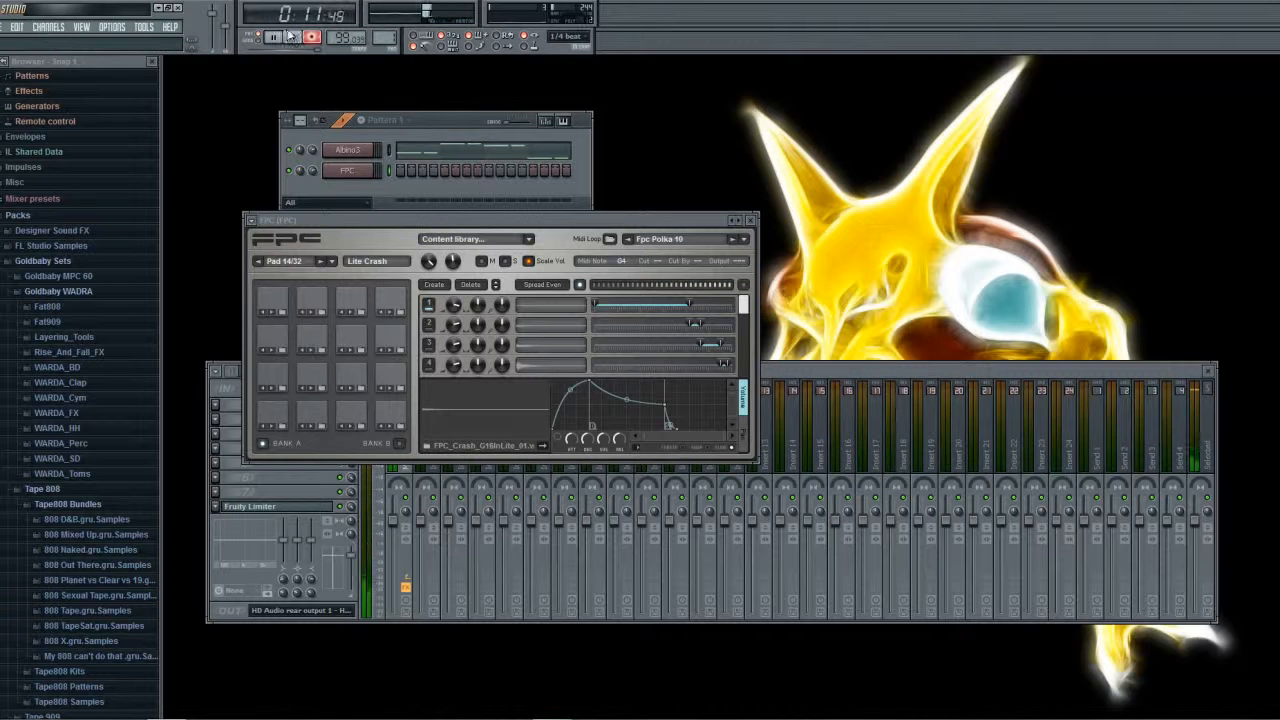
click(295, 39)
click(273, 37)
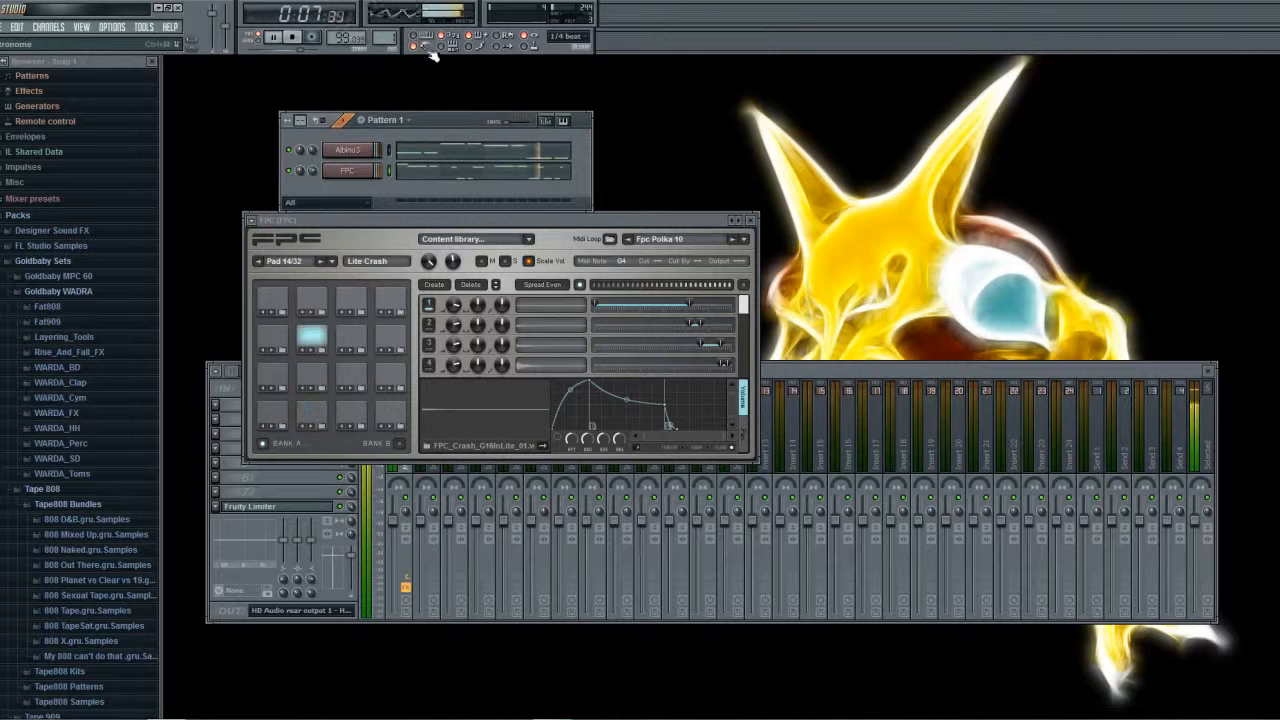
click(289, 40)
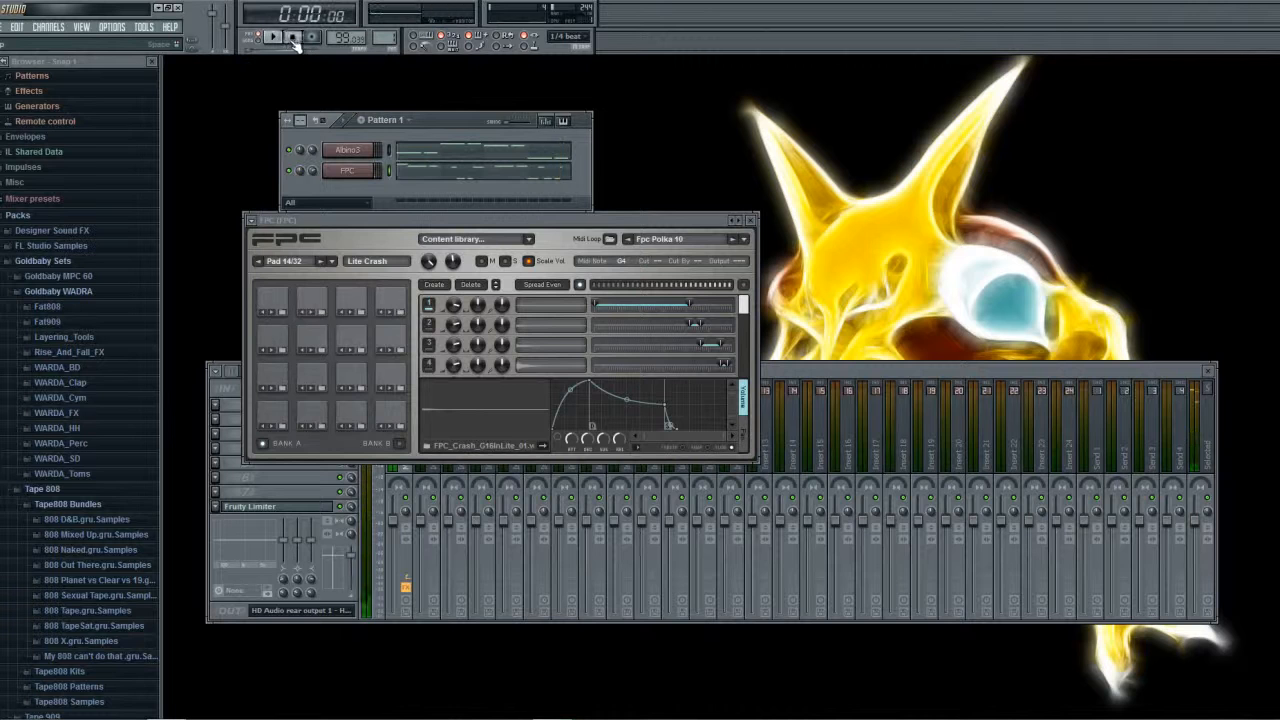
Open the FPC piano roll, remove the very short Hi Tom note at the start of bar 1, and review the recorded notes.
click(420, 182)
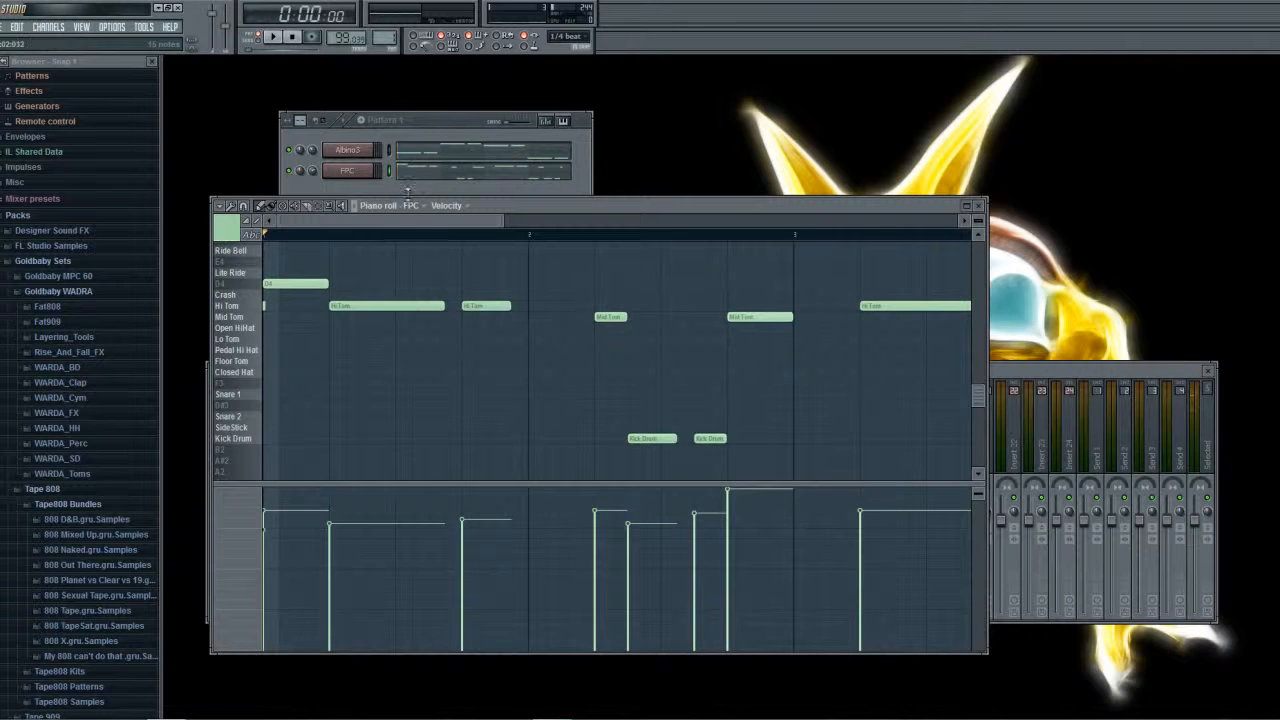
click(236, 306)
mouse_move(271, 284)
mouse_down()
mouse_move(290, 284)
mouse_move(273, 284)
mouse_up()
mouse_move(294, 218)
mouse_down()
mouse_move(307, 222)
mouse_move(286, 226)
mouse_up()
drag(363, 226, 530, 280)
Try the global snap setting at (none), and set it to Line for snapping to the grid lines.
click(568, 36)
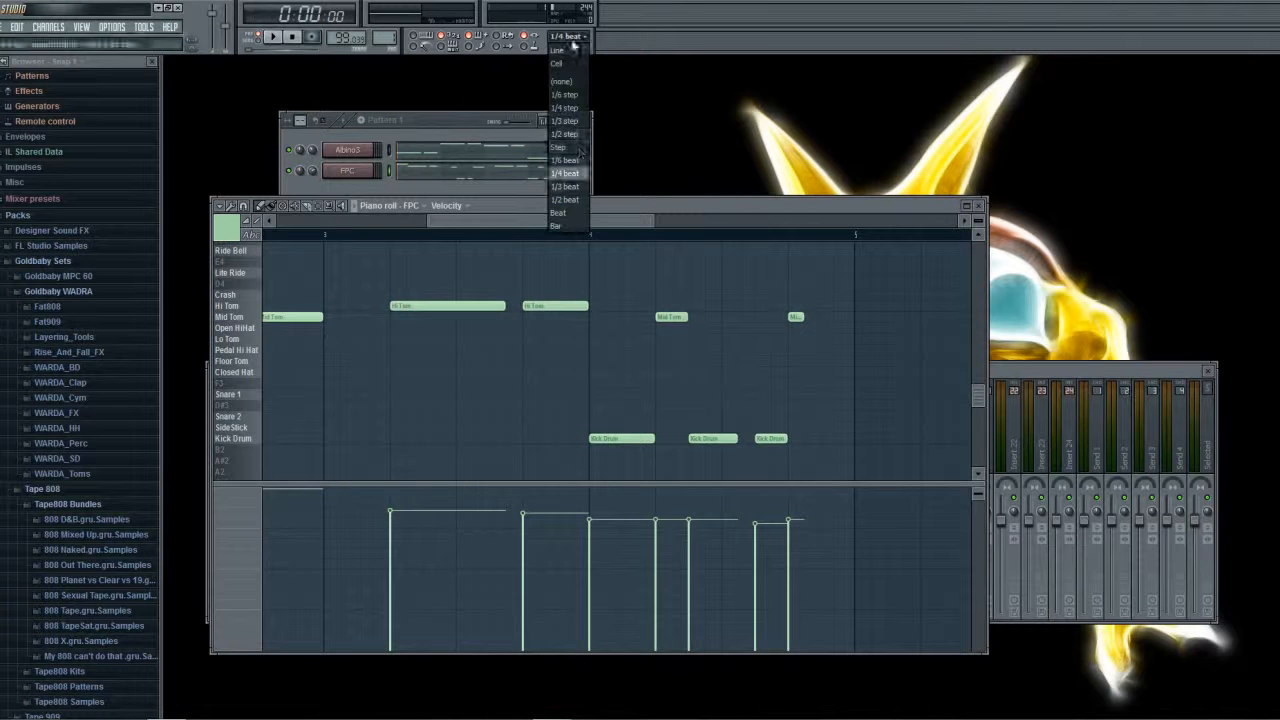
click(568, 176)
click(568, 36)
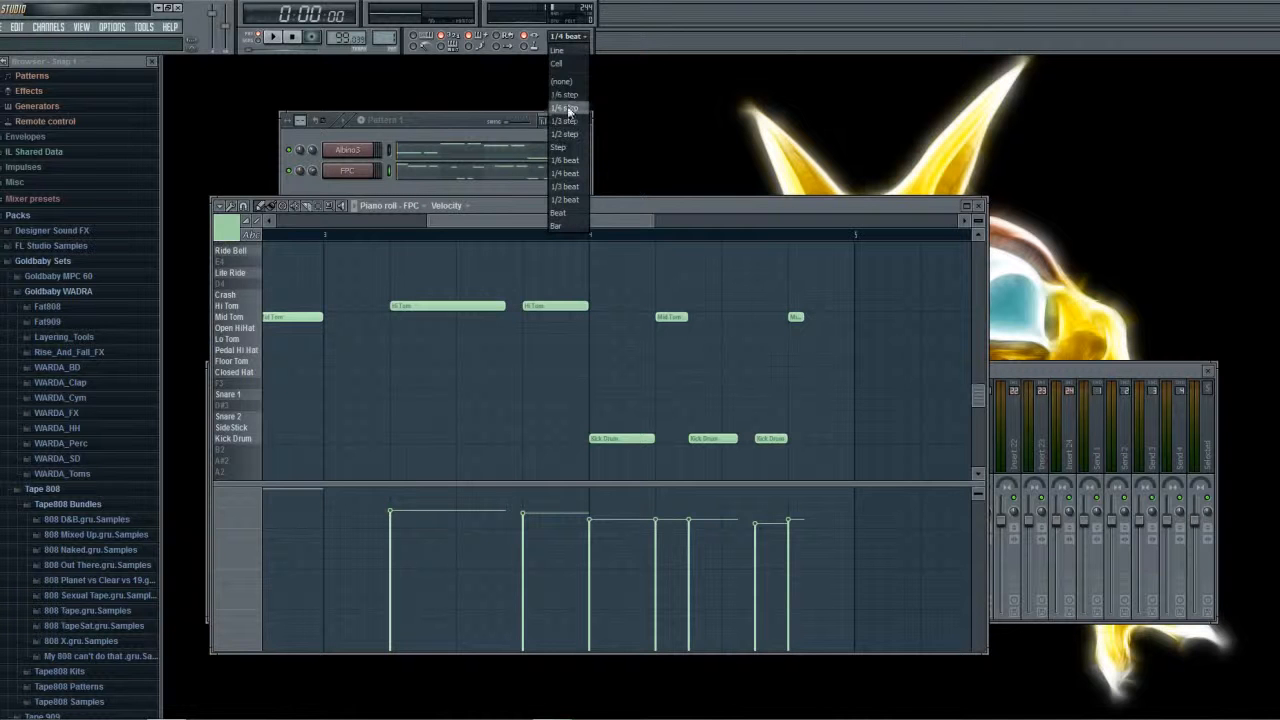
click(562, 81)
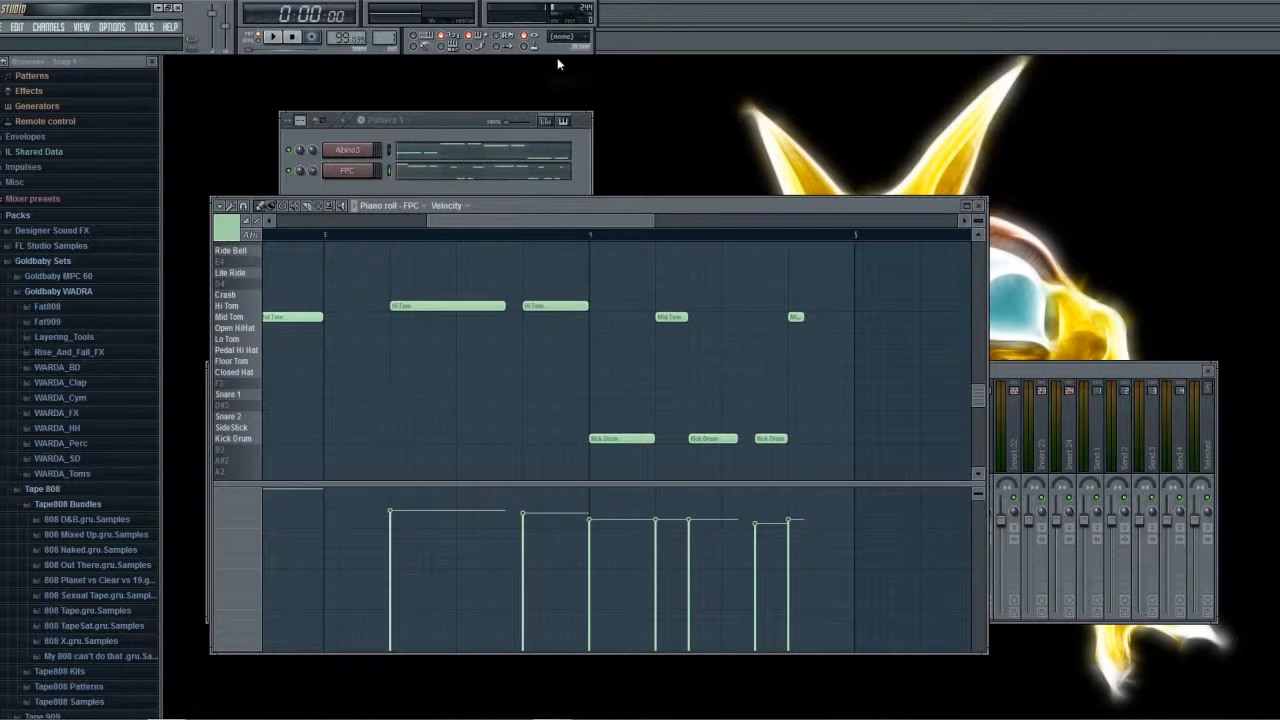
drag(480, 215, 300, 244)
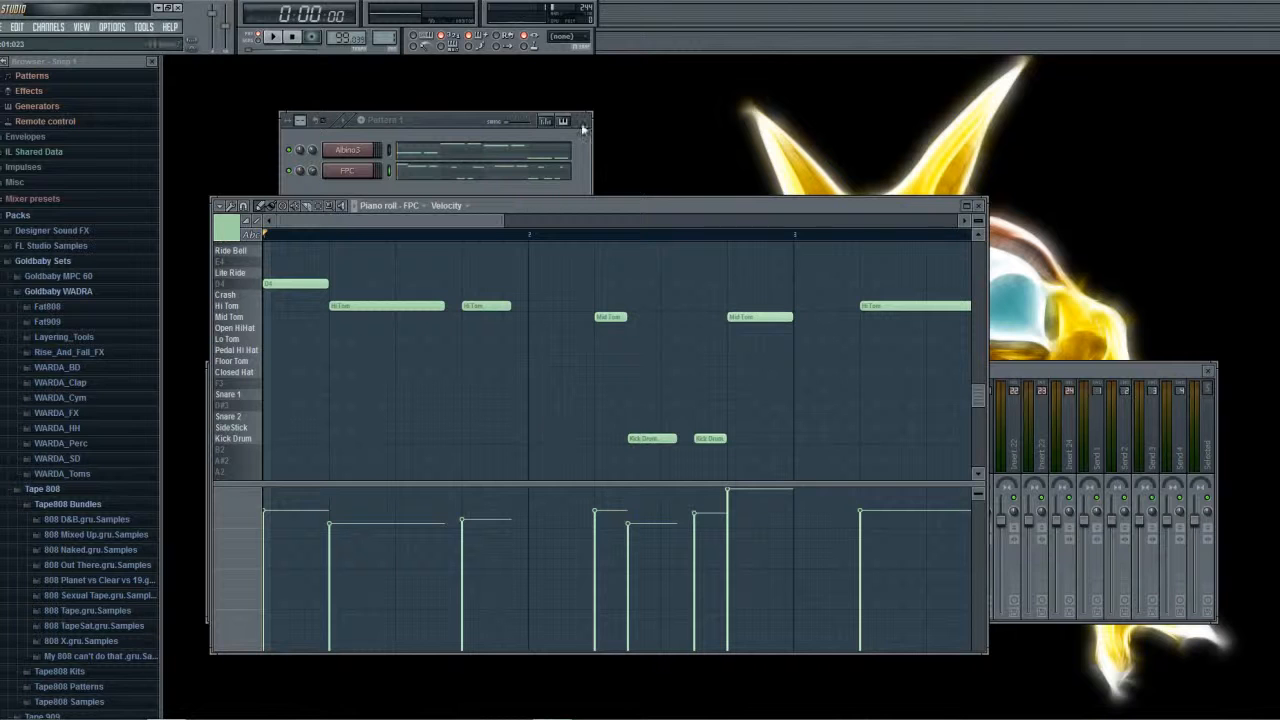
click(580, 37)
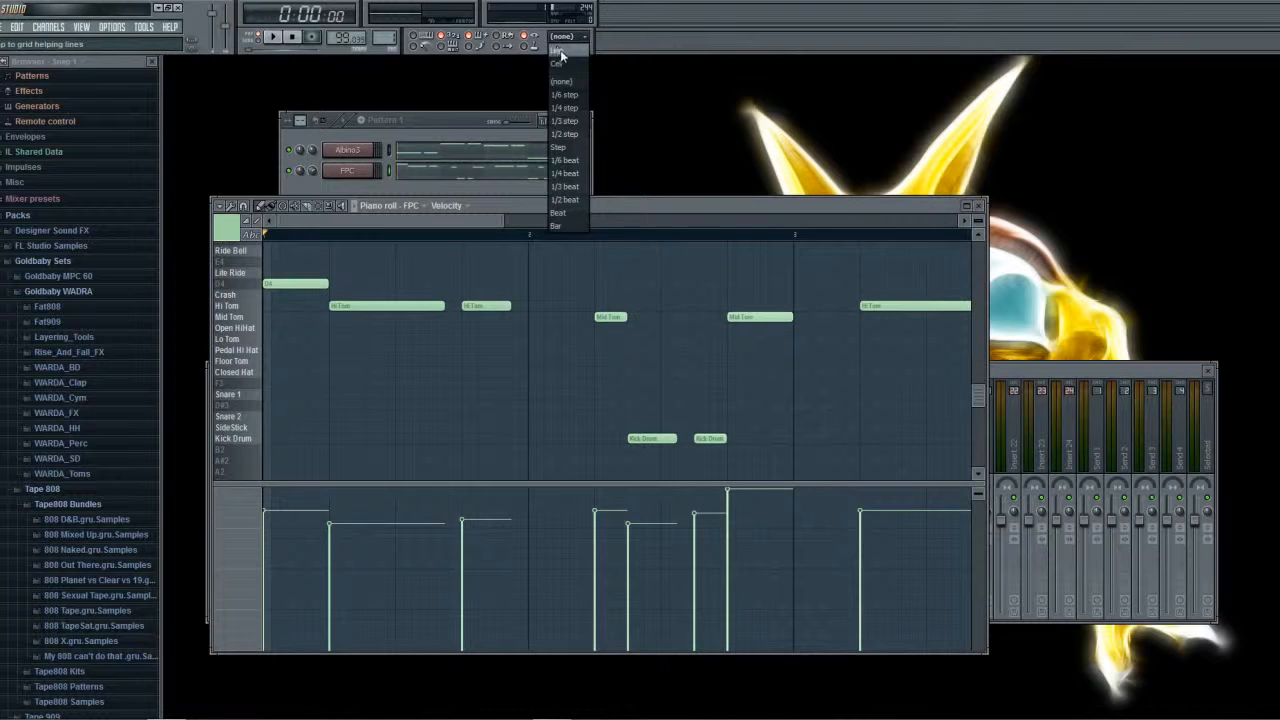
click(557, 50)
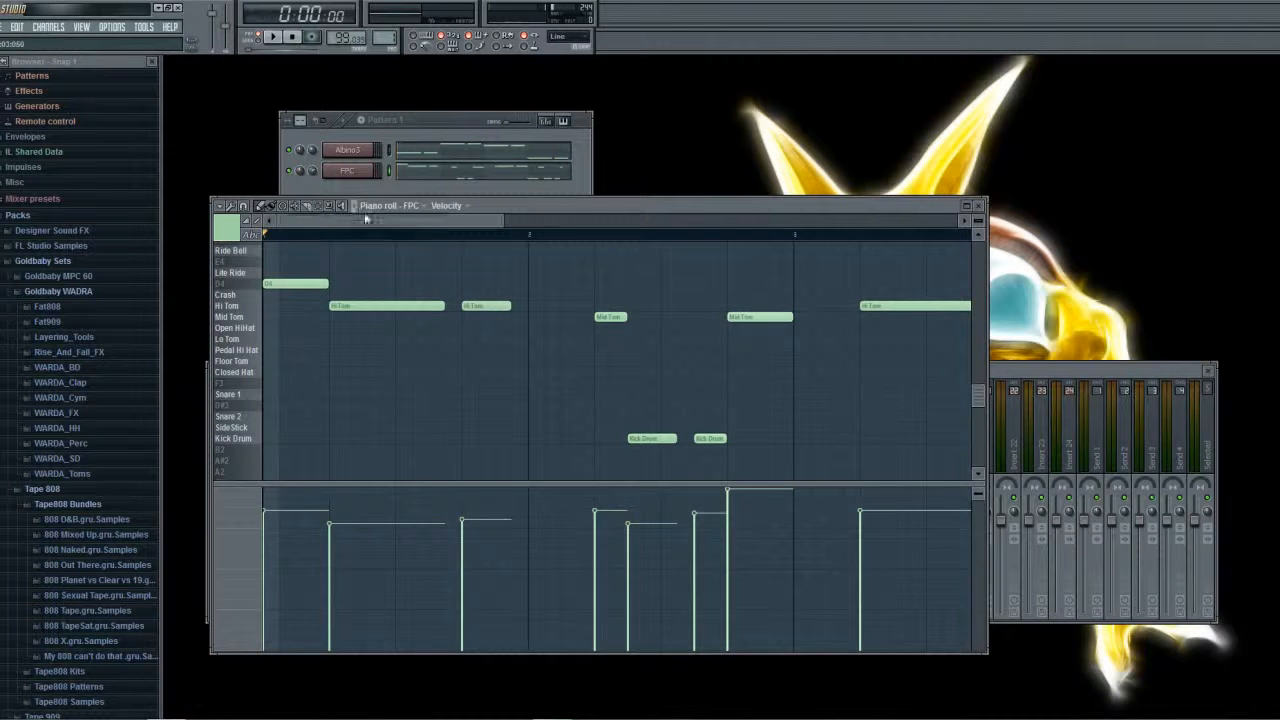
Audition the FPC drum sounds from the named keys of the piano roll, including Kick Drum and Pedal Hi Hat.
drag(267, 319, 241, 366)
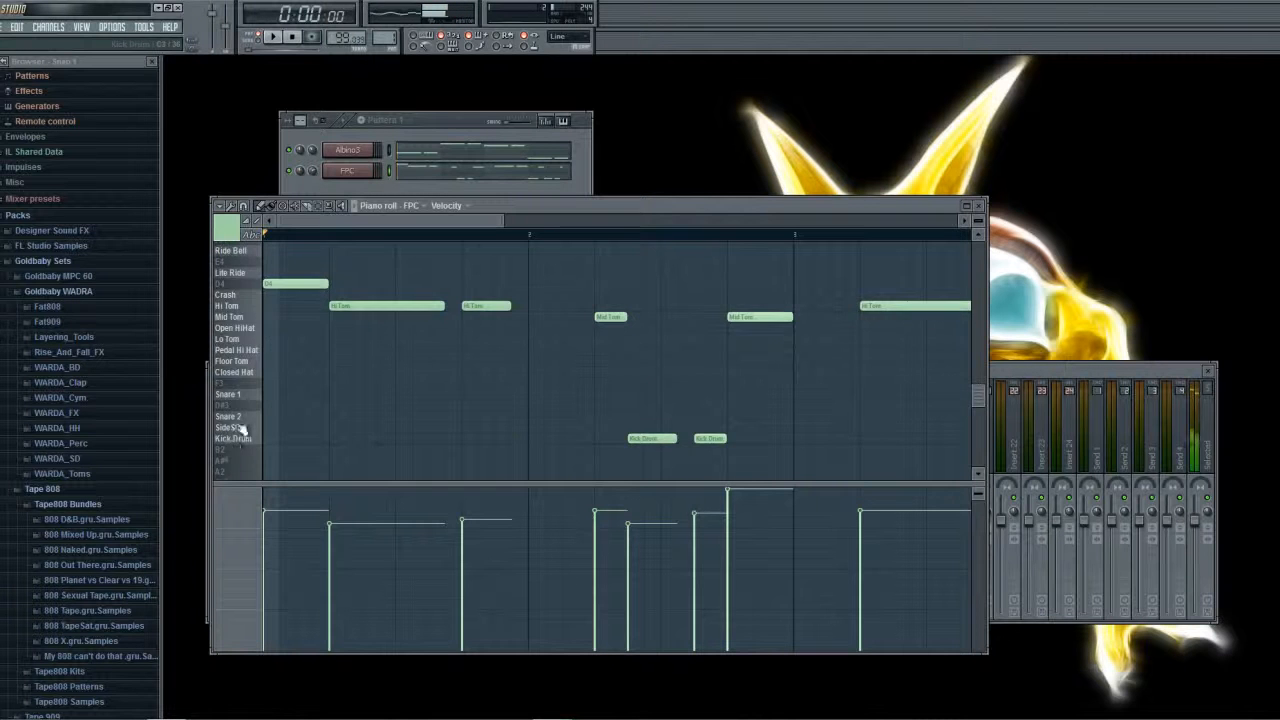
scroll(243, 414, up, 7)
scroll(243, 412, down, 7)
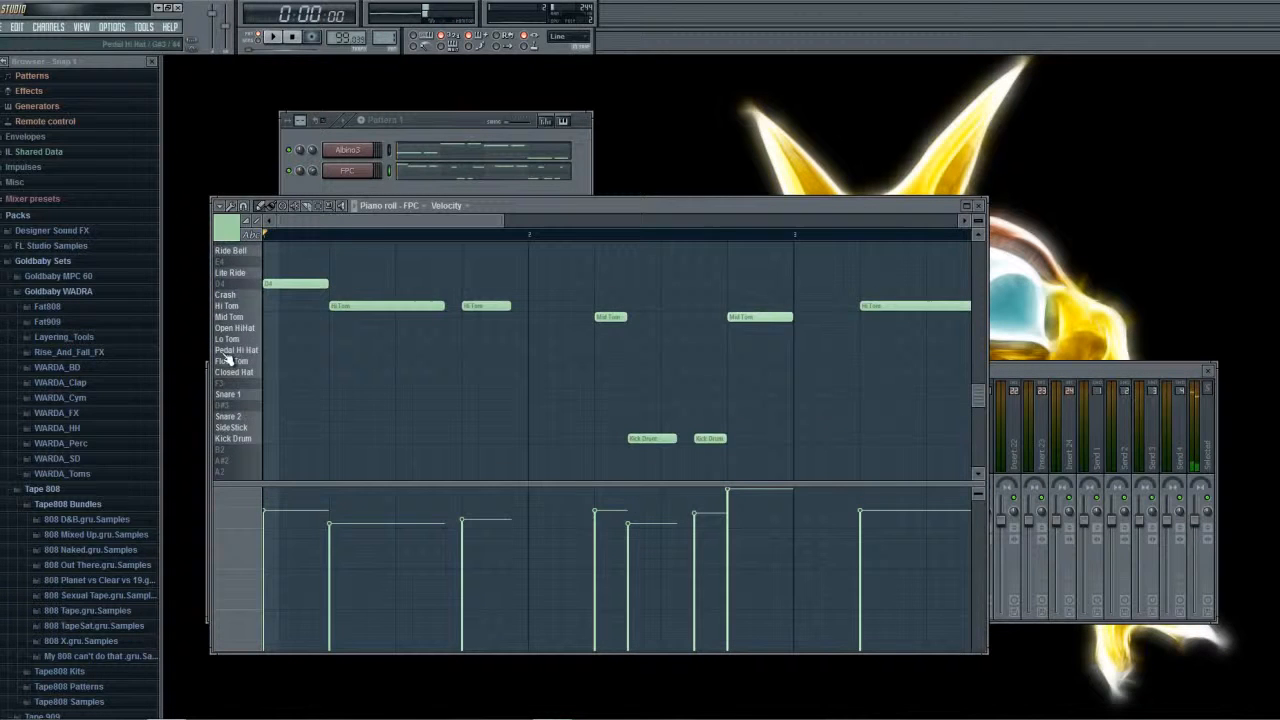
Toggle the FPC piano roll's key display between drum names and a piano keyboard.
click(247, 235)
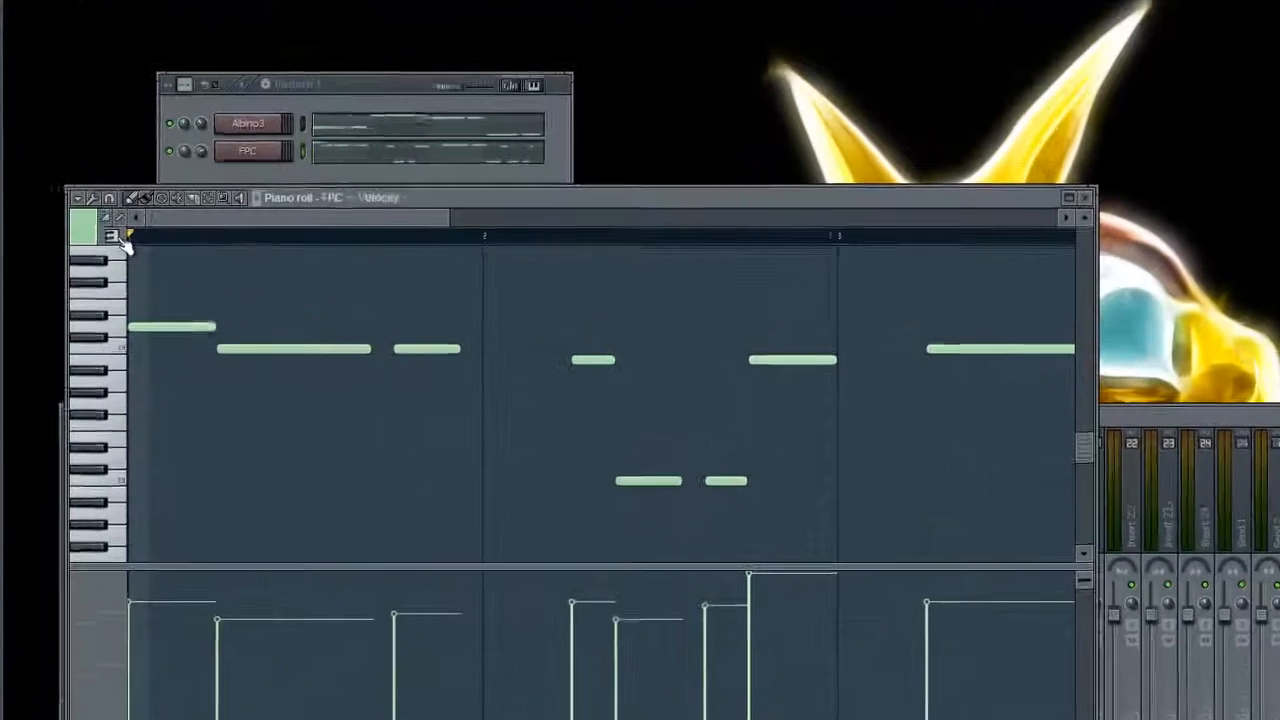
click(250, 235)
click(255, 340)
Close the piano roll and the FPC window, and check the FPC channel's available options without choosing any.
click(52, 437)
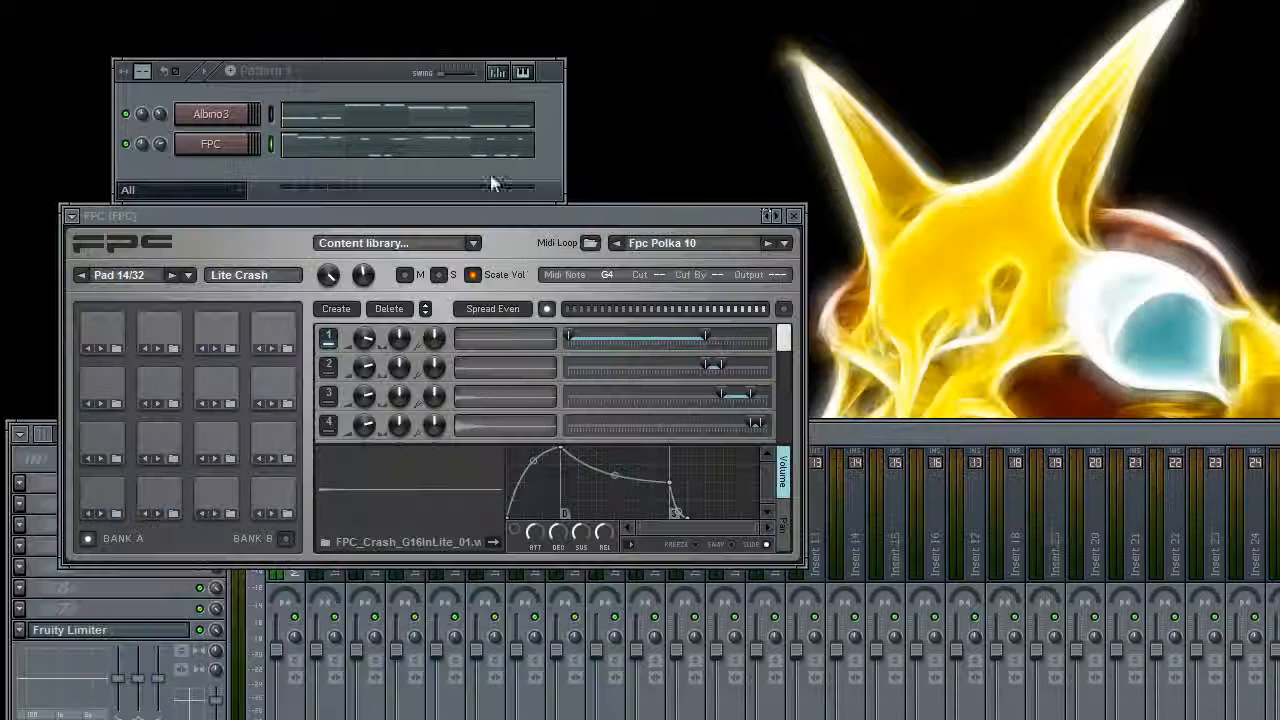
click(794, 215)
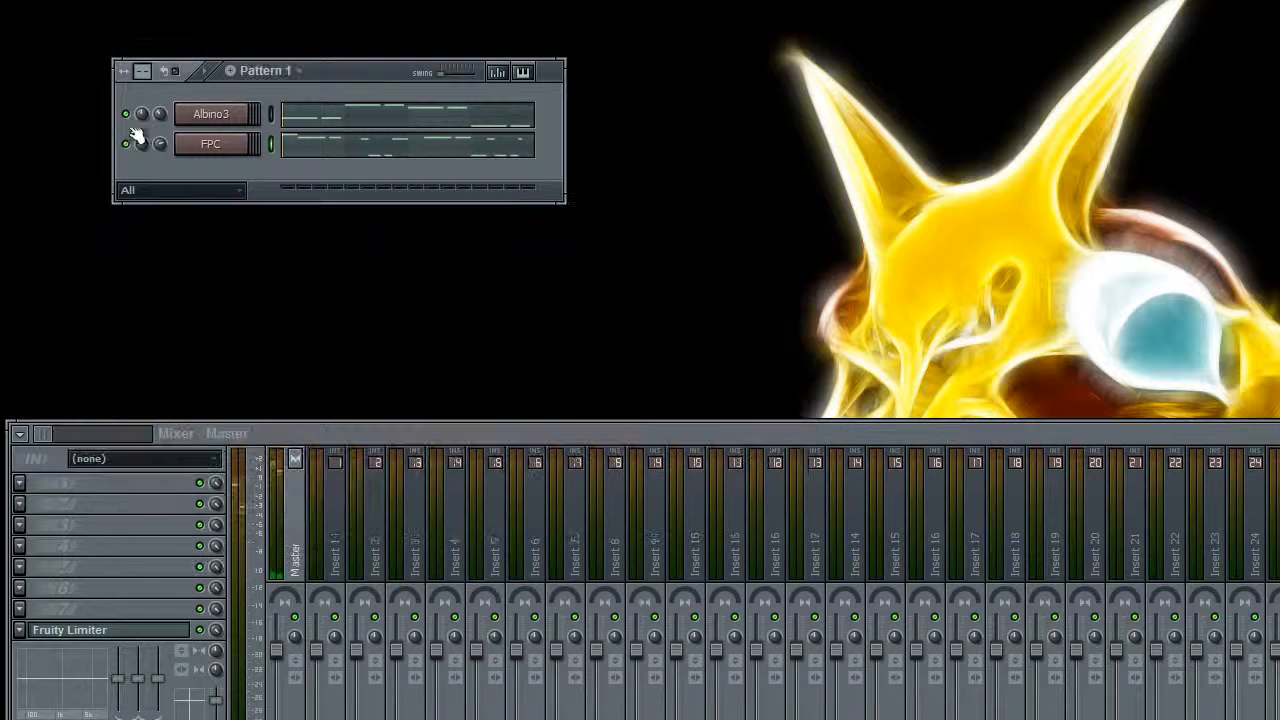
right_click(205, 145)
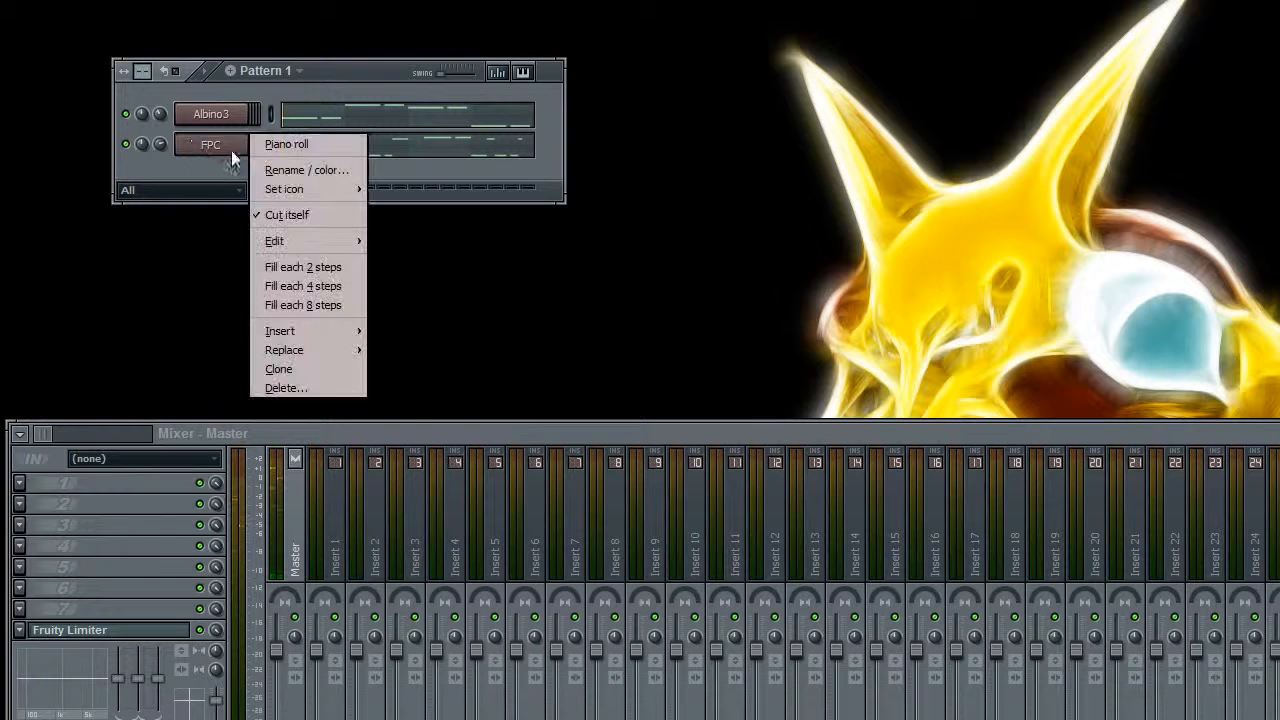
click(370, 64)
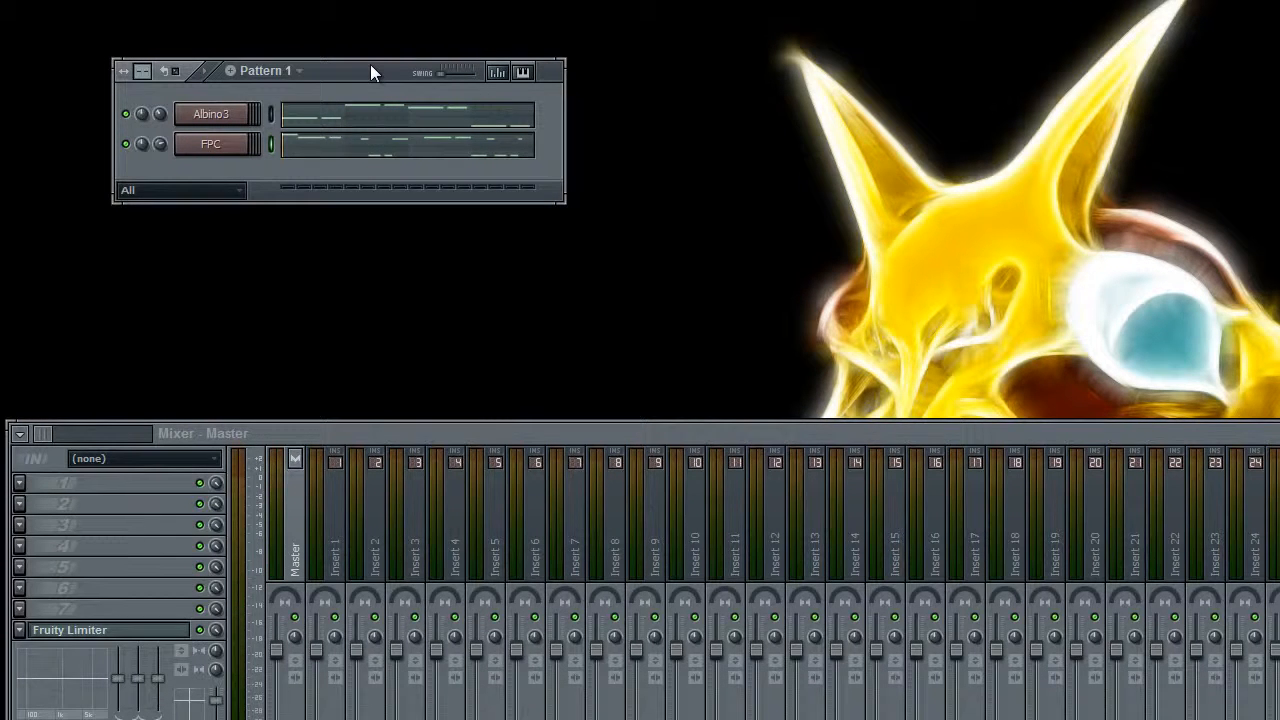